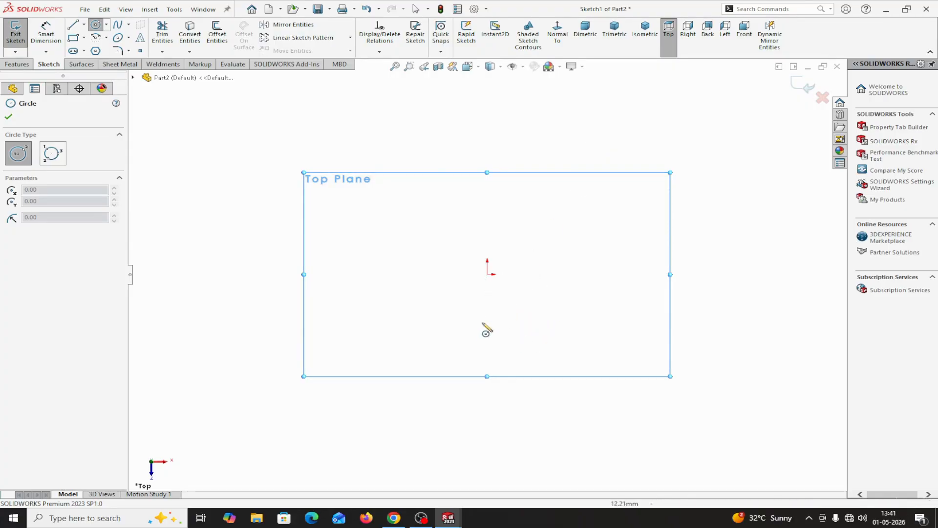
# Draw three concentric circles centred on the origin, with radii of about 31 mm, 20 mm and 48 mm.
pyautogui.click(488, 274)
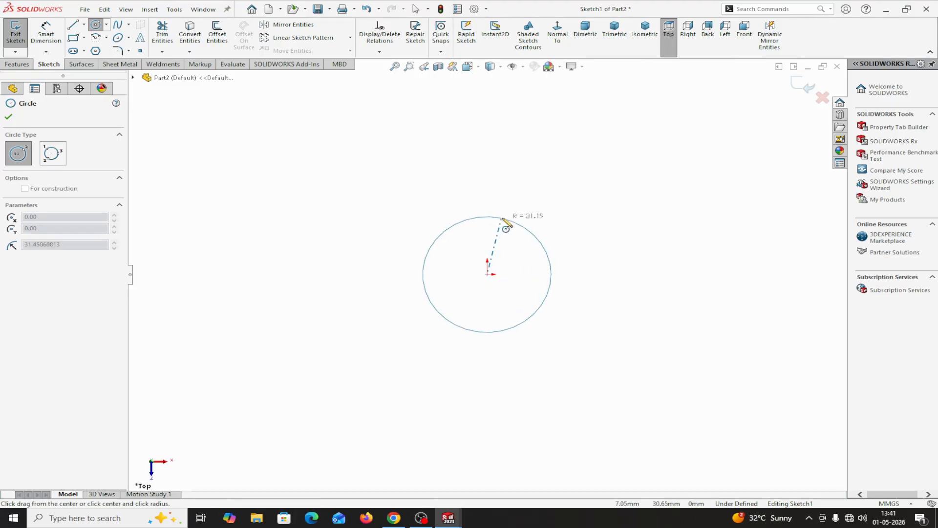
pyautogui.click(507, 218)
pyautogui.click(487, 275)
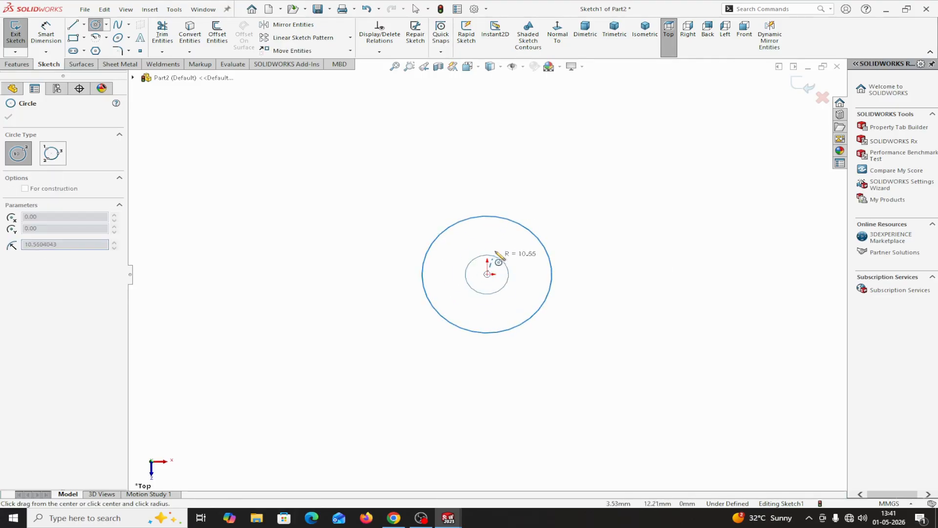
pyautogui.click(508, 239)
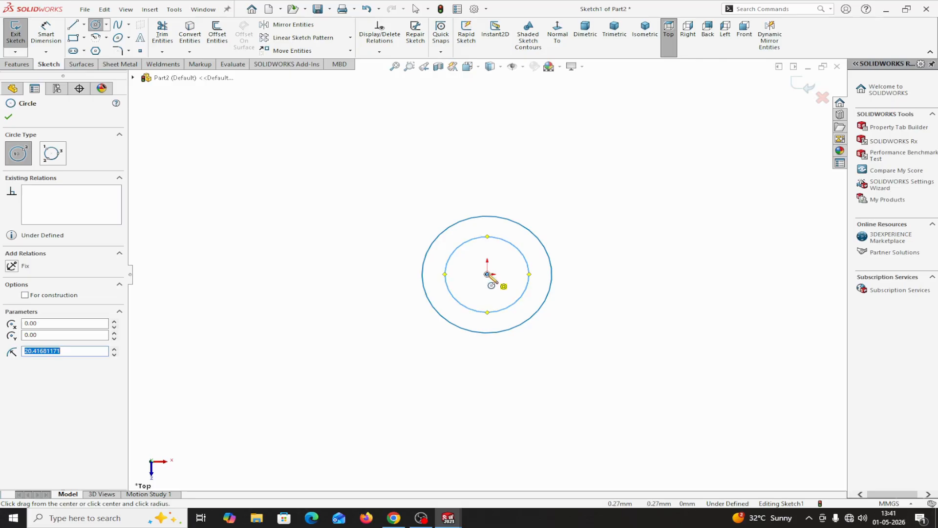
pyautogui.click(487, 274)
pyautogui.click(527, 196)
pyautogui.rightClick(528, 198)
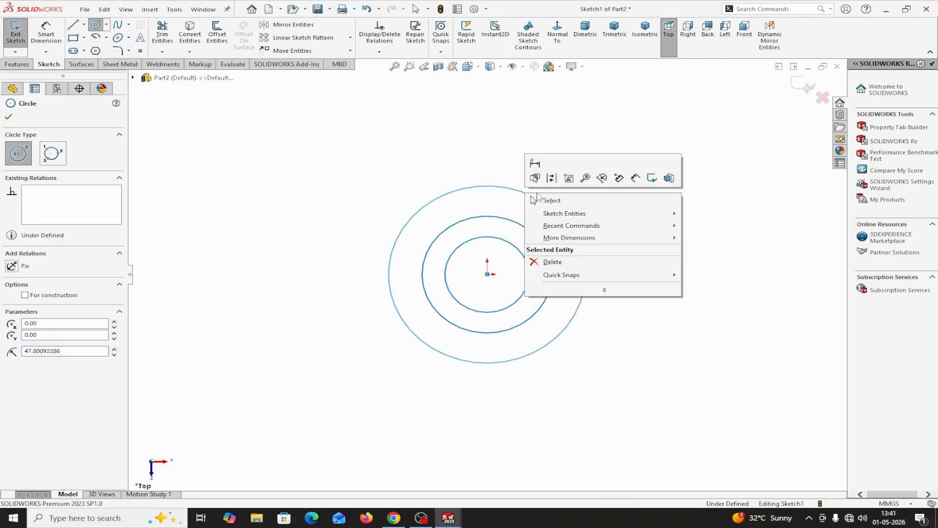
pyautogui.click(547, 199)
# Dimension the outermost circle with a diameter of 80 mm.
pyautogui.click(46, 33)
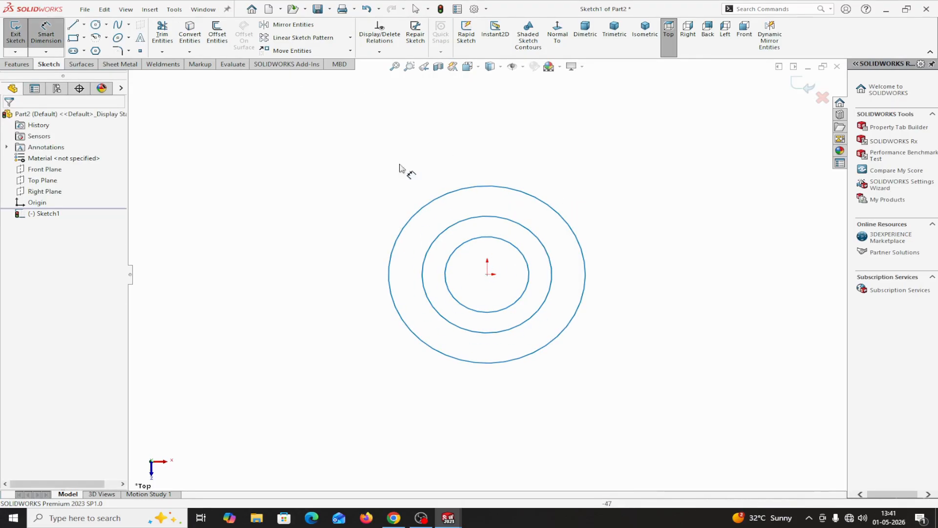
pyautogui.click(506, 189)
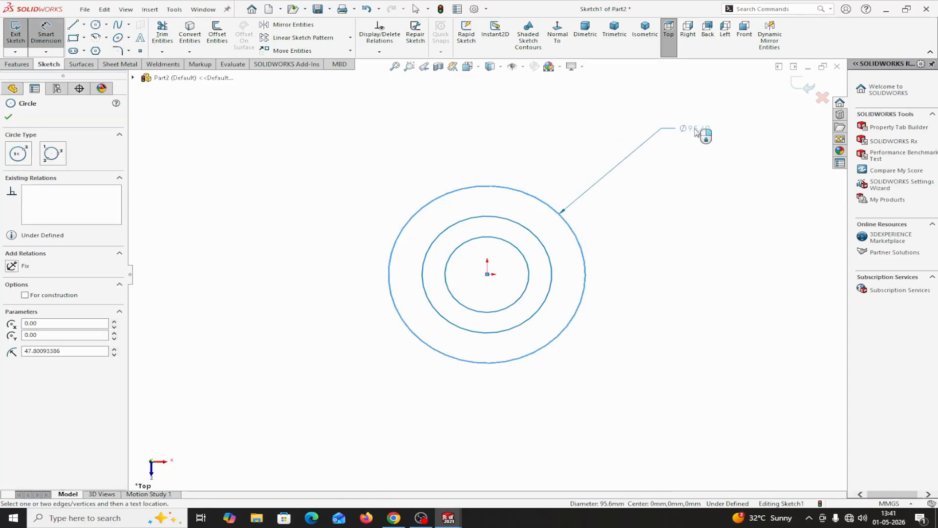
pyautogui.click(695, 130)
pyautogui.write('9')
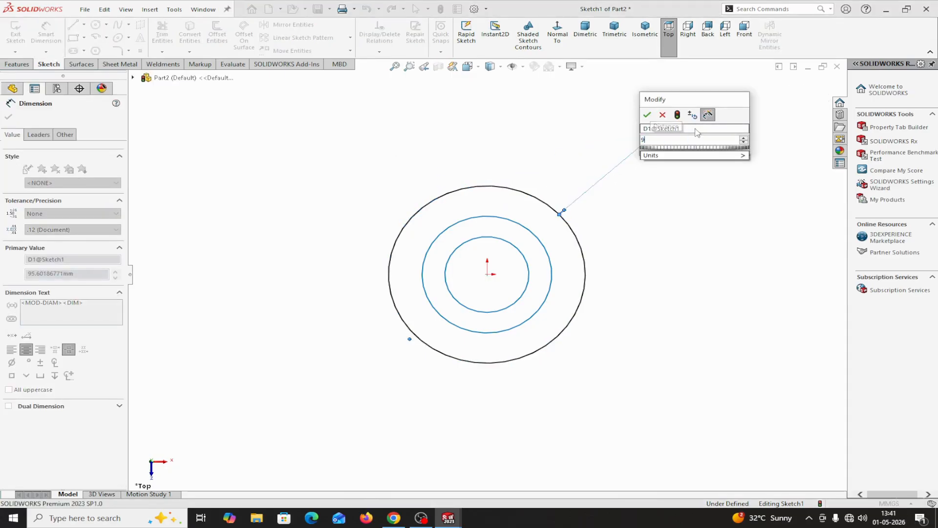
pyautogui.press('BackSpace')
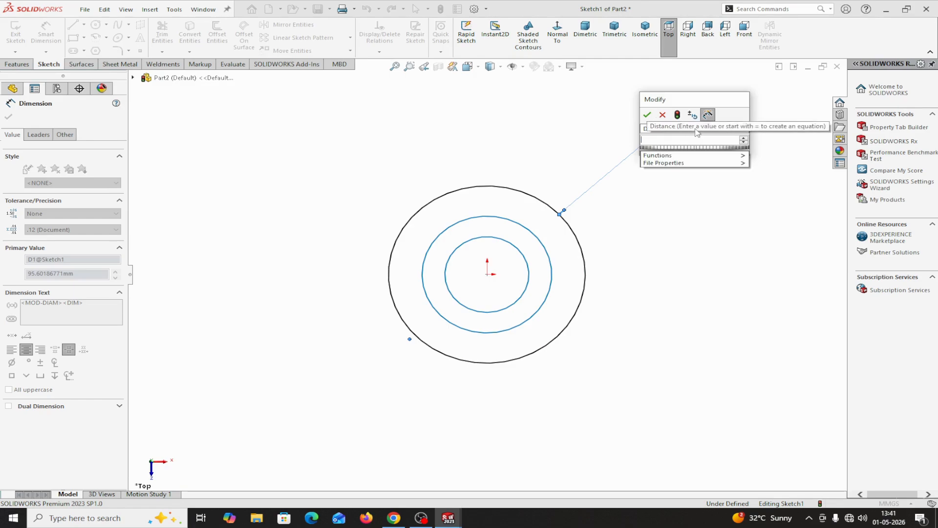
pyautogui.write('80')
pyautogui.click(648, 115)
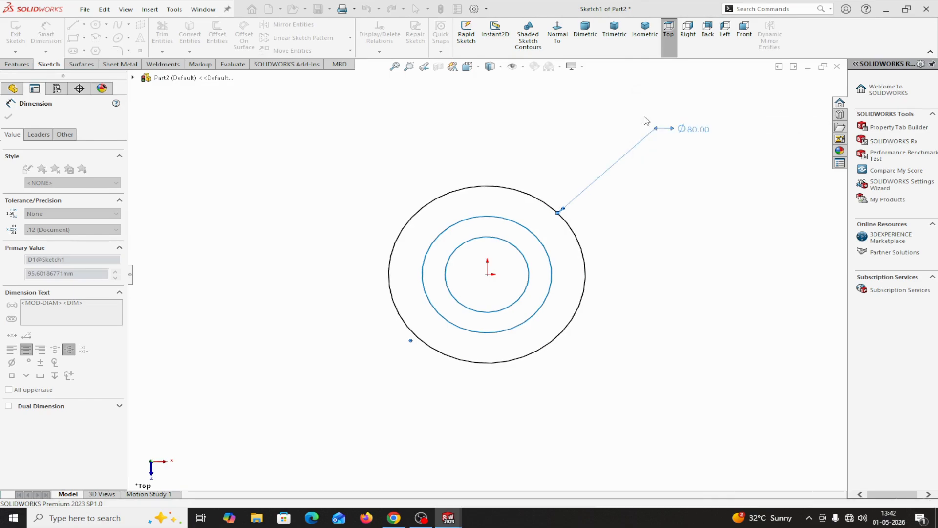
# Dimension the middle circle with a diameter of 62 mm.
pyautogui.click(536, 235)
pyautogui.click(586, 137)
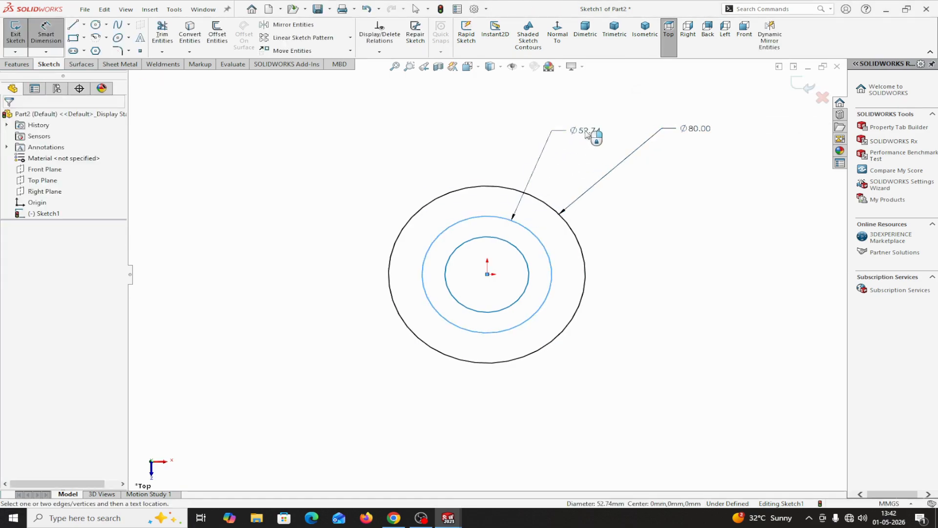
pyautogui.write('62')
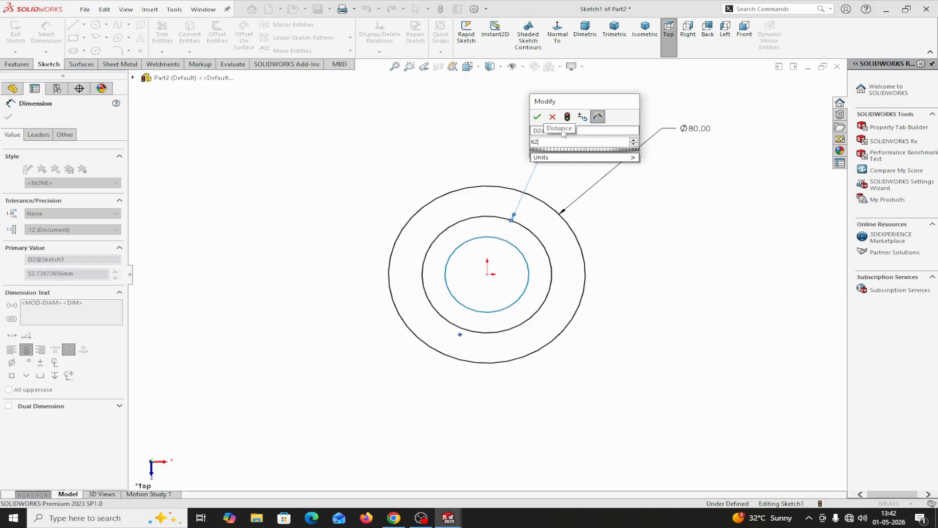
pyautogui.click(537, 117)
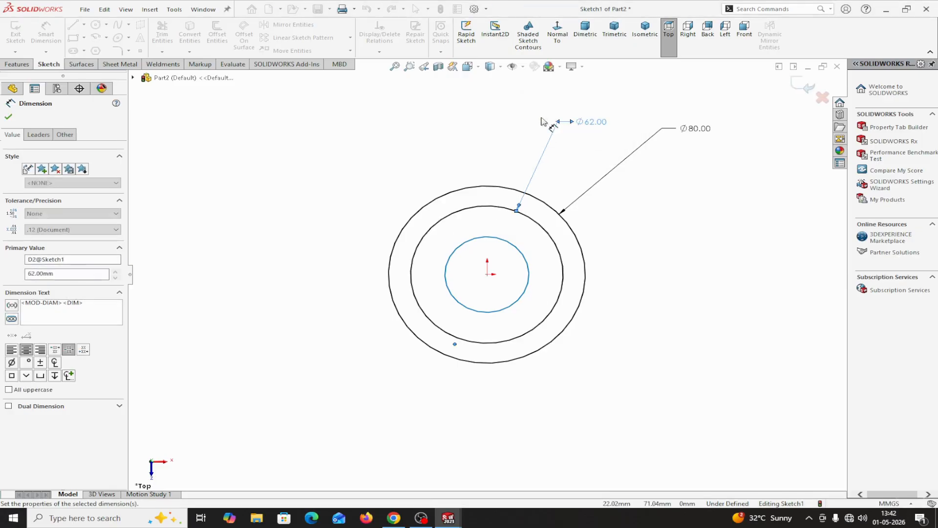
# Dimension the innermost circle with a diameter of 46 mm and finish dimensioning.
pyautogui.click(511, 247)
pyautogui.click(673, 274)
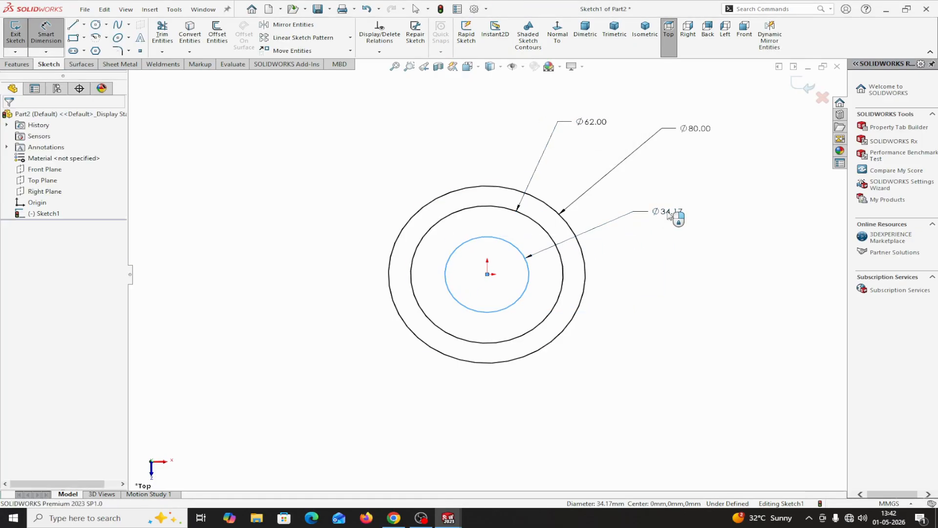
pyautogui.write('46')
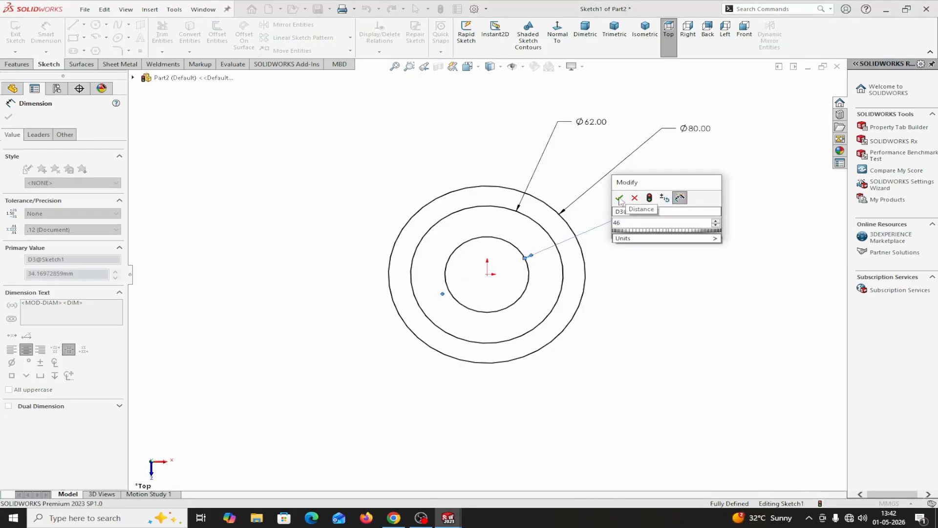
pyautogui.click(620, 199)
pyautogui.click(9, 116)
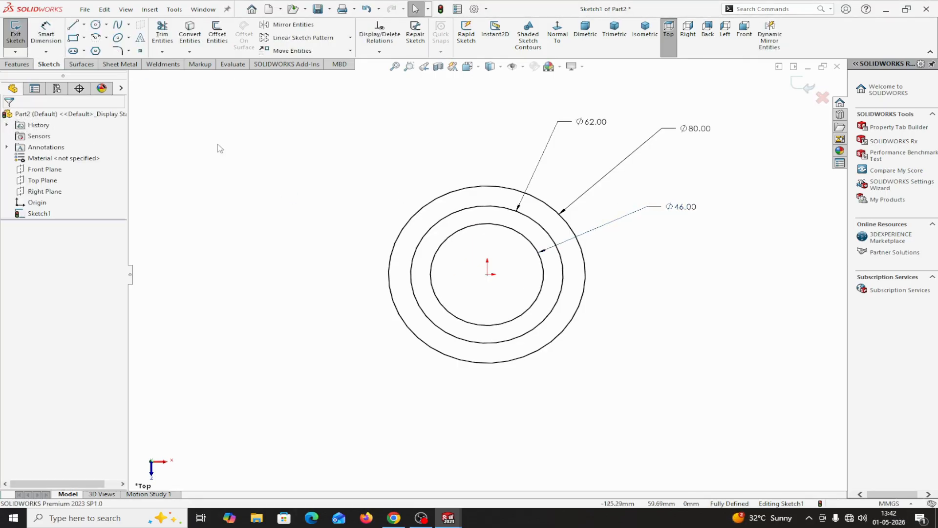
# Convert the middle circle to construction geometry and draw a circle about 13 mm in diameter centred on its right quadrant point.
pyautogui.click(459, 215)
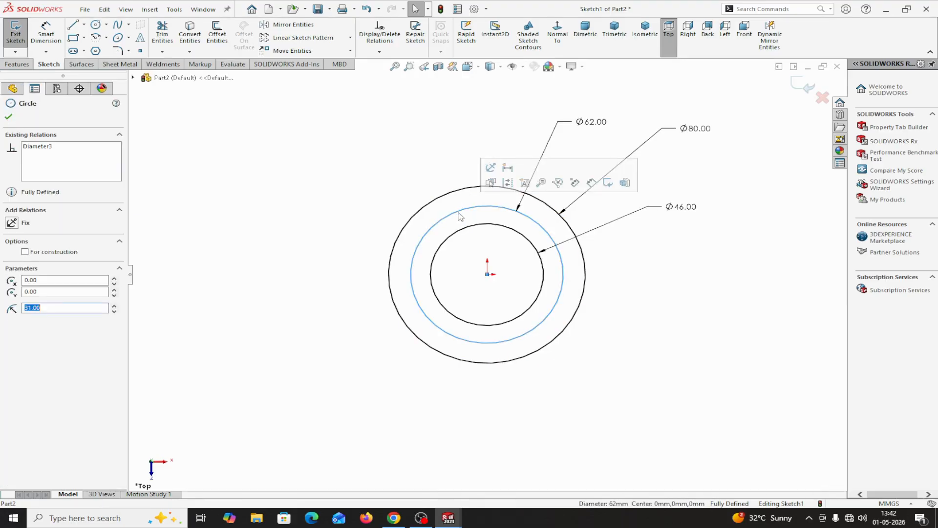
pyautogui.click(508, 182)
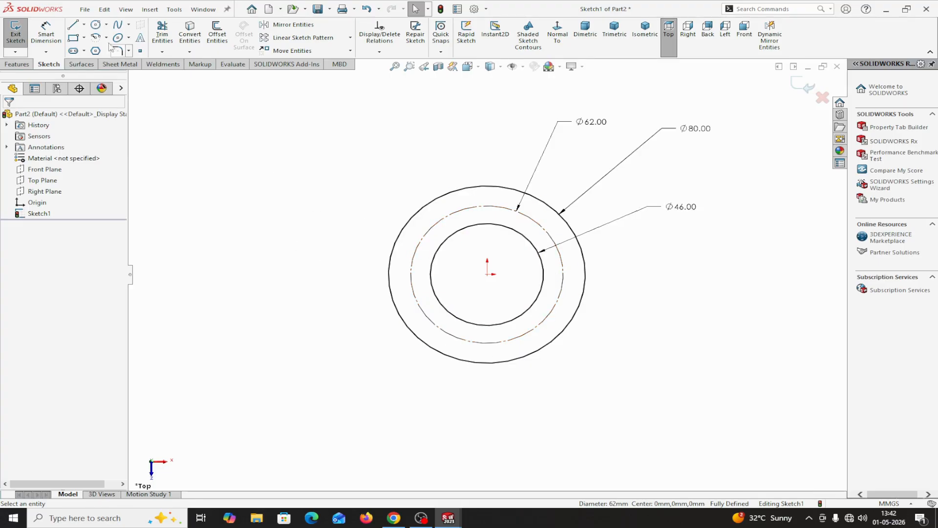
pyautogui.click(96, 25)
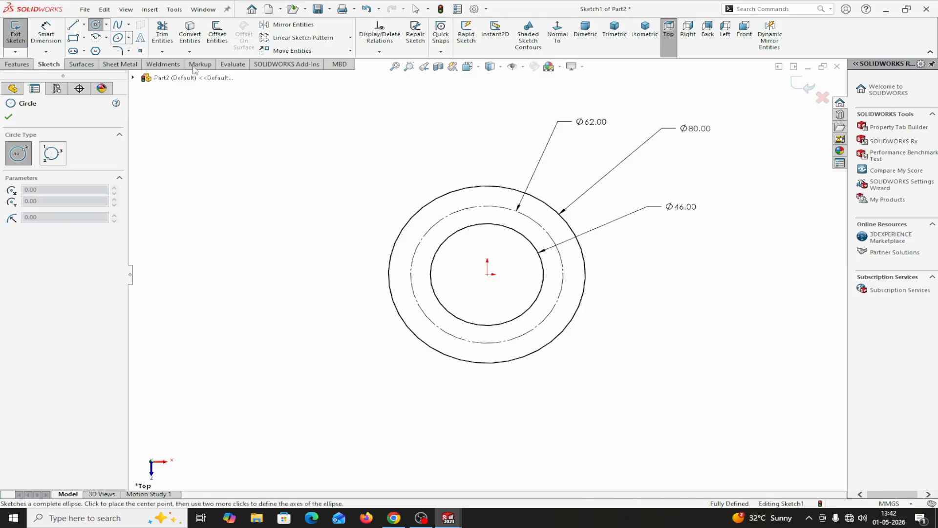
pyautogui.click(564, 274)
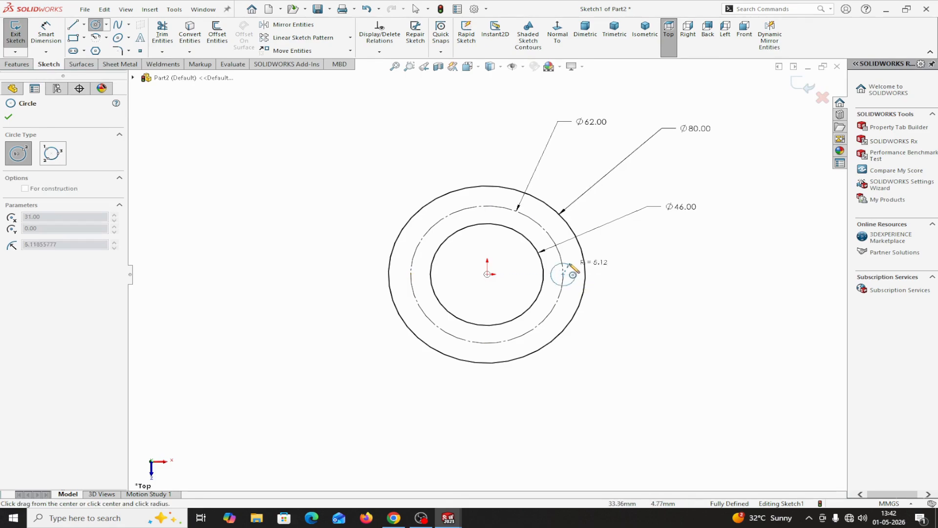
pyautogui.rightClick(572, 262)
pyautogui.click(602, 270)
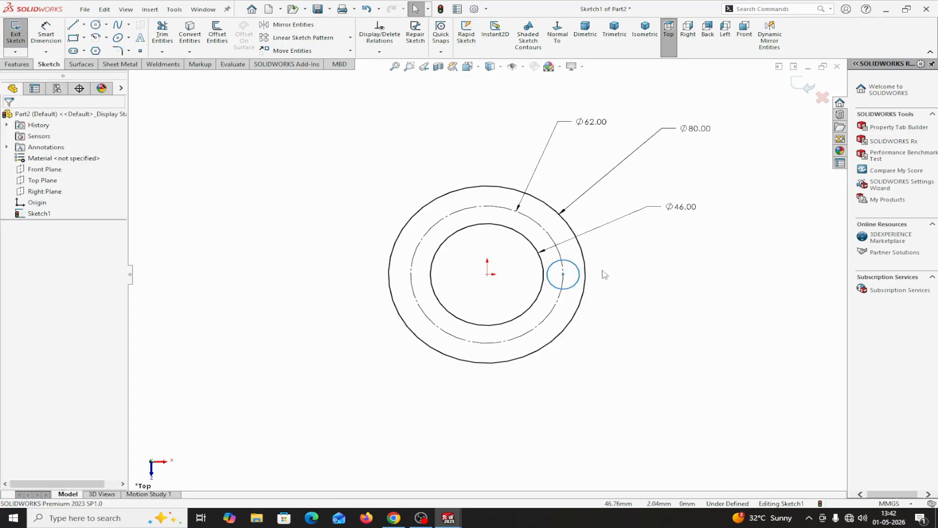
# Dimension the small circle on the construction circle with a diameter of 10 mm.
pyautogui.click(46, 33)
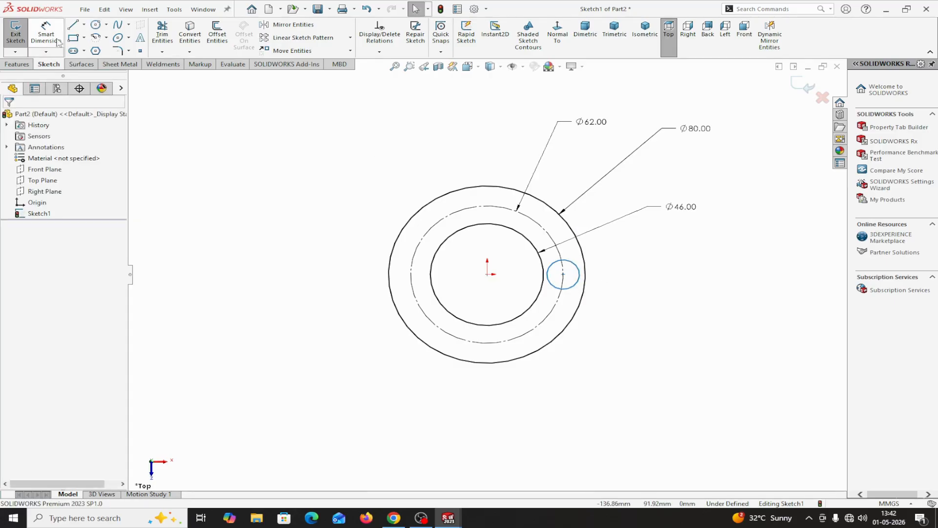
pyautogui.click(572, 289)
pyautogui.click(696, 355)
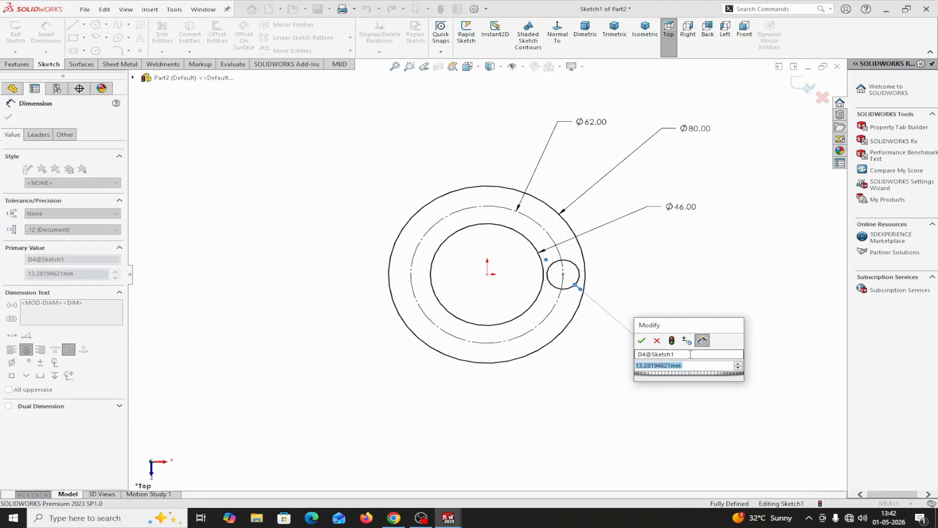
pyautogui.write('10')
pyautogui.click(641, 340)
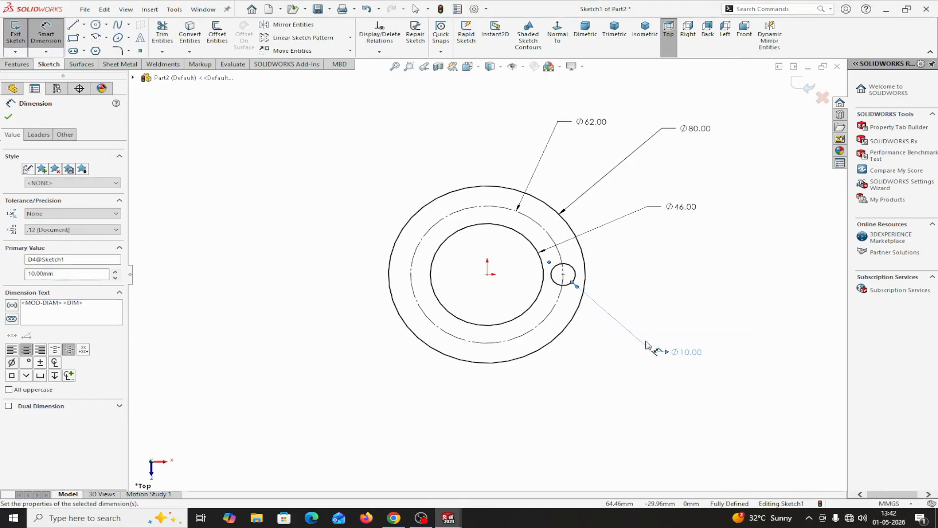
pyautogui.click(8, 118)
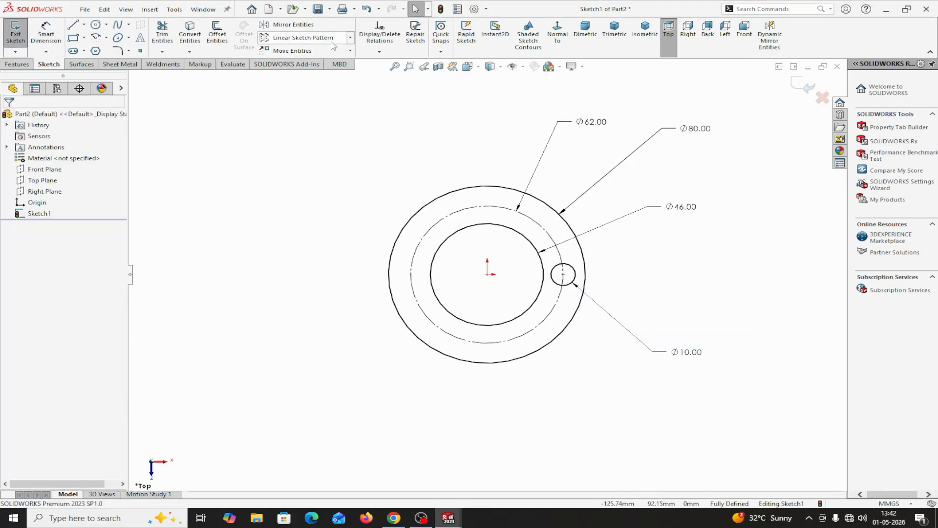
# Create a circular sketch pattern of the 10 mm circle around the origin with 6 equally spaced instances over 360 degrees.
pyautogui.click(350, 37)
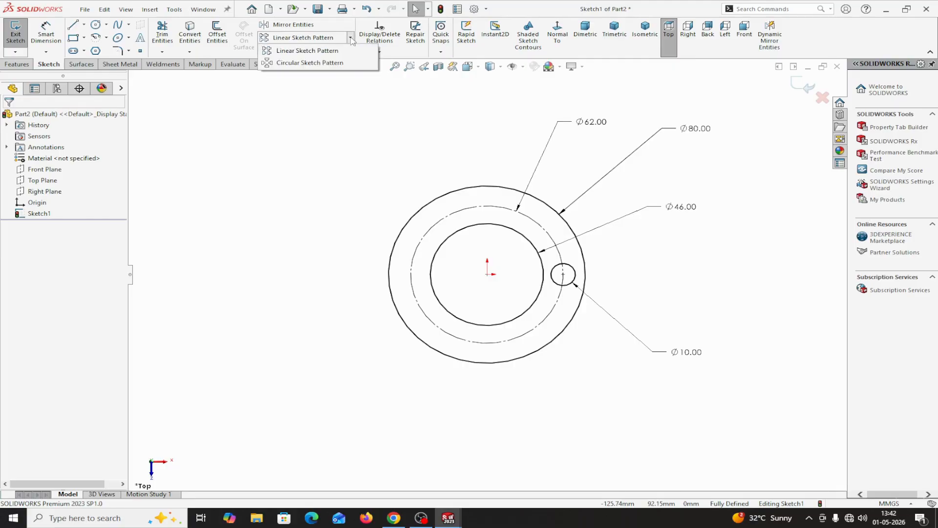
pyautogui.click(318, 63)
pyautogui.click(68, 150)
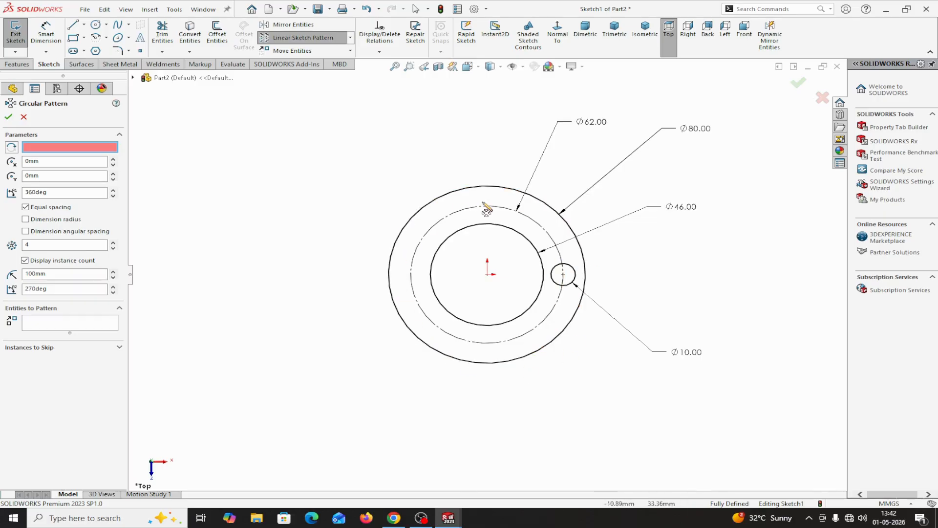
pyautogui.click(487, 275)
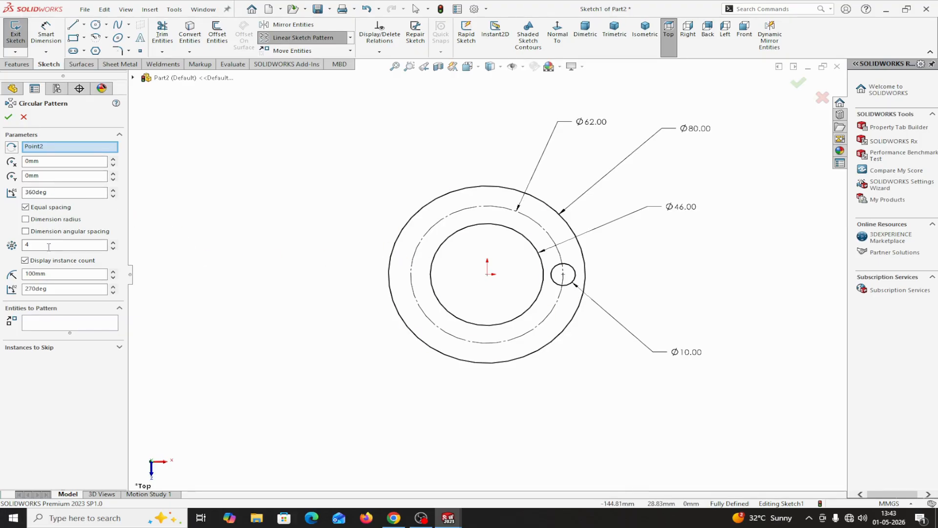
pyautogui.click(113, 242)
pyautogui.click(113, 242)
pyautogui.click(28, 327)
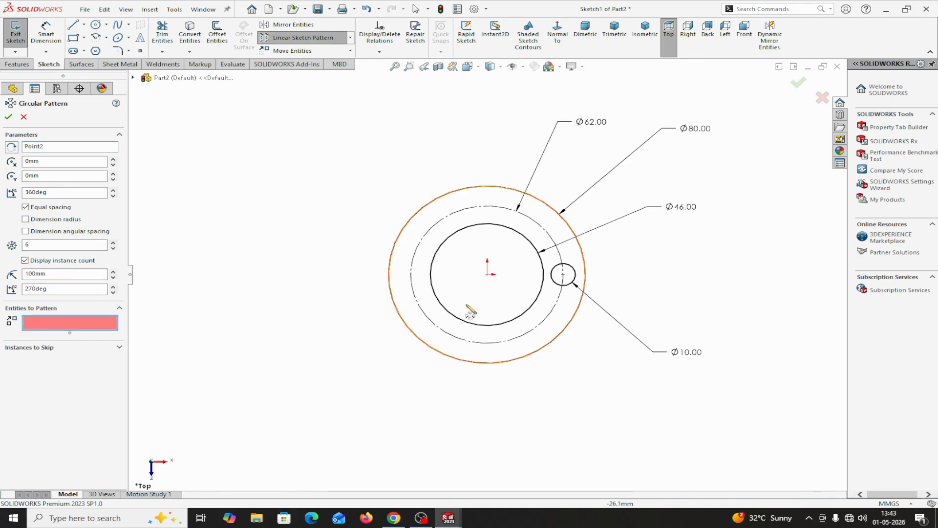
pyautogui.click(565, 284)
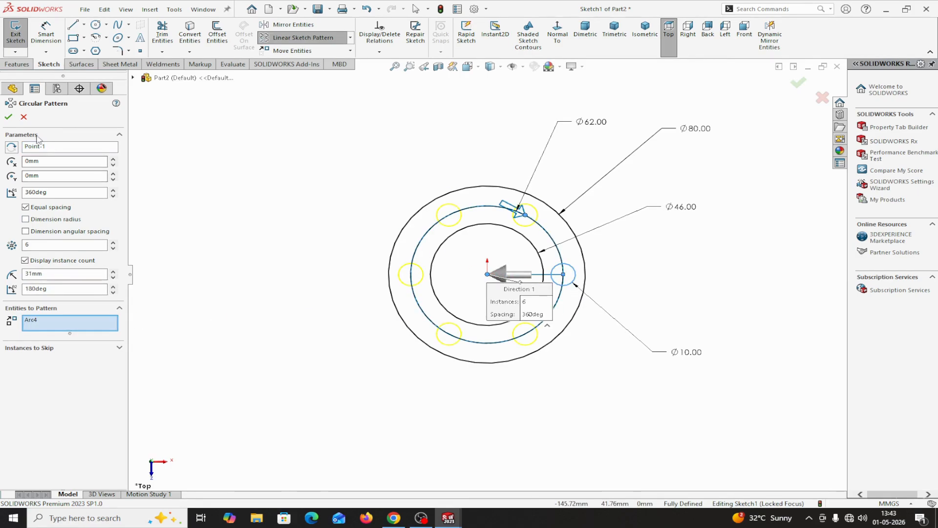
pyautogui.click(8, 117)
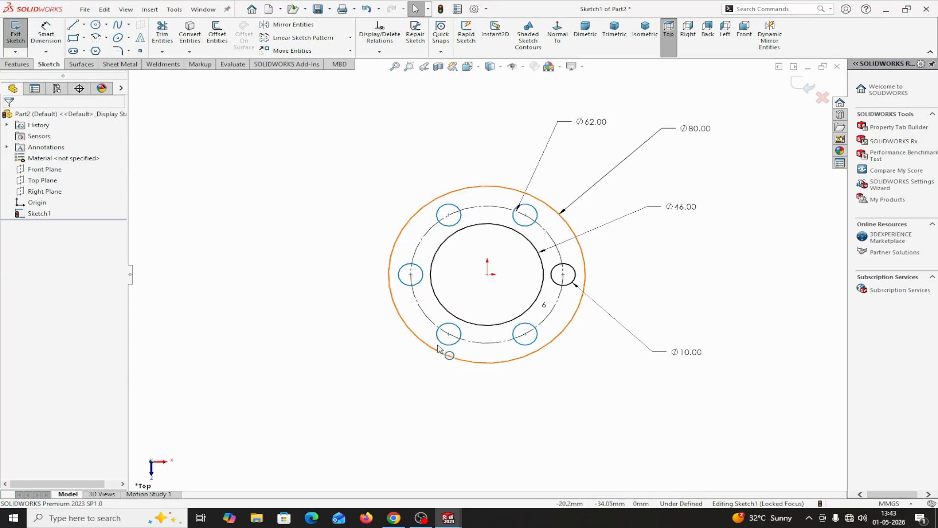
# Add a coincident relation between the leftmost patterned circle's centre point and the construction circle.
pyautogui.click(411, 276)
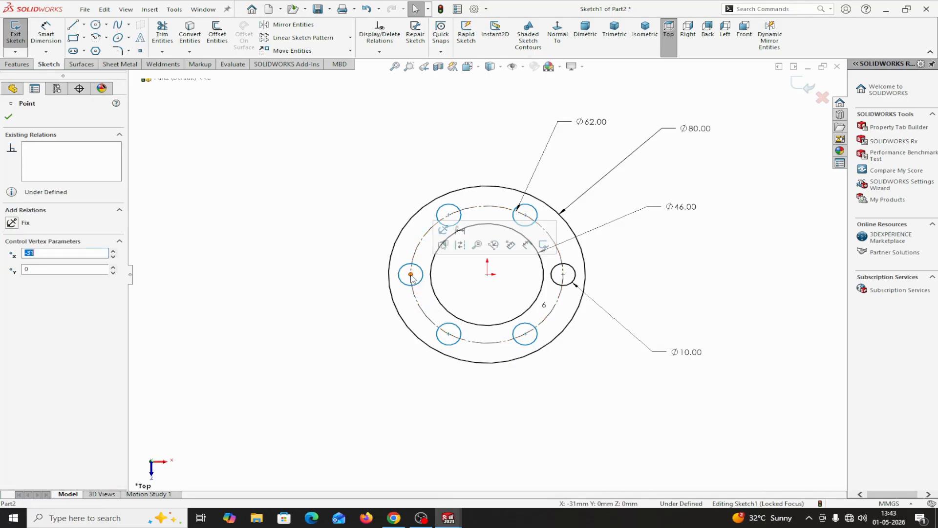
pyautogui.keyDown('ctrl'); pyautogui.click(413, 256); pyautogui.keyUp('ctrl')
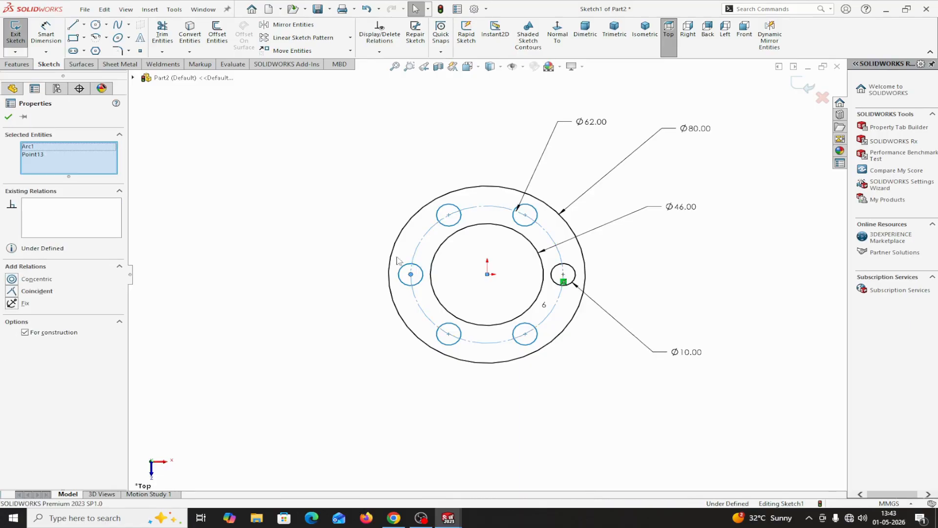
pyautogui.click(10, 293)
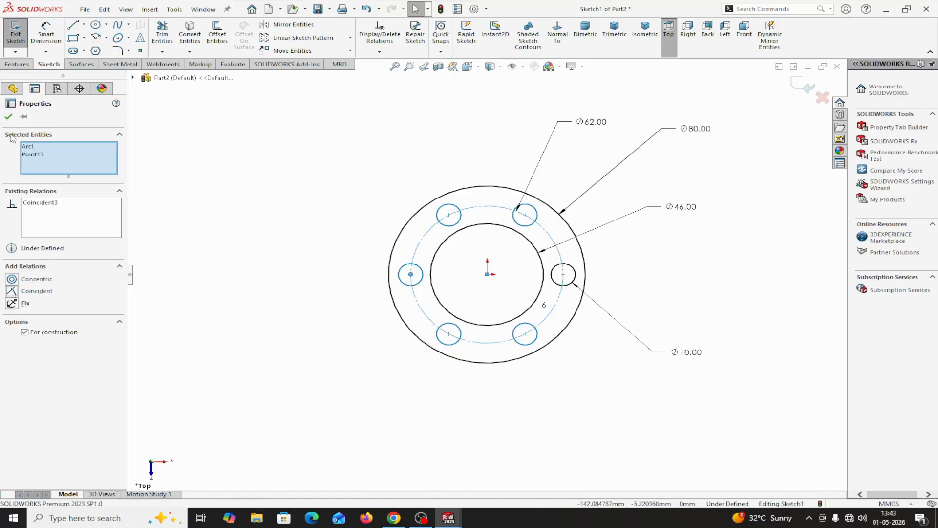
pyautogui.click(8, 118)
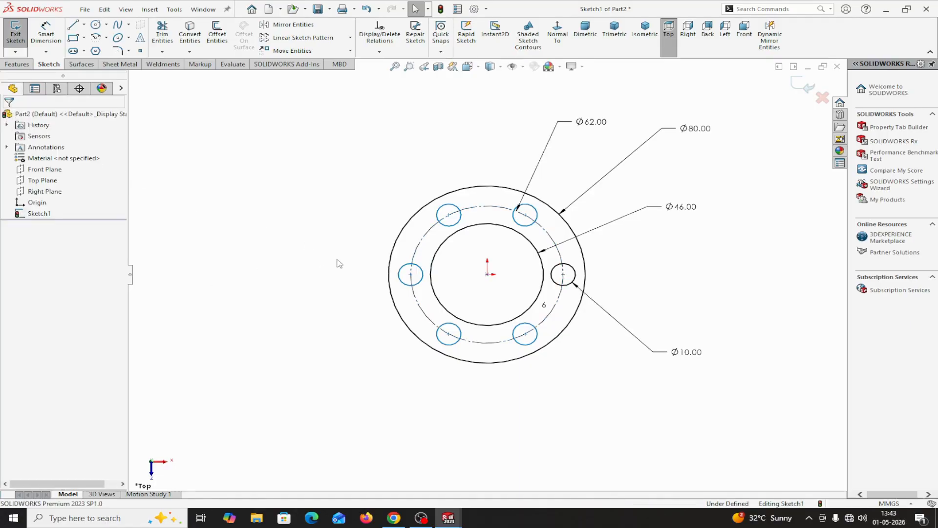
# Add a coincident relation between the upper-left patterned circle's centre point and the construction circle.
pyautogui.click(448, 215)
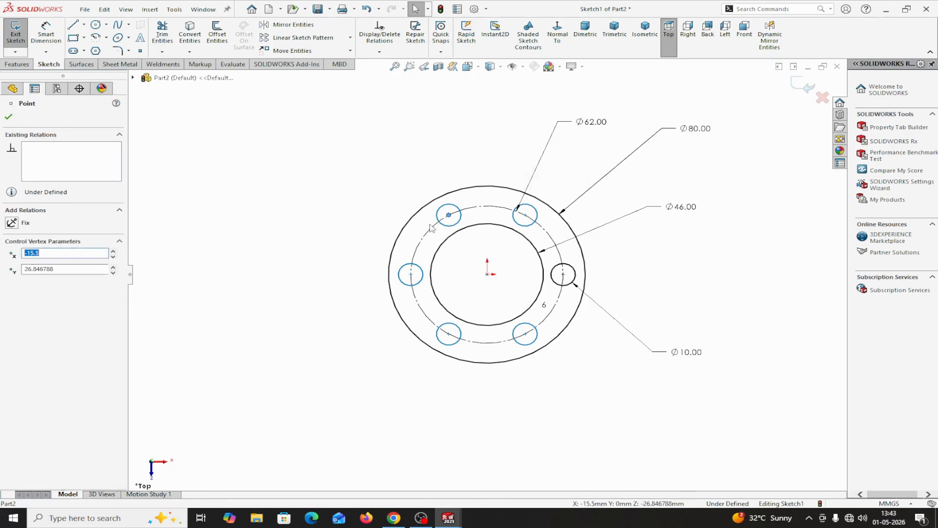
pyautogui.keyDown('ctrl'); pyautogui.click(431, 228); pyautogui.keyUp('ctrl')
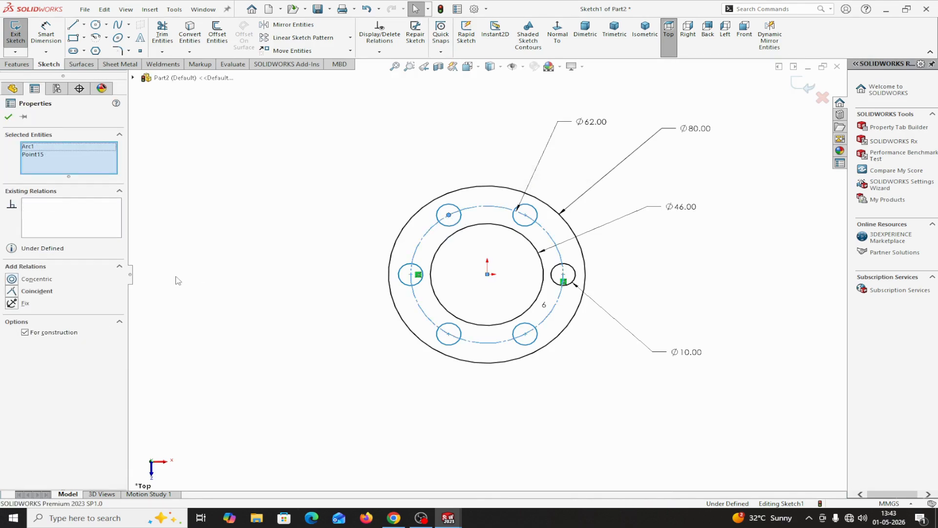
pyautogui.click(16, 292)
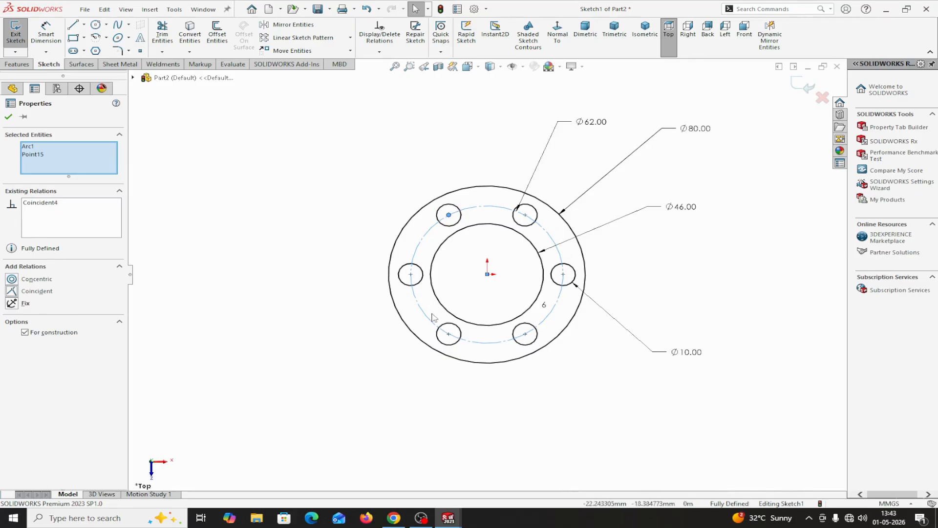
pyautogui.click(10, 117)
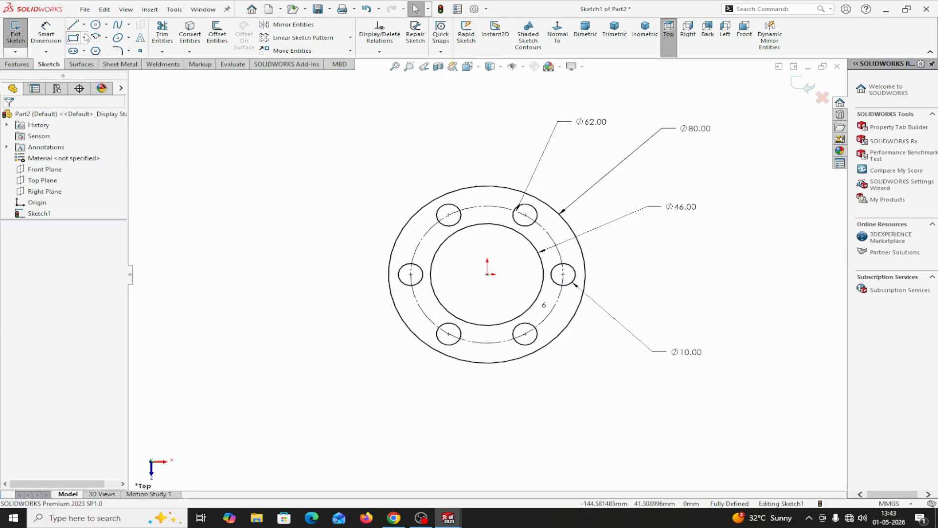
# Draw a horizontal centerline about 116 mm long from the origin toward the left, through the leftmost hole.
pyautogui.click(84, 25)
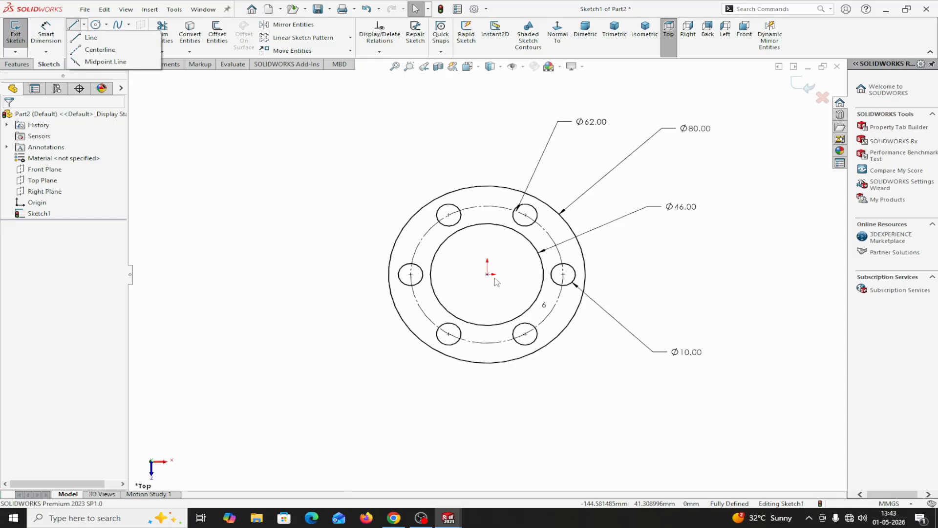
pyautogui.click(99, 49)
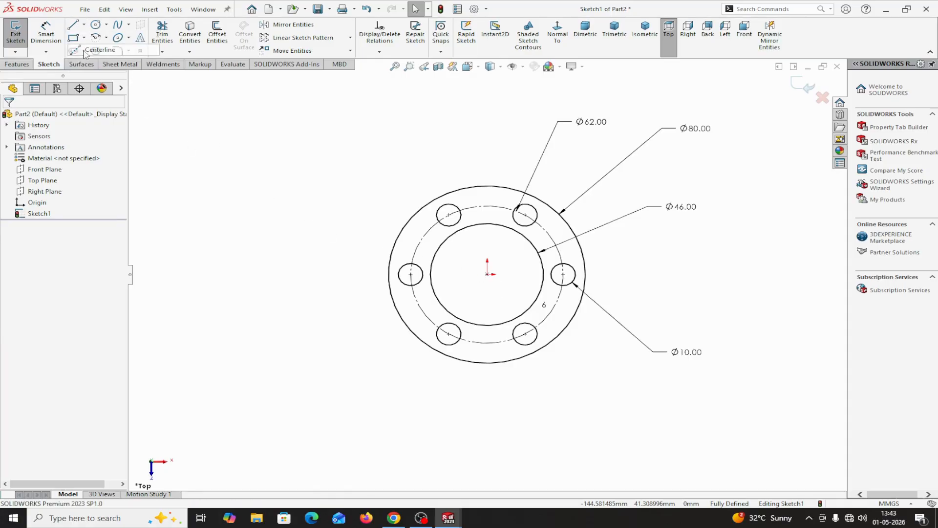
pyautogui.click(487, 274)
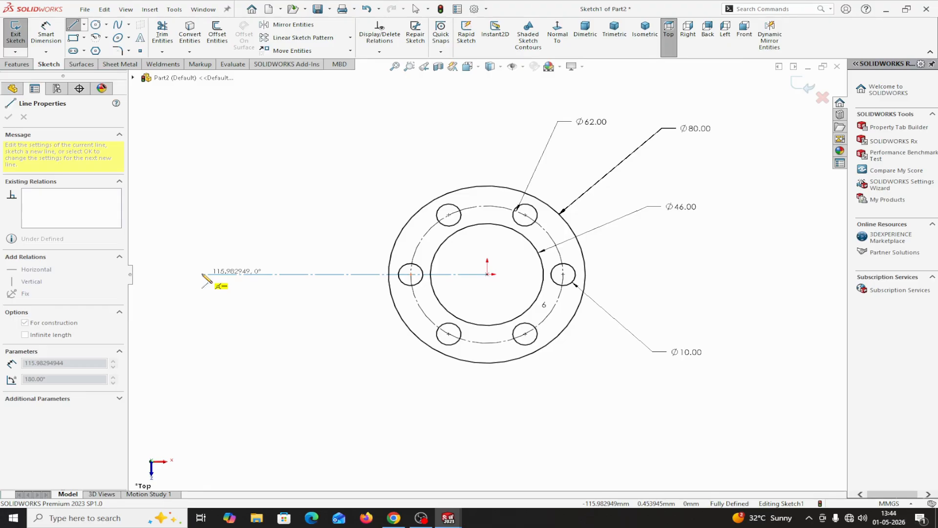
pyautogui.click(202, 274)
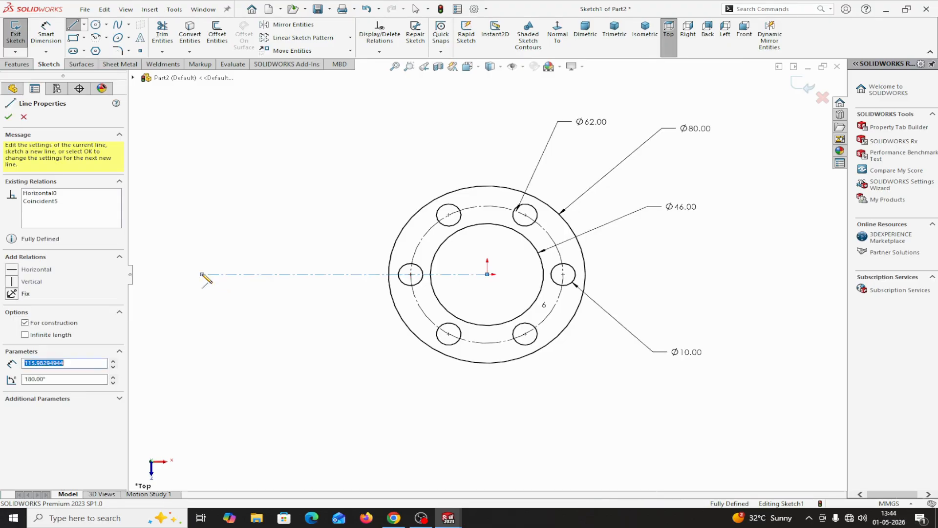
pyautogui.rightClick(202, 274)
pyautogui.click(224, 279)
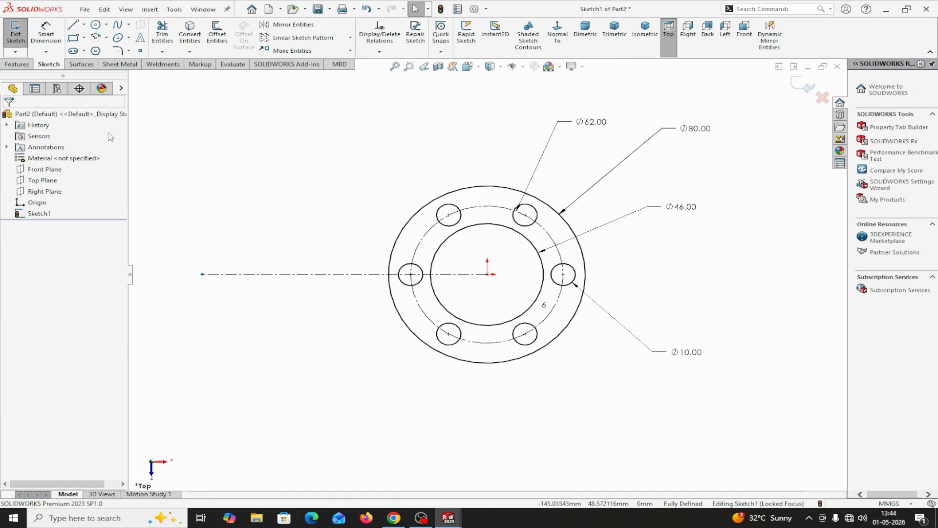
# Draw a vertical centerline about 118 mm long crossing the horizontal centerline near its left end.
pyautogui.click(84, 24)
pyautogui.click(95, 46)
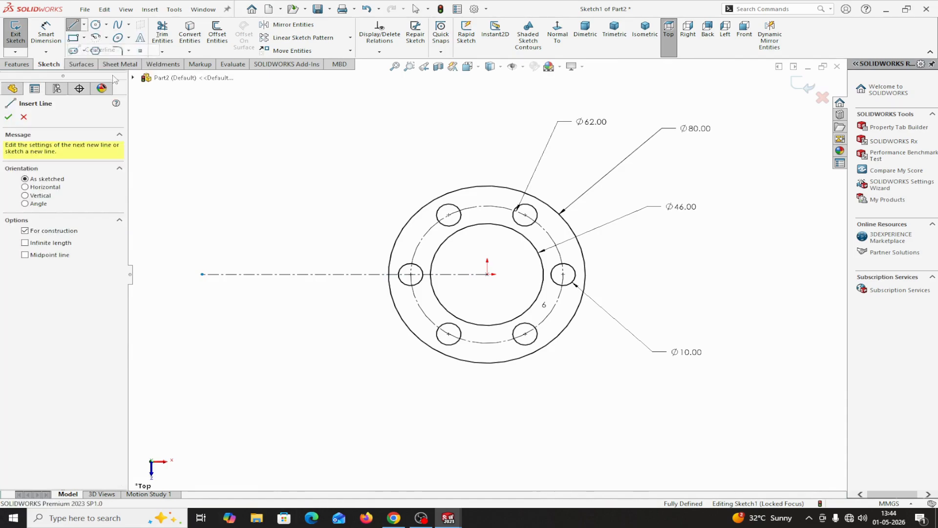
pyautogui.click(253, 170)
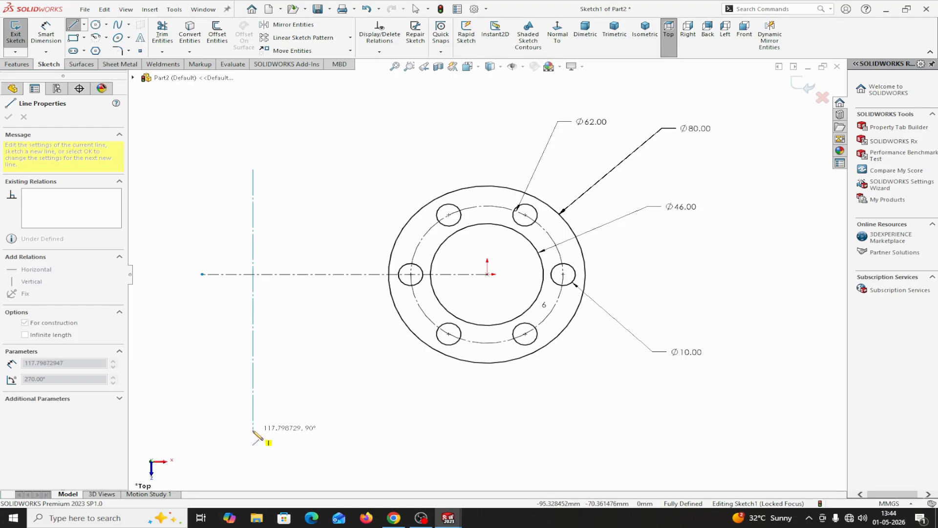
pyautogui.click(253, 430)
pyautogui.rightClick(253, 430)
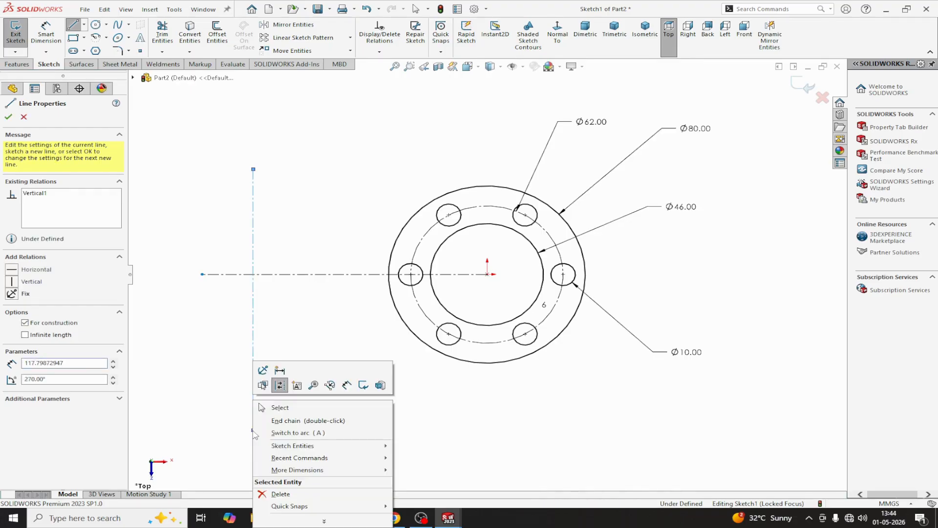
pyautogui.click(283, 410)
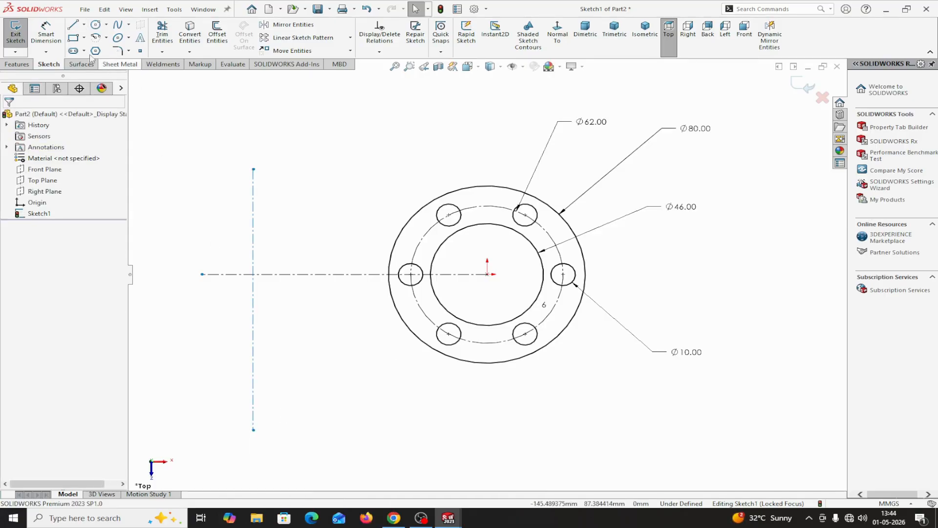
# Draw two circles about 35 mm and 60 mm in diameter, centred where the two centerlines cross.
pyautogui.click(96, 25)
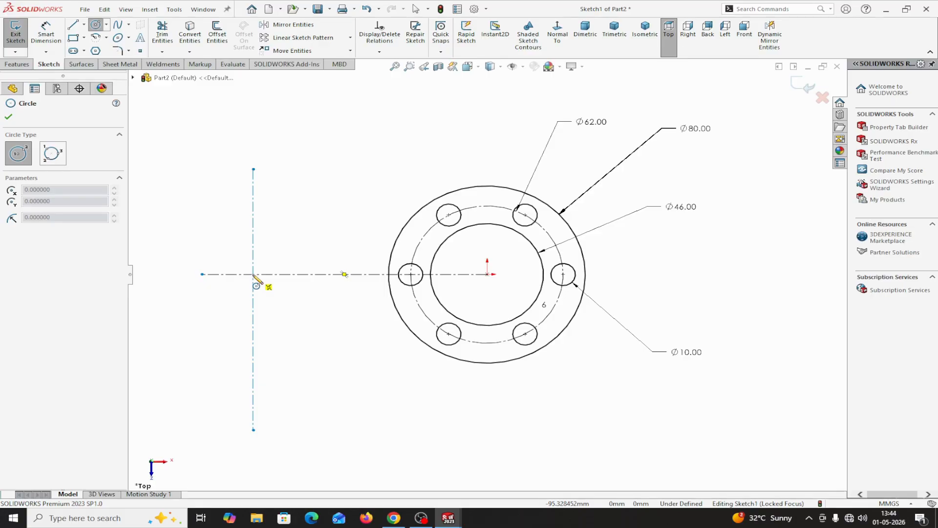
pyautogui.moveTo(254, 274)
pyautogui.mouseDown()
pyautogui.moveTo(283, 245)
pyautogui.moveTo(329, 283)
pyautogui.moveTo(304, 221)
pyautogui.mouseUp()
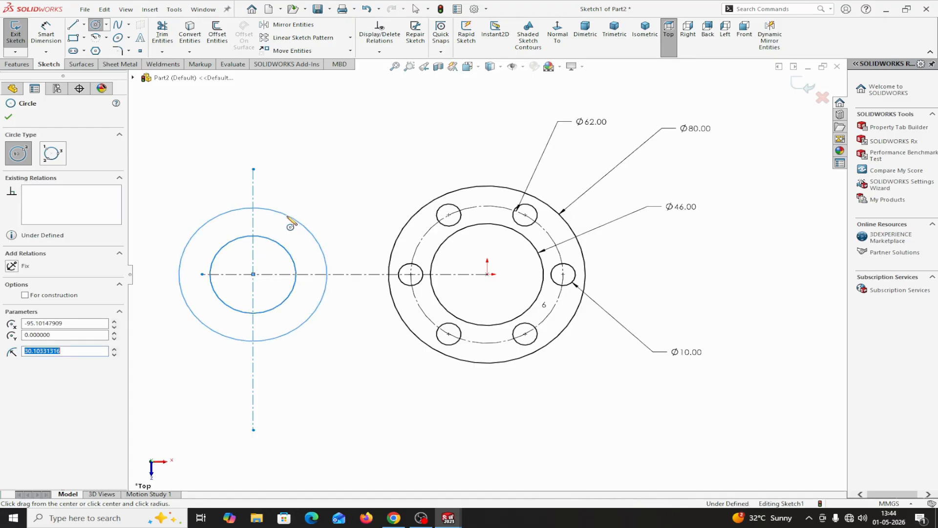
pyautogui.rightClick(288, 218)
pyautogui.click(295, 222)
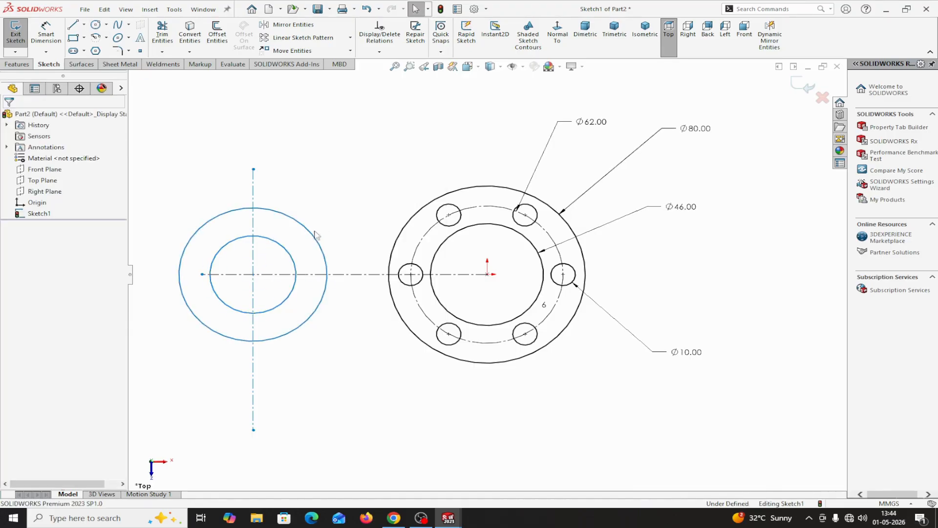
# Add a concentric relation between the two circles at the centerline crossing.
pyautogui.click(286, 252)
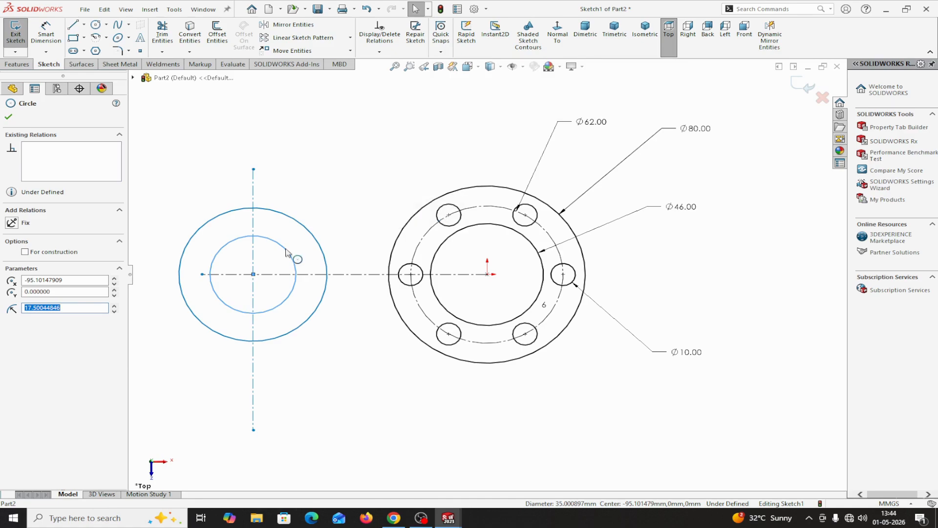
pyautogui.keyDown('ctrl'); pyautogui.click(302, 227); pyautogui.keyUp('ctrl')
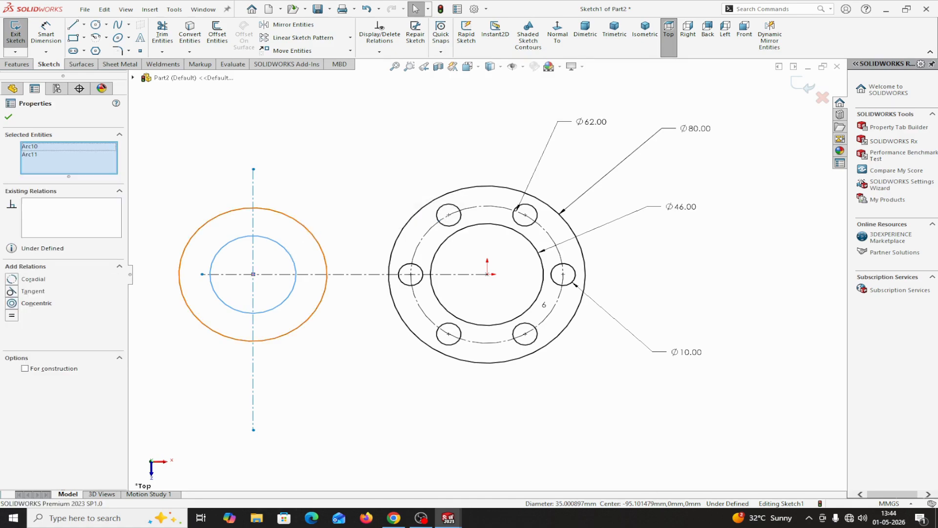
pyautogui.click(12, 303)
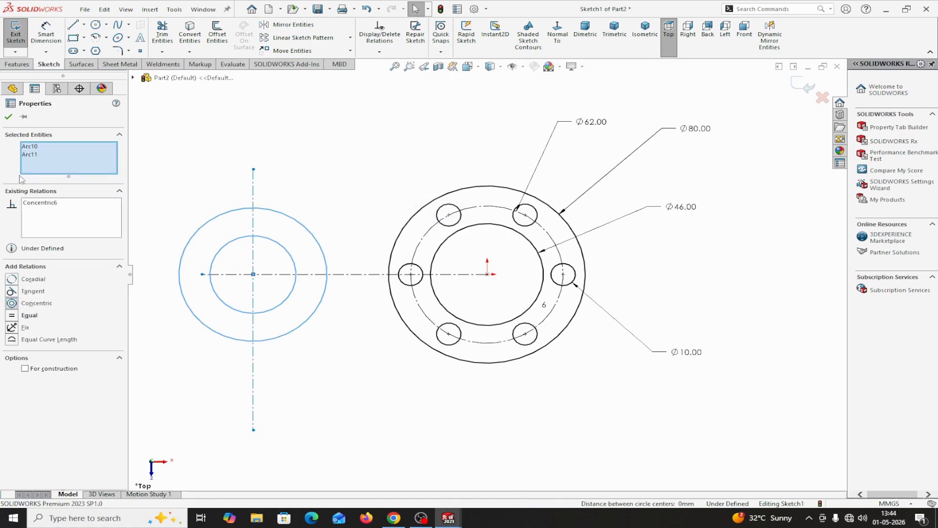
pyautogui.click(13, 118)
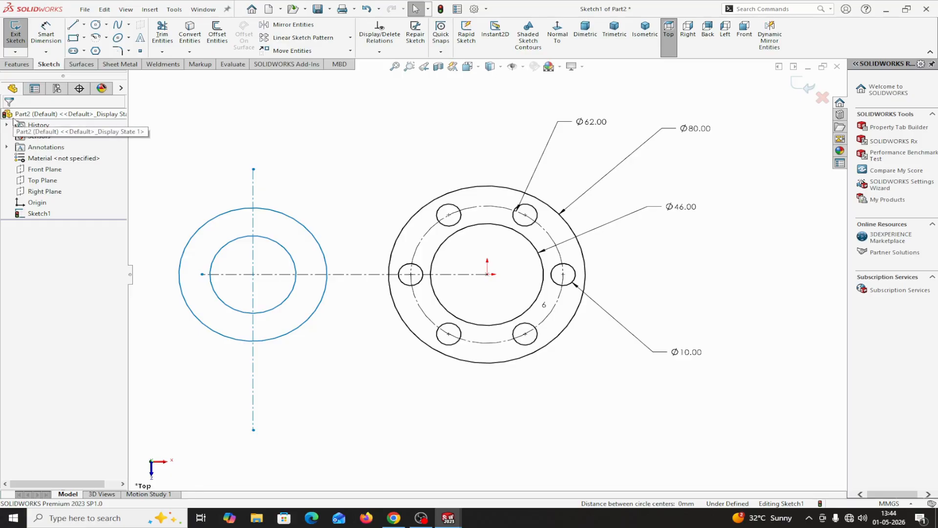
# Dimension the larger circle at the centerline crossing with a diameter of 30 mm.
pyautogui.click(46, 33)
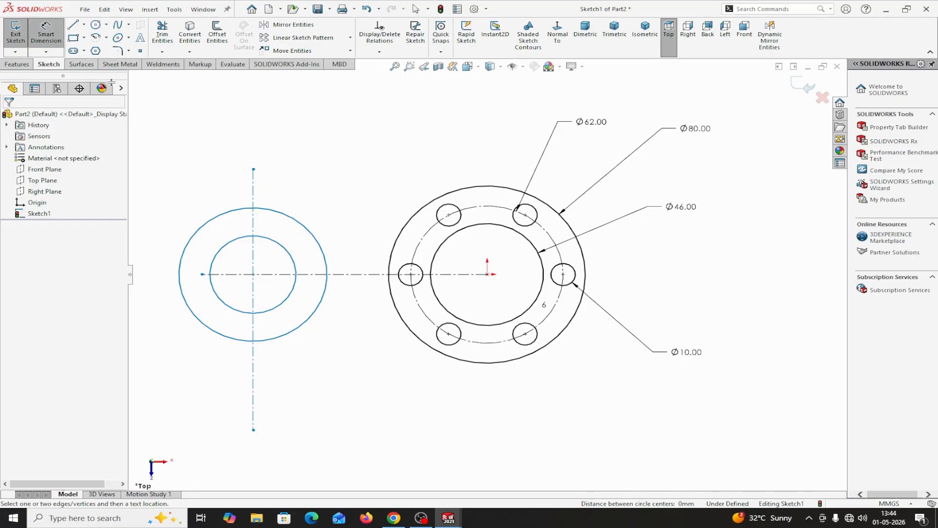
pyautogui.click(269, 214)
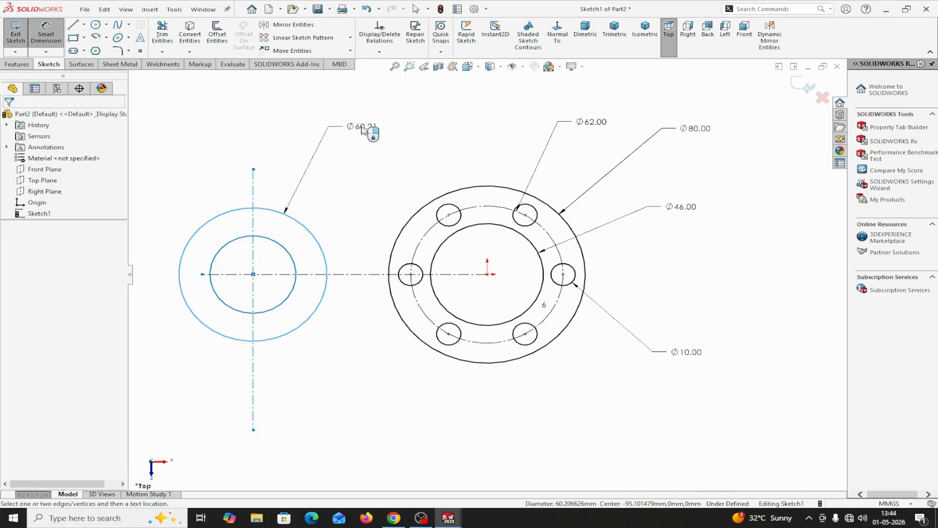
pyautogui.click(365, 129)
pyautogui.write('30')
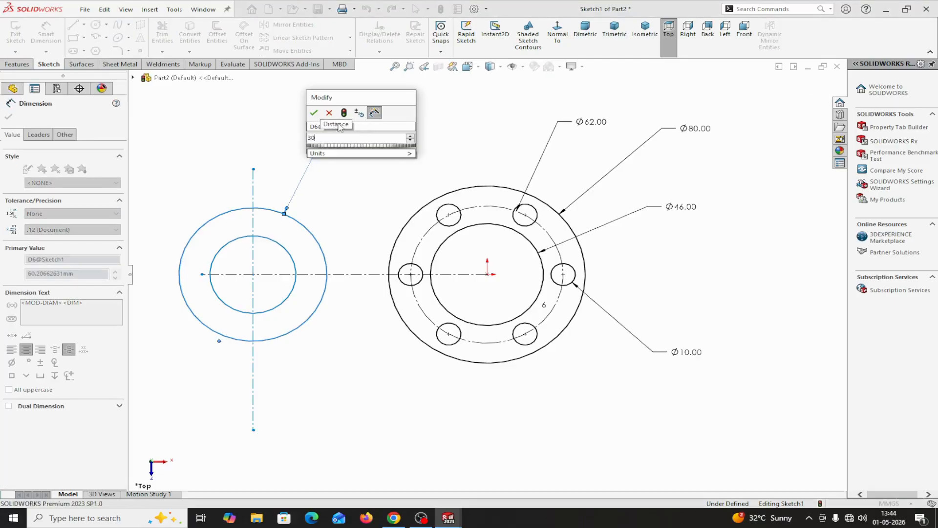
pyautogui.click(315, 112)
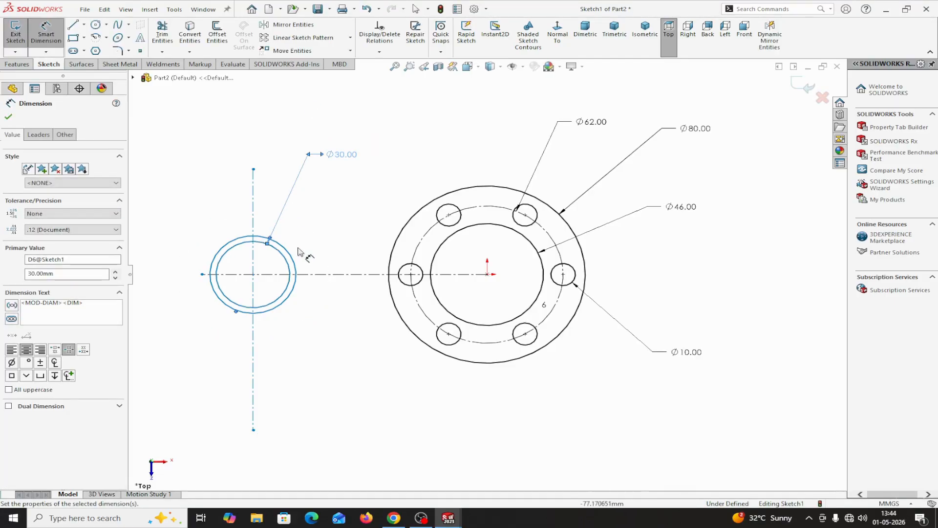
# Dimension the other circle at the centerline crossing with a diameter of 16 mm.
pyautogui.scroll(-1, 292, 242)
pyautogui.scroll(-3, 291, 243)
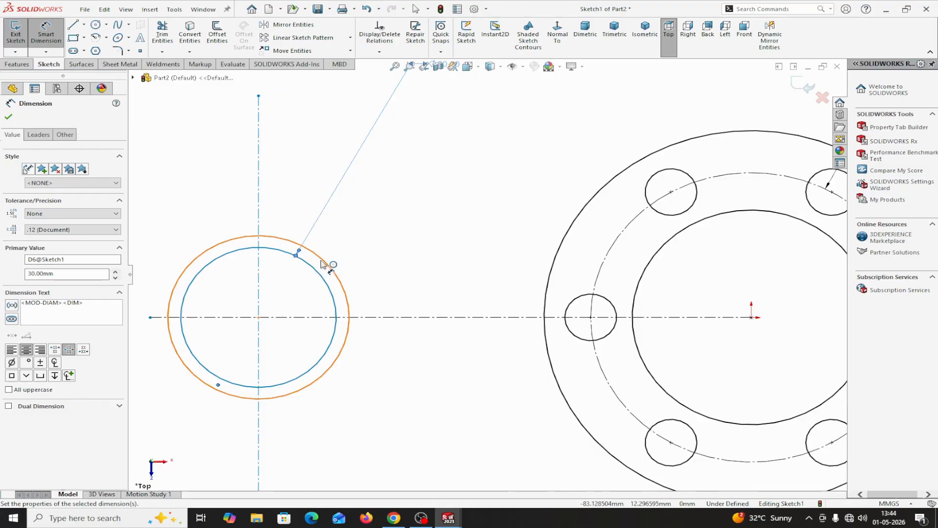
pyautogui.click(322, 262)
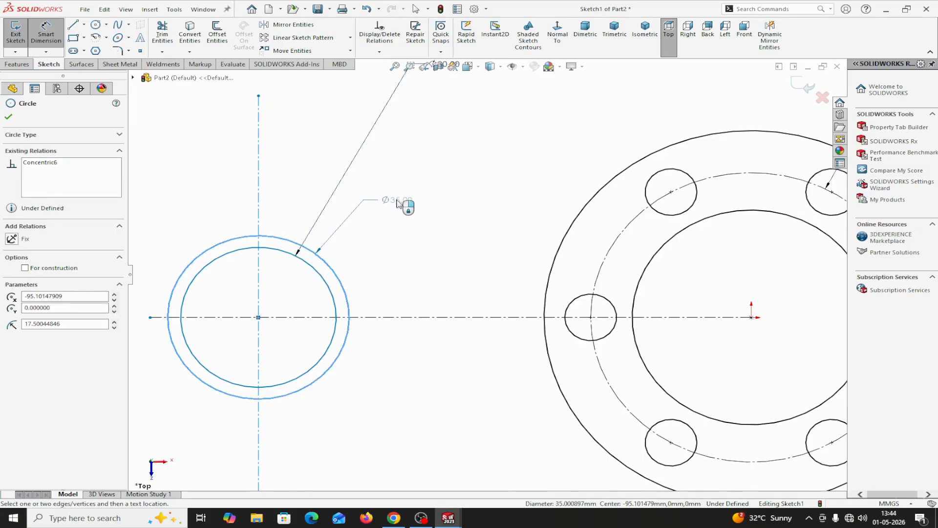
pyautogui.click(398, 203)
pyautogui.write('16')
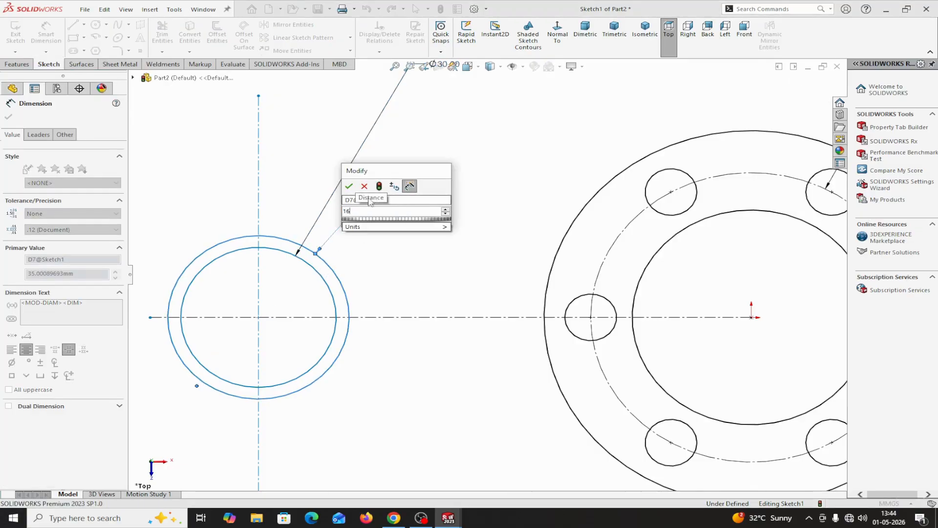
pyautogui.click(349, 187)
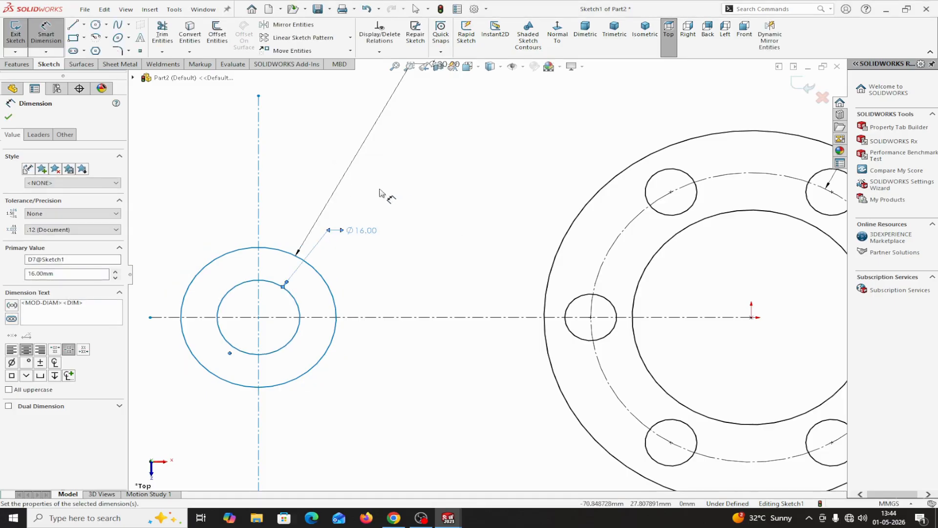
pyautogui.click(9, 117)
# Move the 30 mm and 16 mm diameter dimensions to the upper left of their circles.
pyautogui.scroll(5, 356, 234)
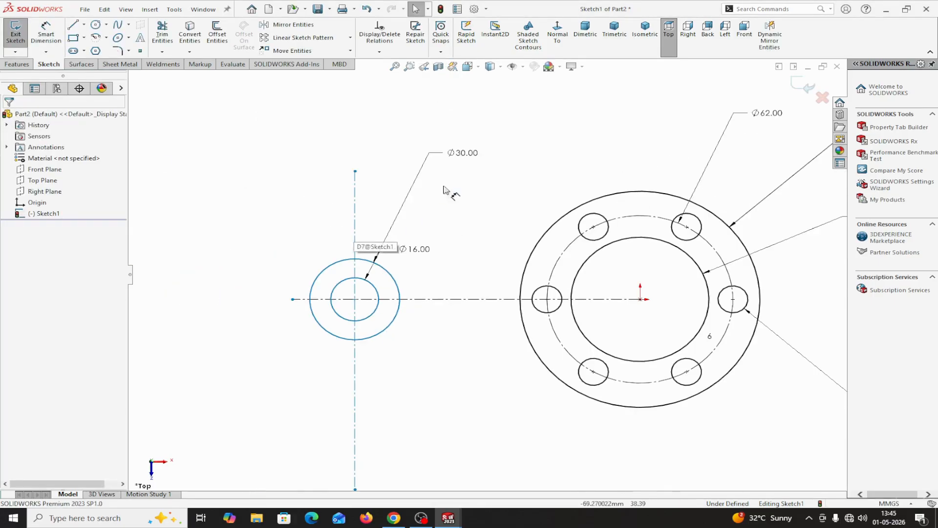
pyautogui.moveTo(463, 155); pyautogui.dragTo(262, 217)
pyautogui.moveTo(415, 249); pyautogui.dragTo(291, 184)
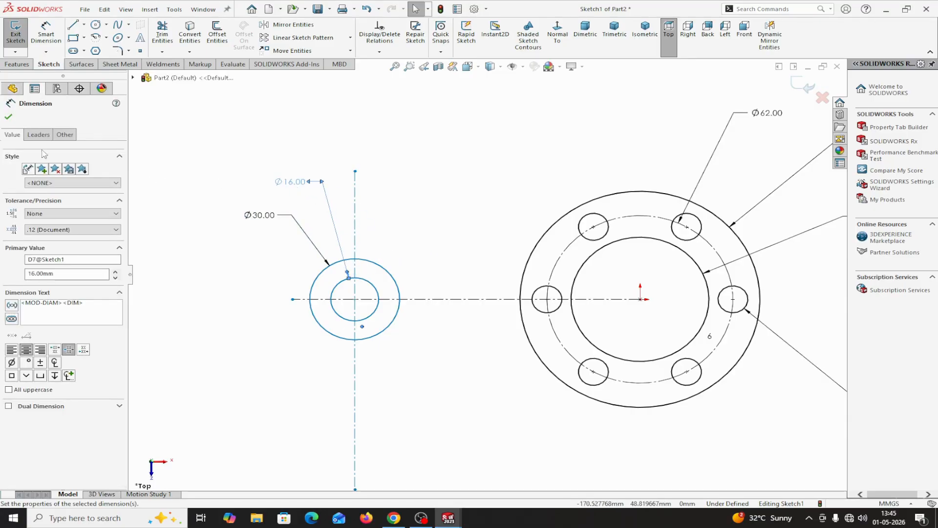
pyautogui.click(10, 119)
pyautogui.press('f')
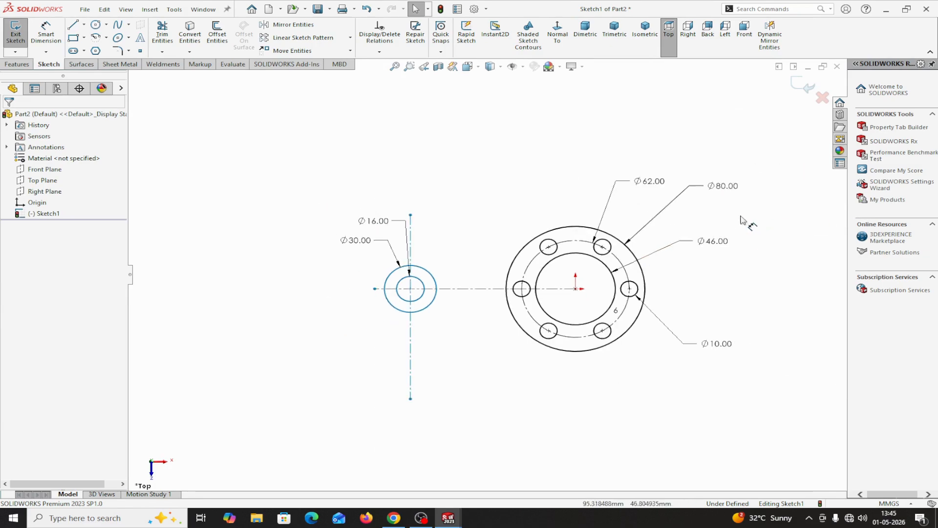
# Move the 62, 80, 46 and 10 mm diameter dimensions closer to the flange profile.
pyautogui.moveTo(662, 187); pyautogui.dragTo(642, 205)
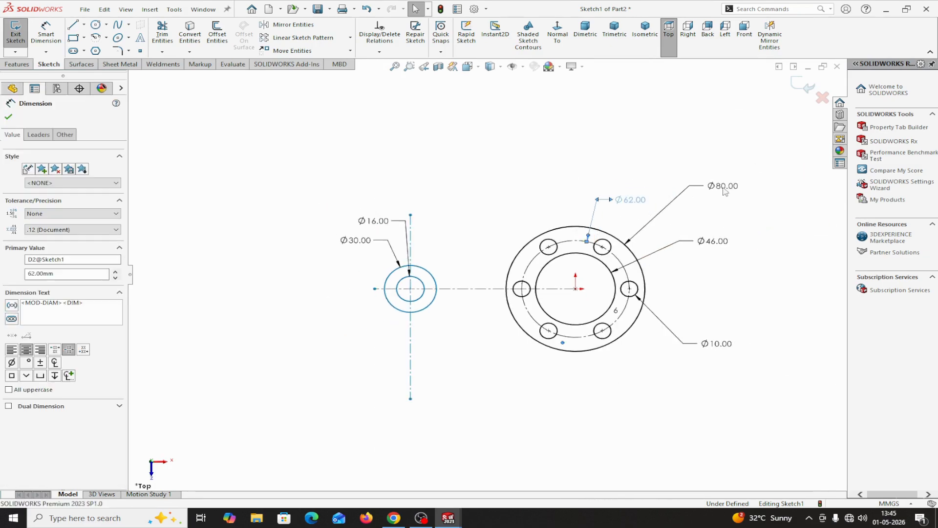
pyautogui.moveTo(739, 188); pyautogui.dragTo(693, 219)
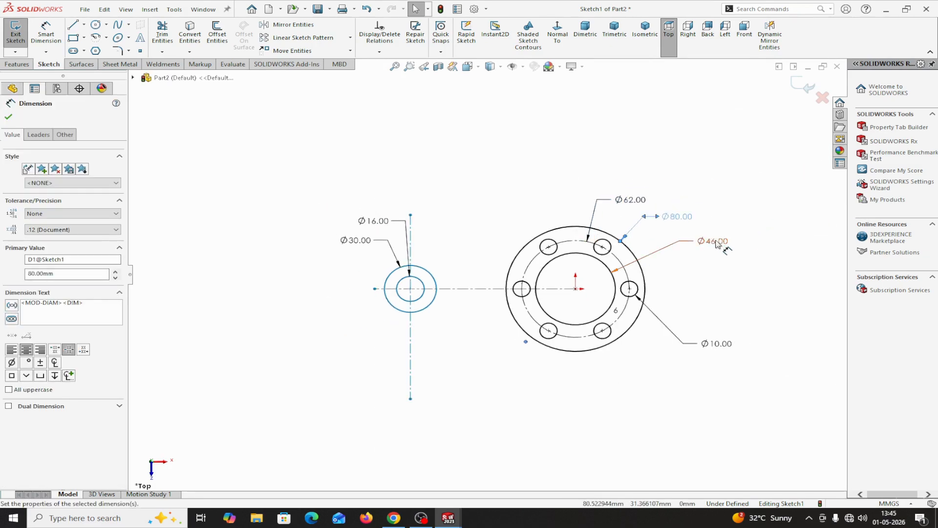
pyautogui.moveTo(689, 253); pyautogui.dragTo(685, 252)
pyautogui.moveTo(721, 347); pyautogui.dragTo(709, 288)
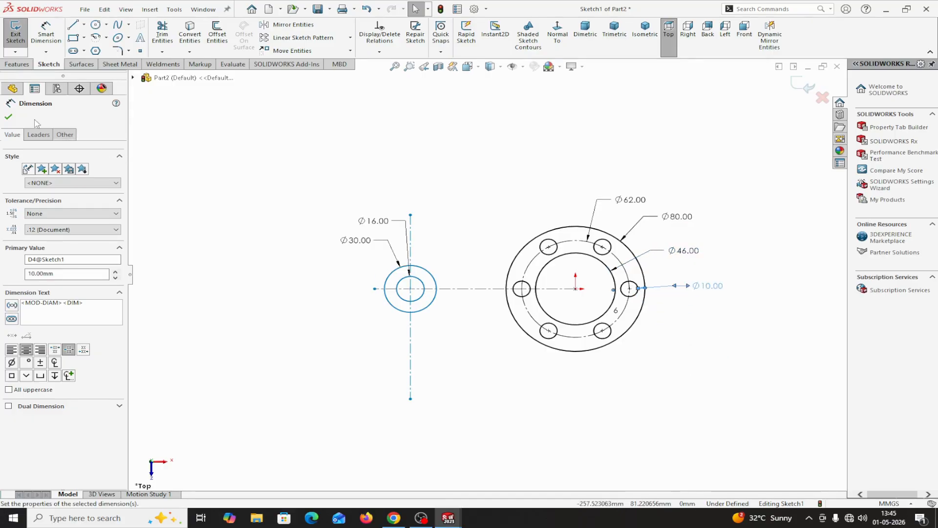
pyautogui.click(8, 116)
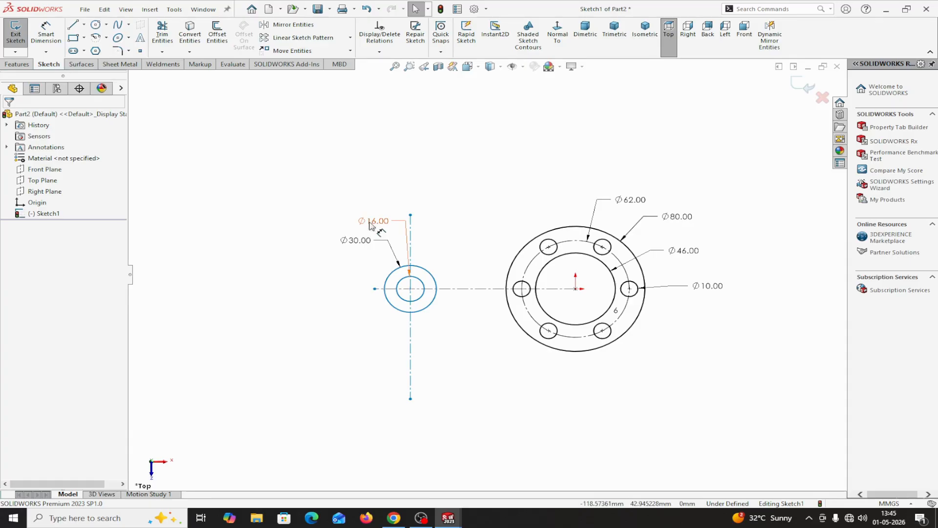
# Move the 16 mm diameter dimension farther out to the upper left of the boss circles.
pyautogui.moveTo(370, 224); pyautogui.dragTo(233, 213)
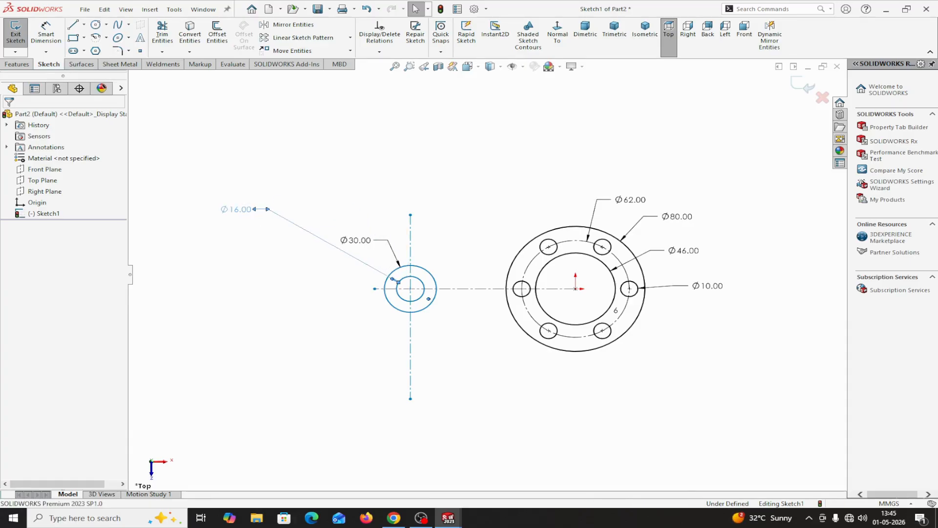
pyautogui.click(244, 300)
pyautogui.press('f')
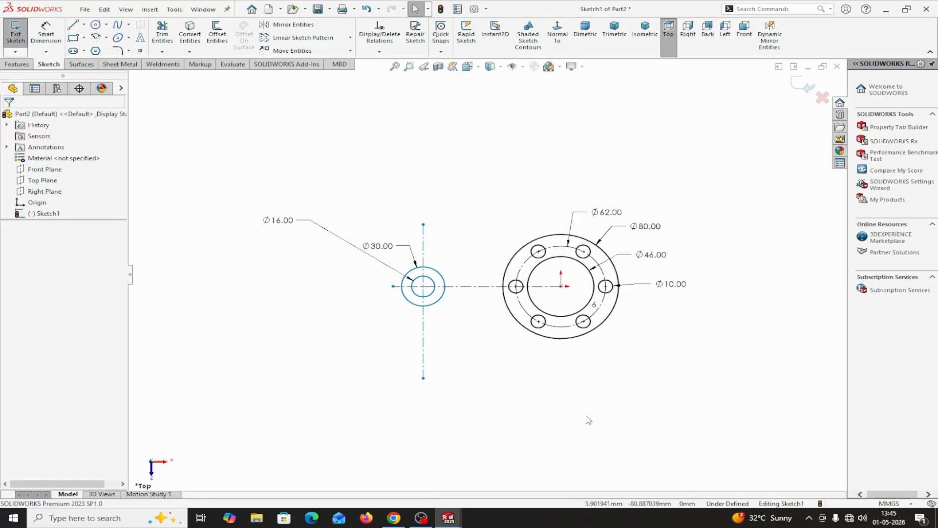
# Dimension the horizontal distance between the boss centre and the origin as 46 mm.
pyautogui.click(47, 37)
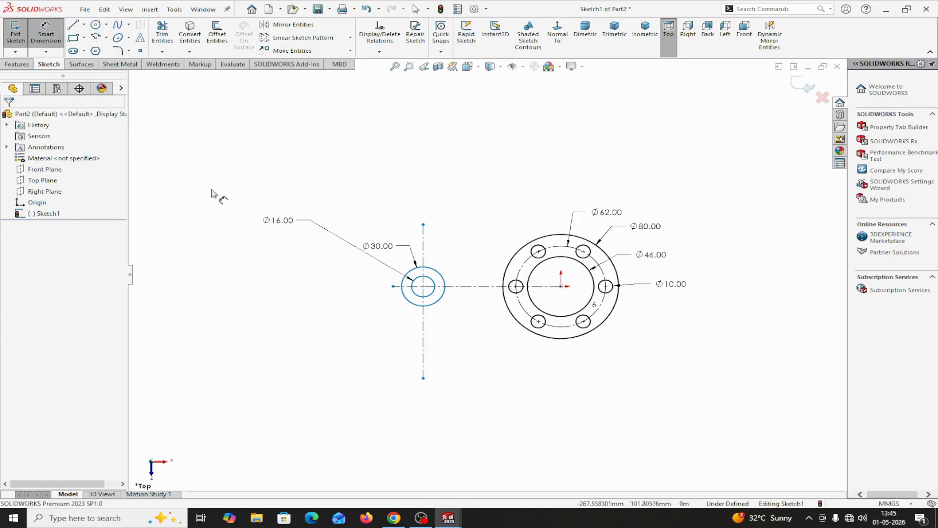
pyautogui.click(423, 287)
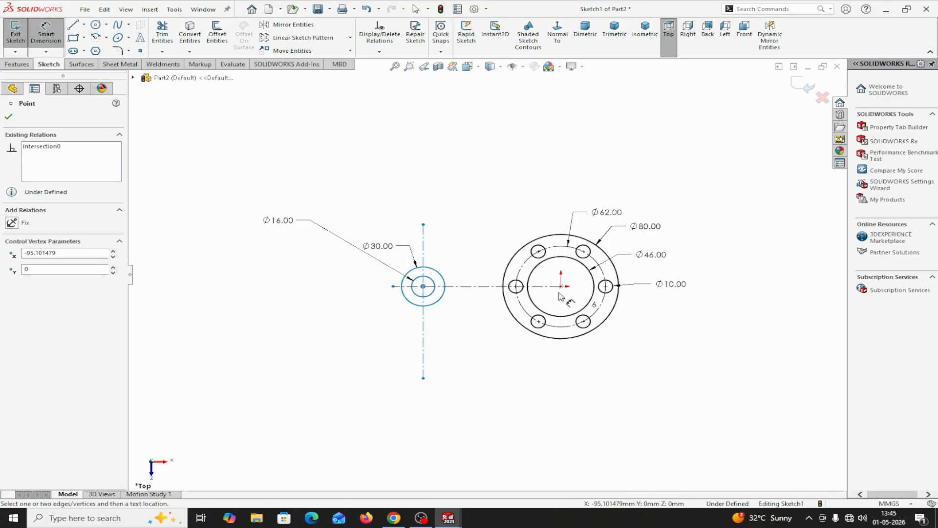
pyautogui.click(561, 287)
pyautogui.click(494, 425)
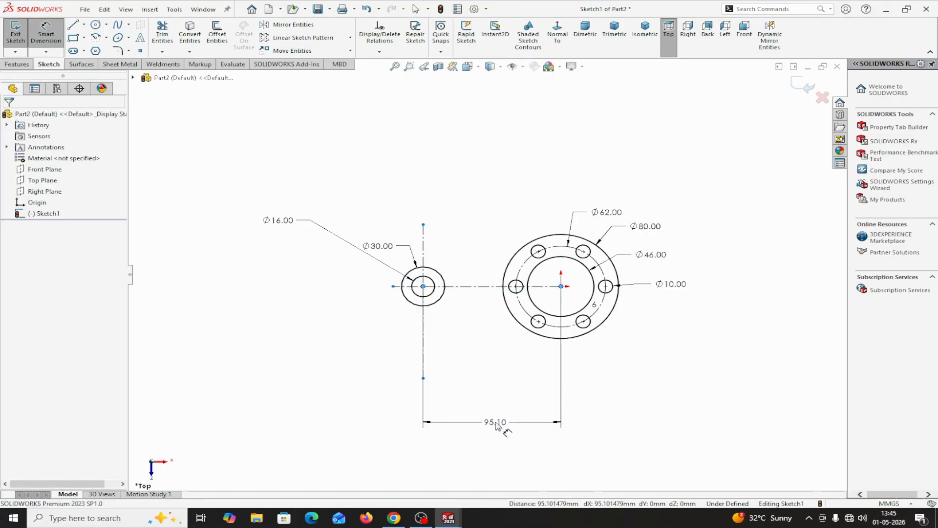
pyautogui.write('46')
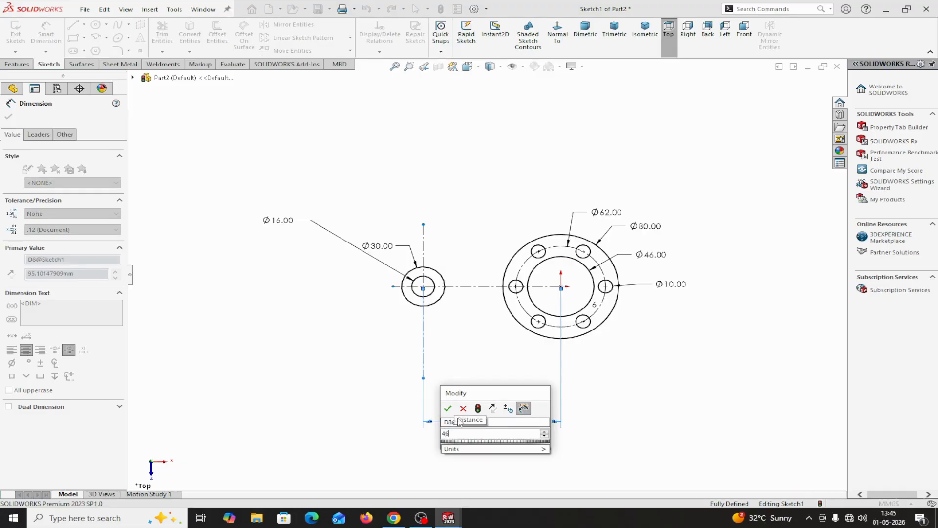
pyautogui.click(447, 409)
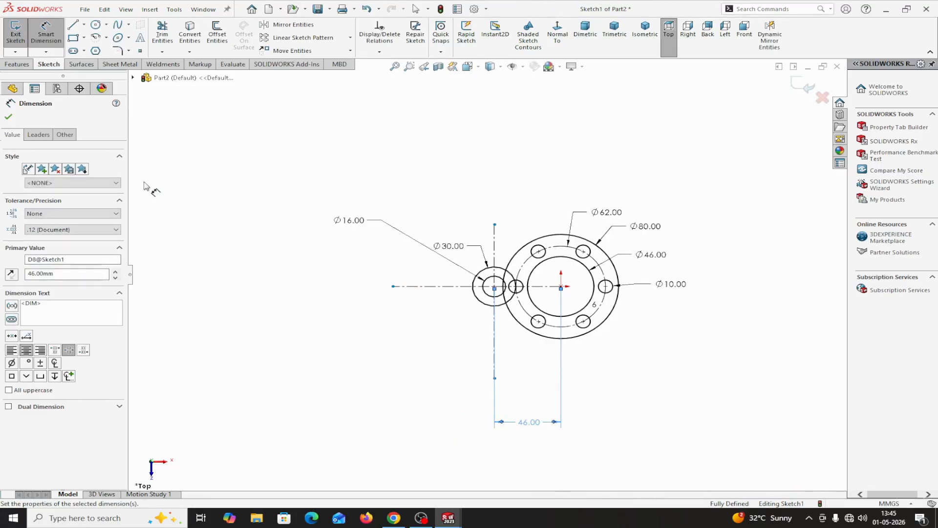
pyautogui.click(8, 117)
# Trim away the parts of the 80 mm flange circle that lie inside the 30 mm boss circle, using Trim to closest.
pyautogui.scroll(-5, 561, 306)
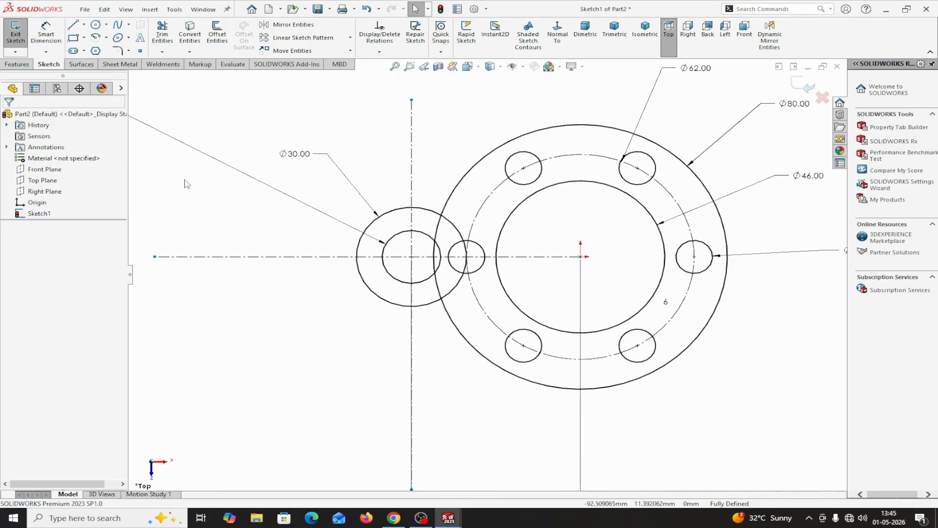
pyautogui.click(162, 37)
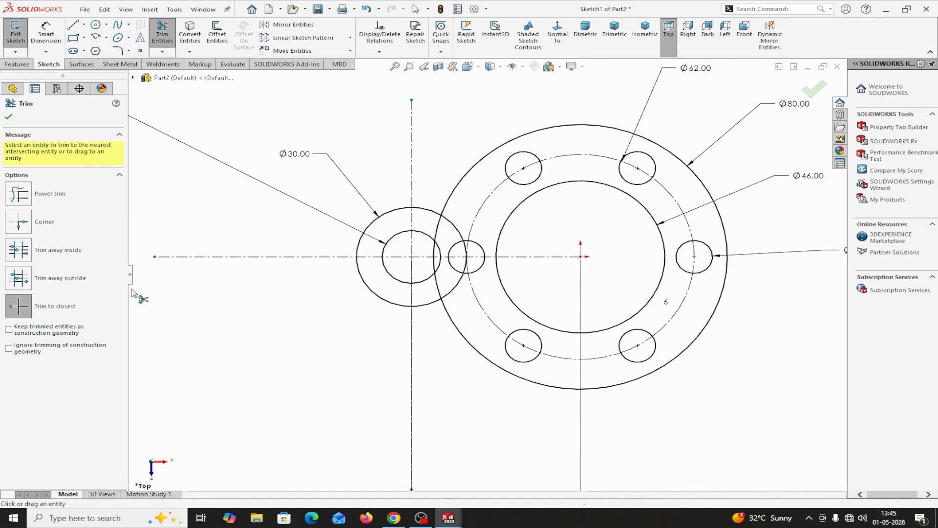
pyautogui.click(438, 226)
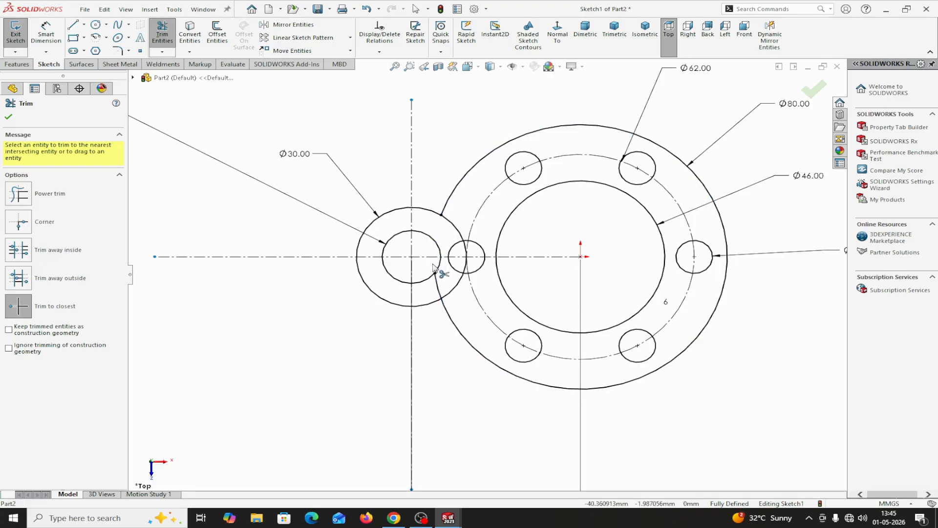
pyautogui.click(438, 286)
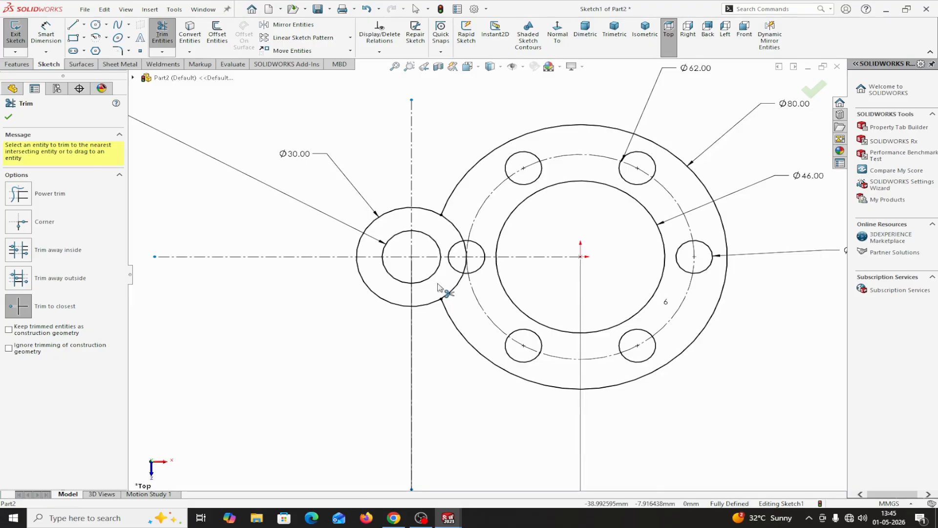
# Trim away the 30 mm boss circle's arc inside the flange, including the pieces crossing the adjacent 10 mm hole.
pyautogui.click(454, 229)
pyautogui.click(453, 289)
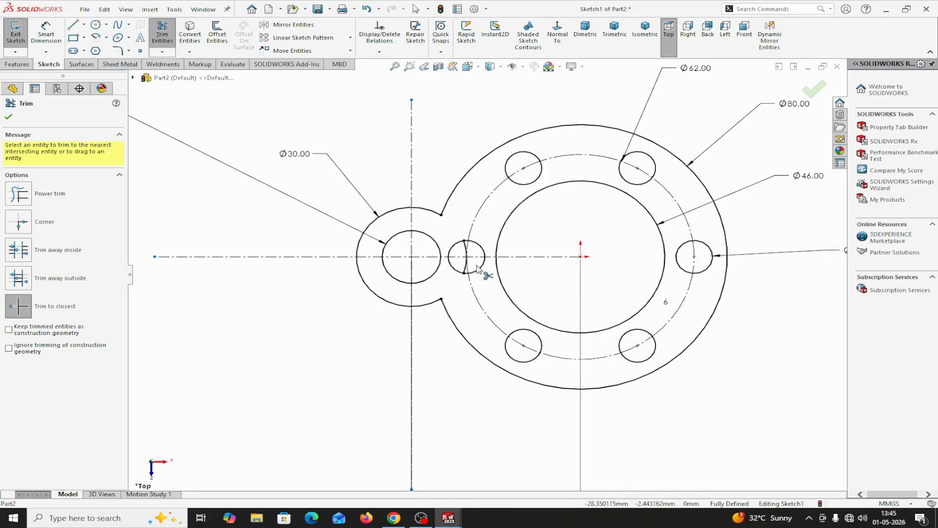
pyautogui.scroll(-3, 477, 268)
pyautogui.click(455, 228)
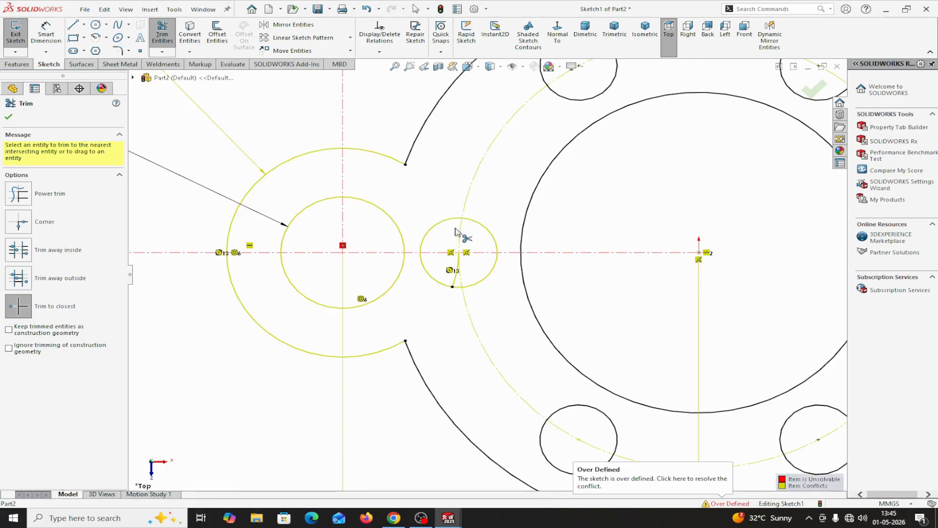
pyautogui.click(455, 285)
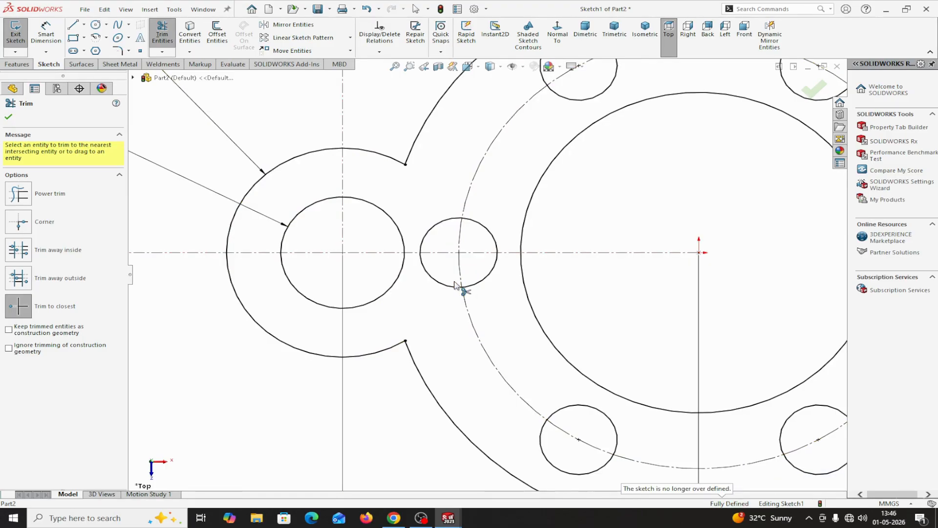
pyautogui.click(9, 117)
# Check the boss-to-flange transition in the SOLIDWORKS SKETCH EXERCISE-2 reference sketch and return to the Part2 sketch.
pyautogui.scroll(3, 485, 274)
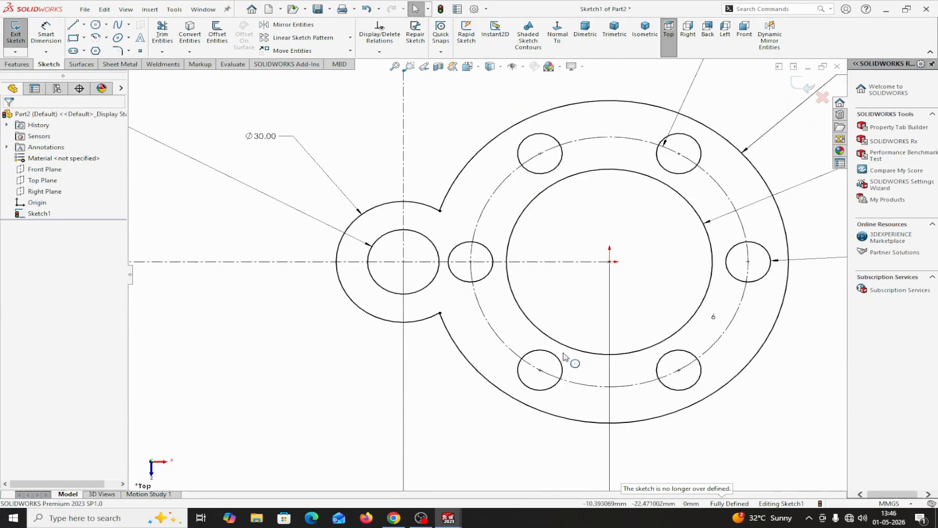
pyautogui.scroll(3, 564, 356)
pyautogui.scroll(-3, 533, 254)
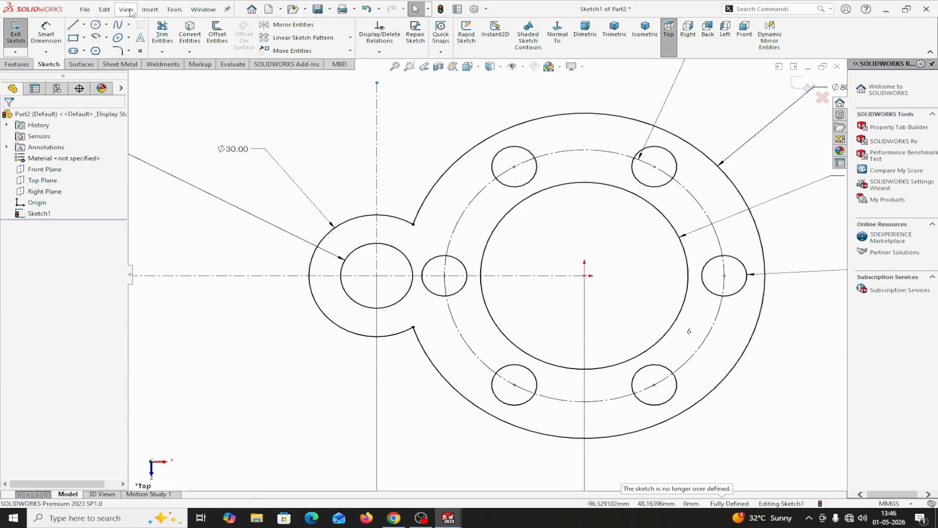
pyautogui.click(203, 9)
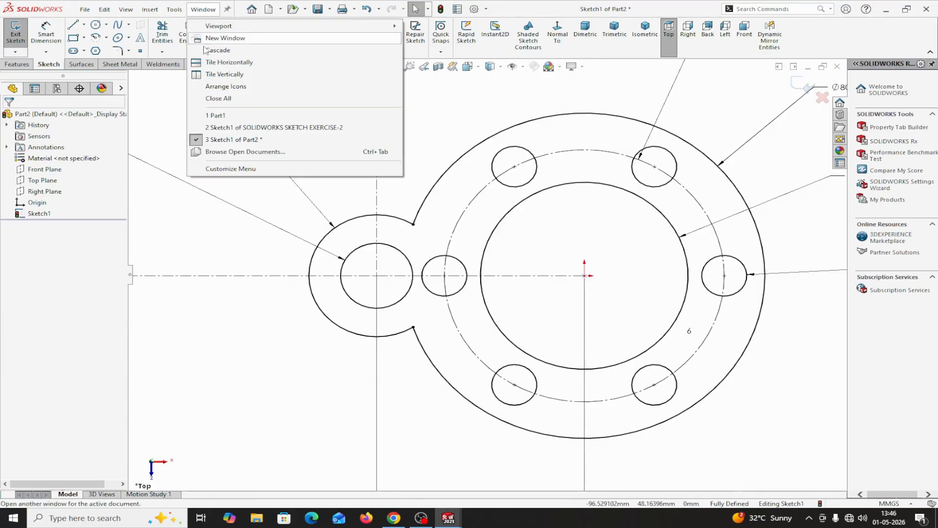
pyautogui.click(254, 127)
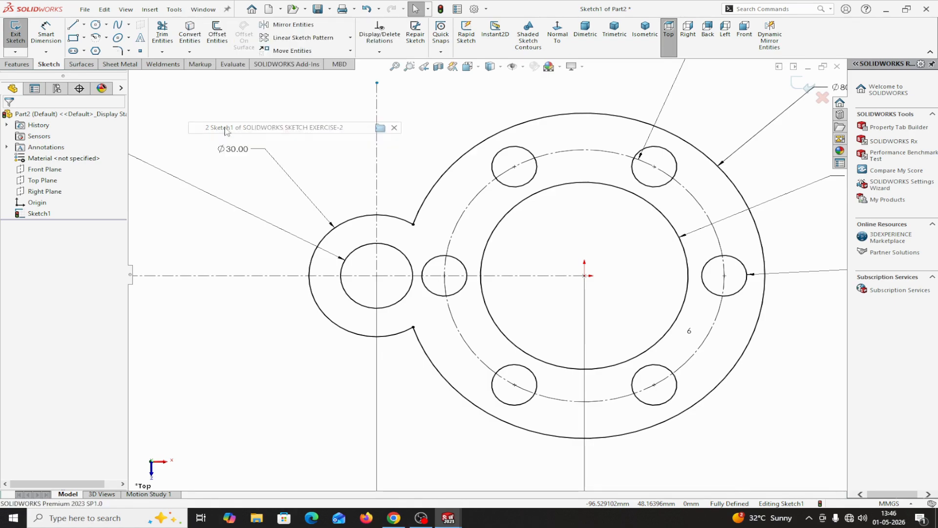
pyautogui.scroll(-4, 302, 218)
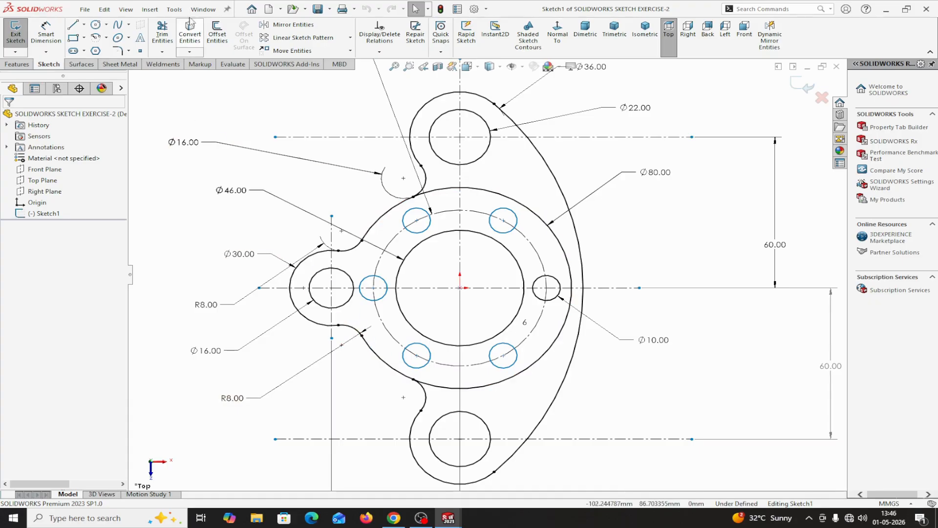
pyautogui.click(202, 10)
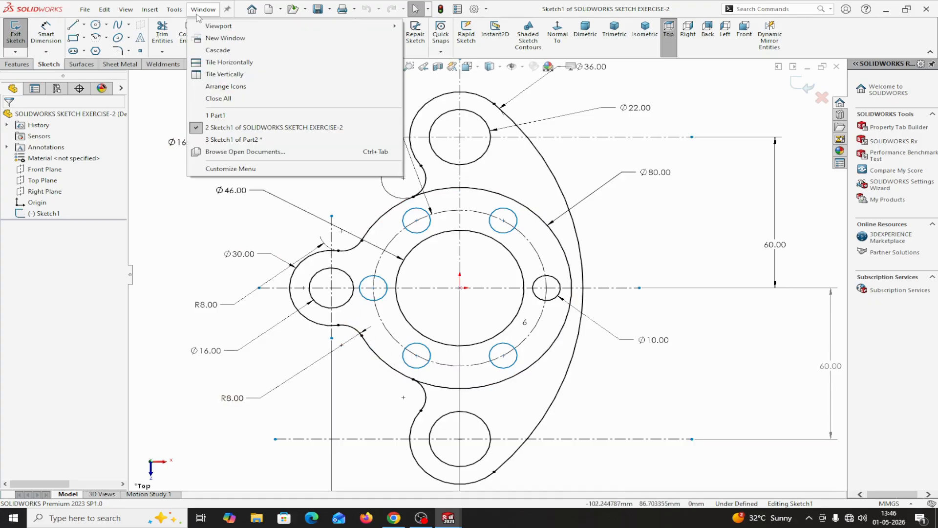
pyautogui.click(221, 141)
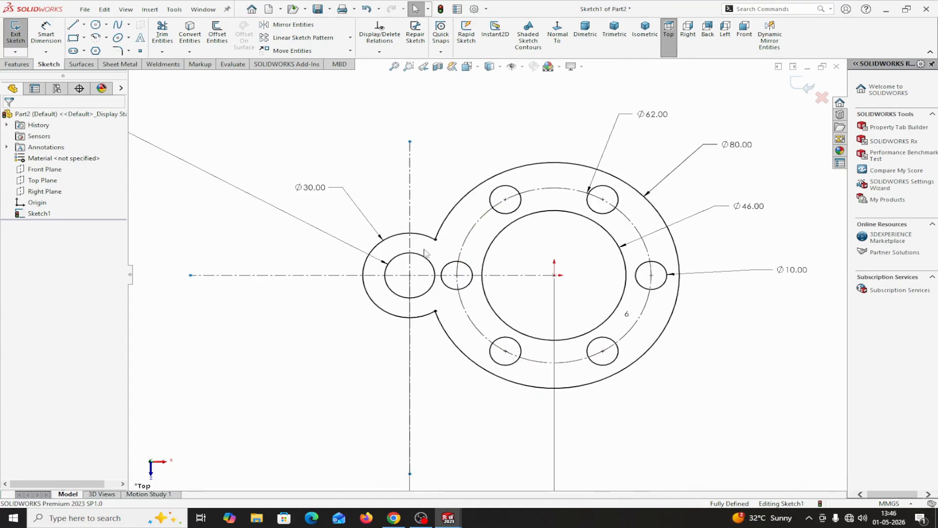
# Fillet both junctions between the 30 mm boss arc and the 80 mm flange arc with an 8 mm radius.
pyautogui.click(129, 51)
pyautogui.click(142, 71)
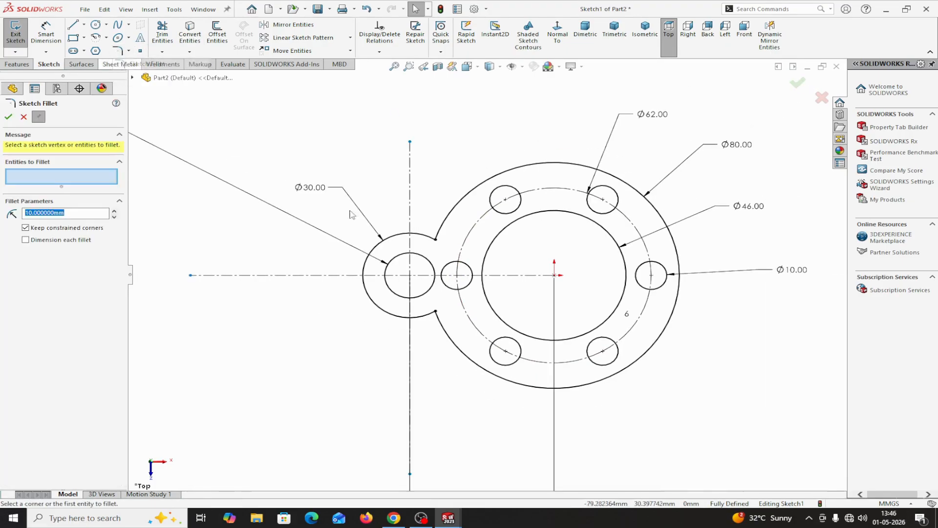
pyautogui.click(432, 236)
pyautogui.click(441, 230)
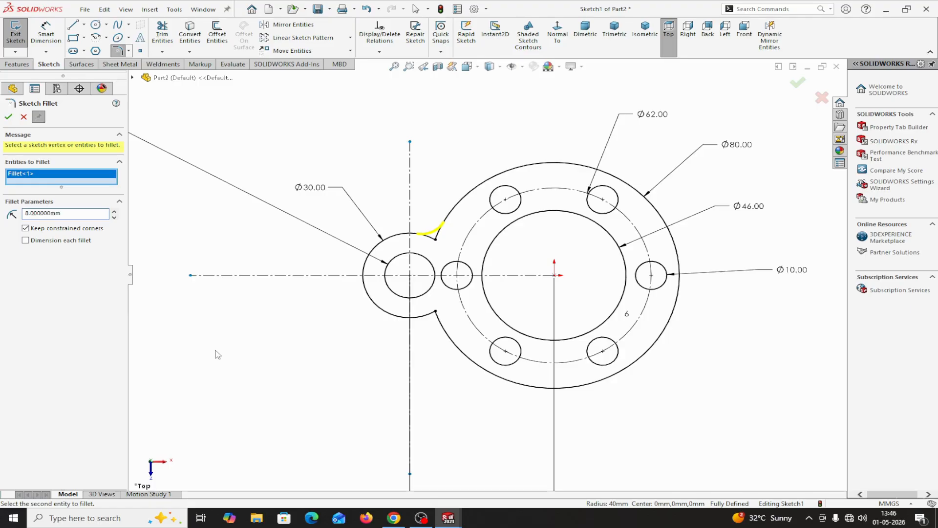
pyautogui.click(424, 321)
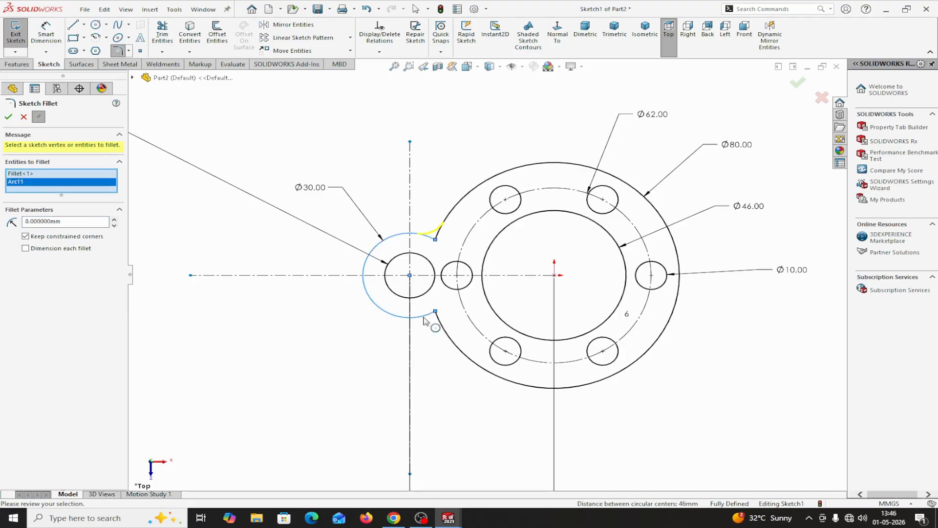
pyautogui.click(443, 334)
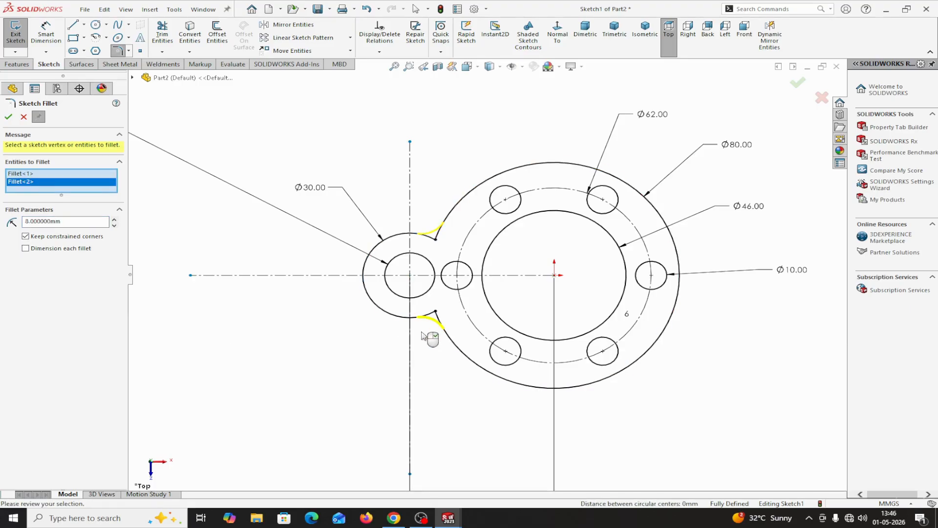
pyautogui.click(9, 117)
pyautogui.click(27, 119)
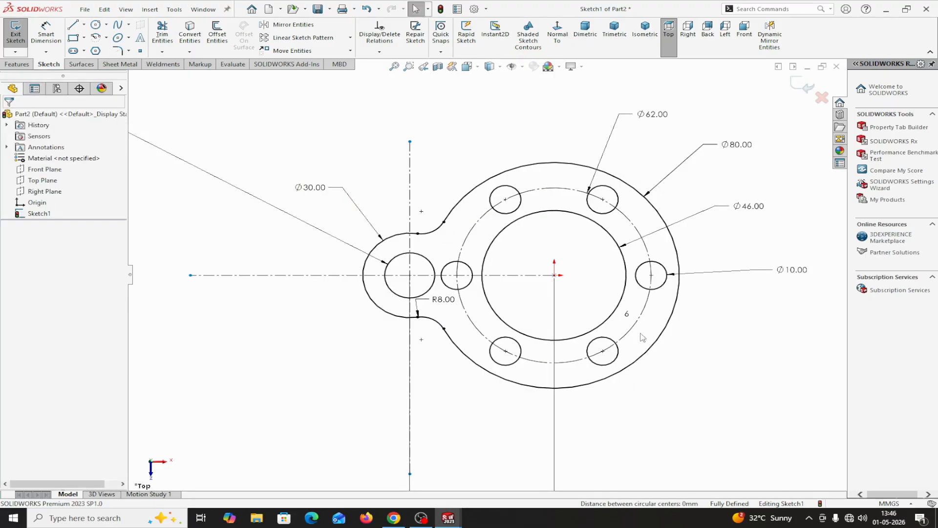
# Examine the remaining bosses, outer arc and dimensions in the SOLIDWORKS SKETCH EXERCISE-2 reference sketch, and return to the Part2 sketch.
pyautogui.scroll(-1, 602, 254)
pyautogui.scroll(3, 600, 254)
pyautogui.scroll(-2, 483, 239)
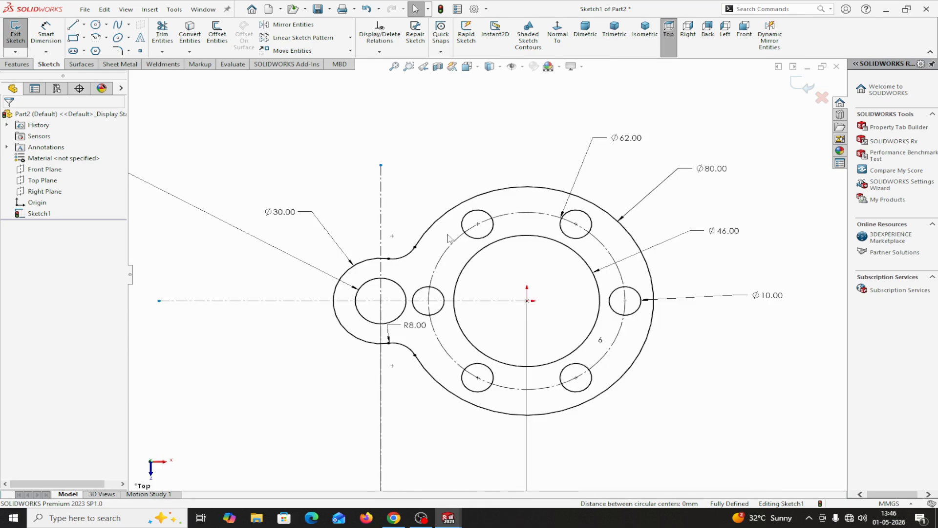
pyautogui.click(203, 9)
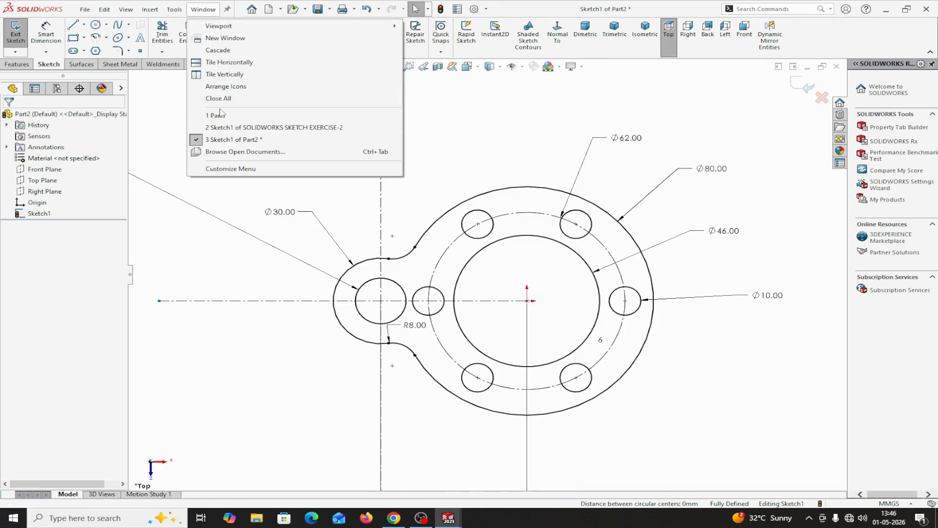
pyautogui.click(223, 128)
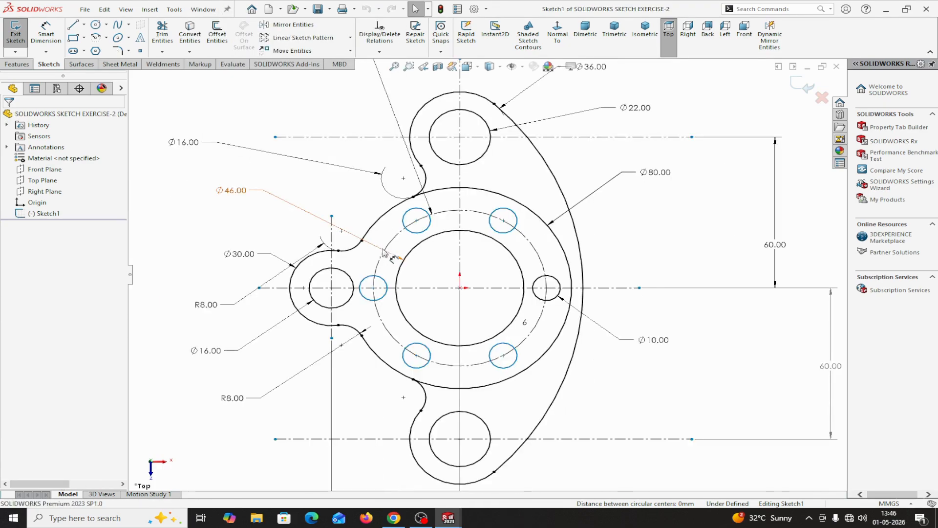
pyautogui.scroll(-1, 449, 163)
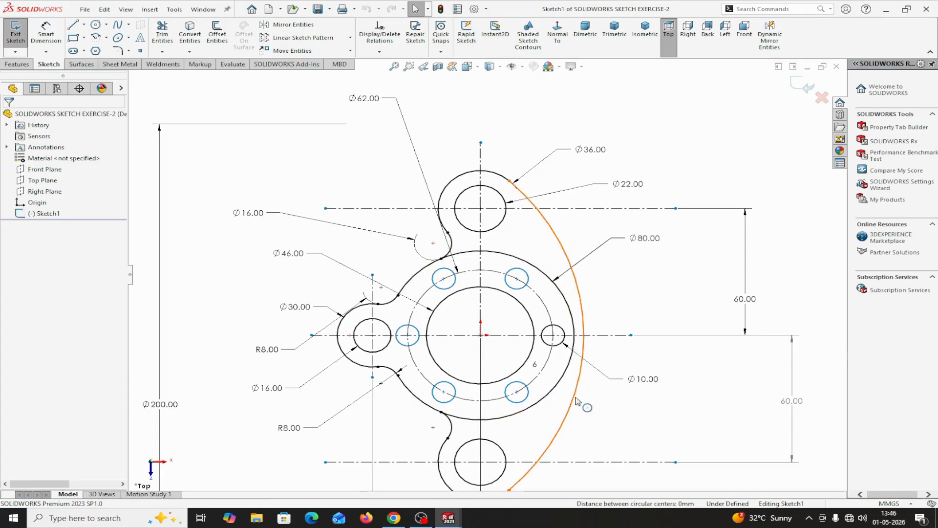
pyautogui.press('f')
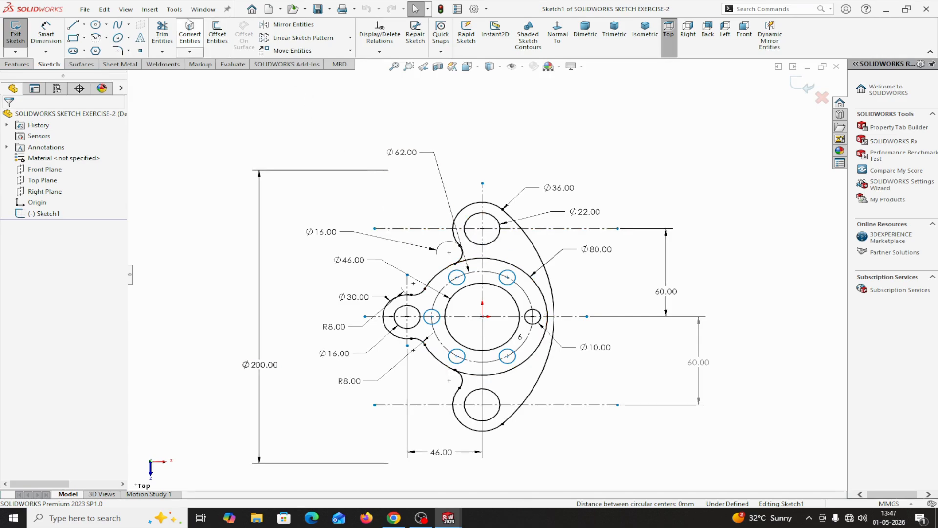
pyautogui.click(202, 10)
pyautogui.click(234, 139)
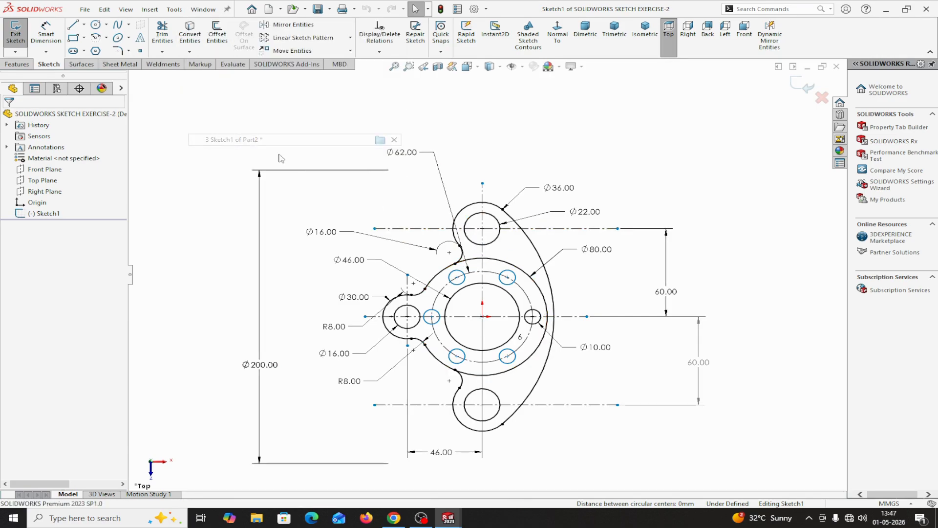
pyautogui.scroll(3, 477, 296)
pyautogui.scroll(-2, 479, 293)
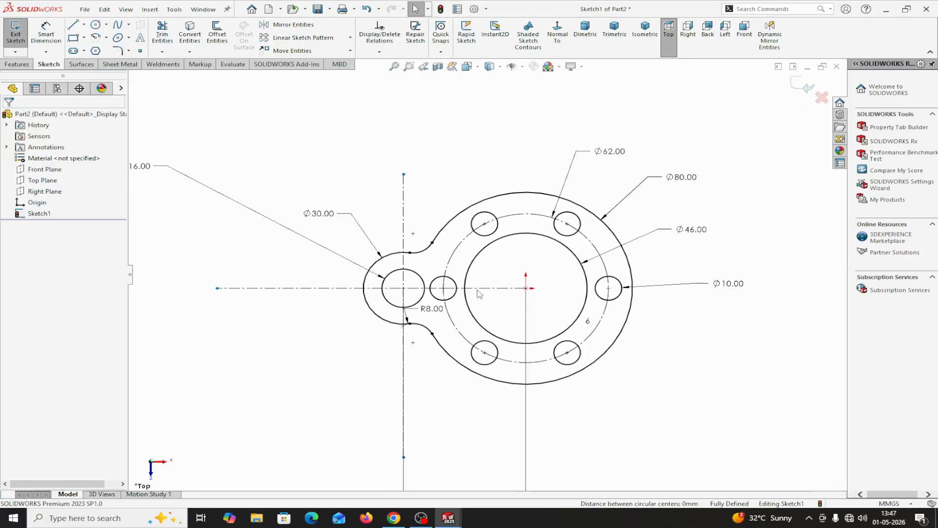
# Draw a vertical centerline about 149 mm long through the origin, extending above and below the 80 mm flange.
pyautogui.click(84, 25)
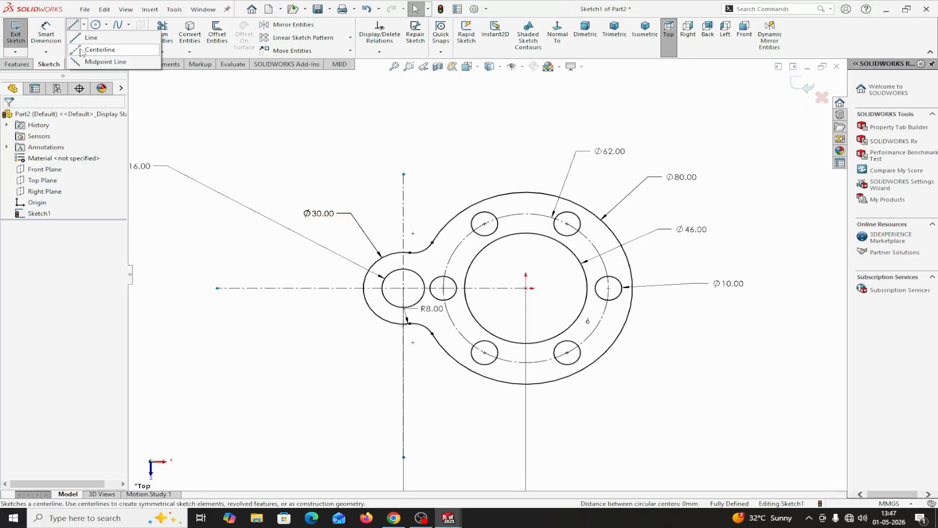
pyautogui.click(93, 48)
pyautogui.scroll(-1, 548, 337)
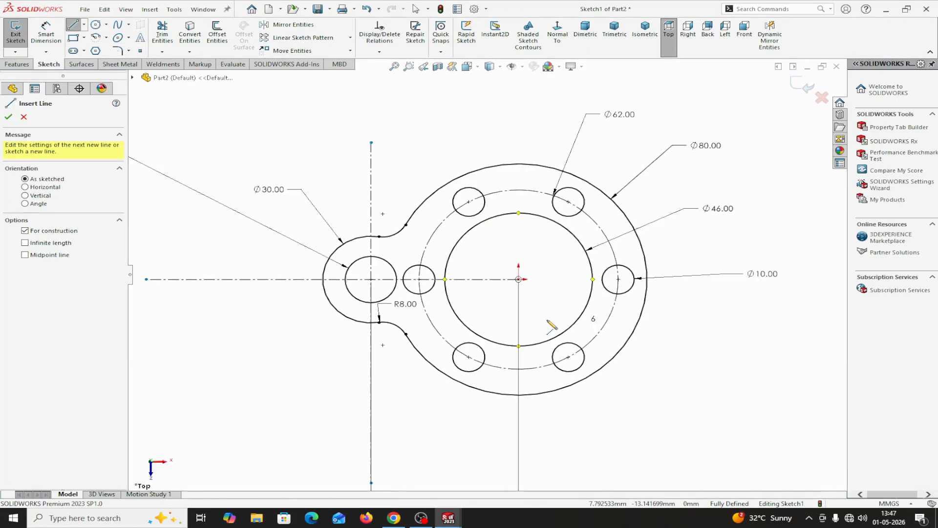
pyautogui.scroll(3, 518, 337)
pyautogui.scroll(-2, 472, 348)
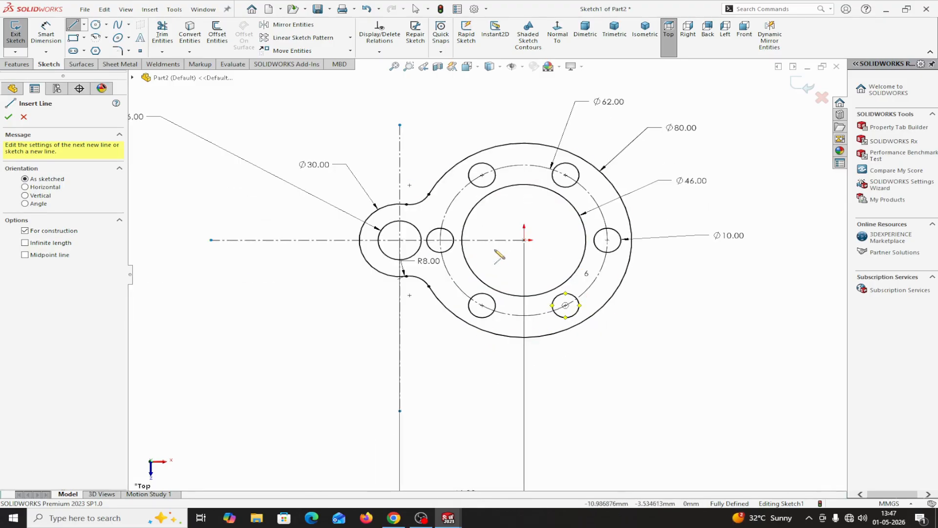
pyautogui.click(525, 240)
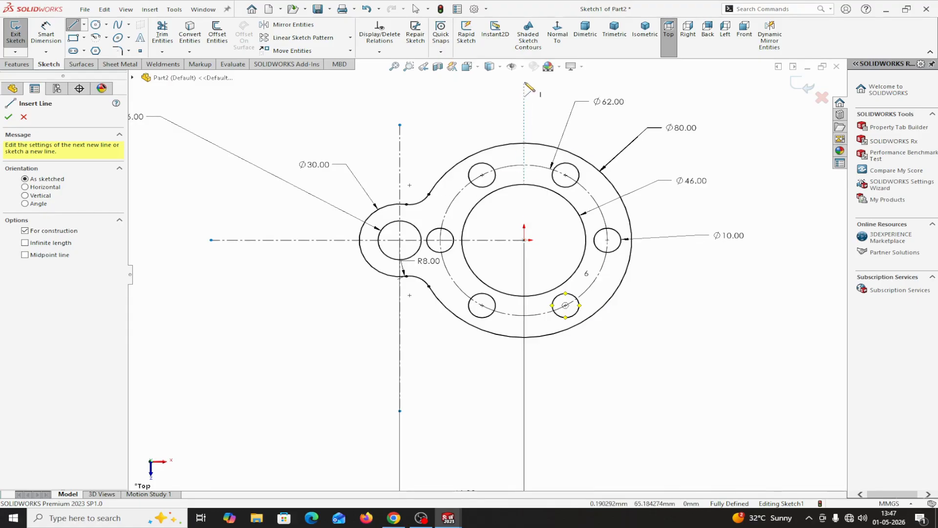
pyautogui.click(525, 86)
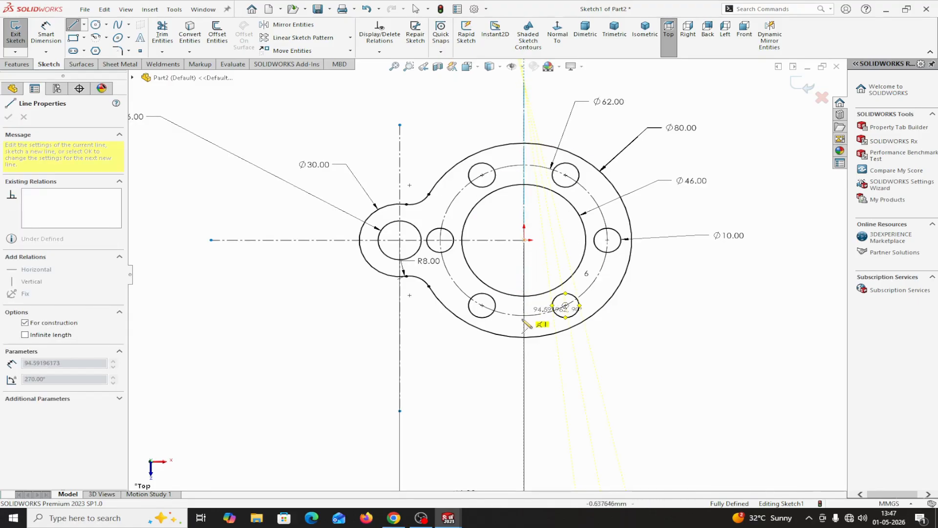
pyautogui.click(524, 445)
pyautogui.rightClick(525, 445)
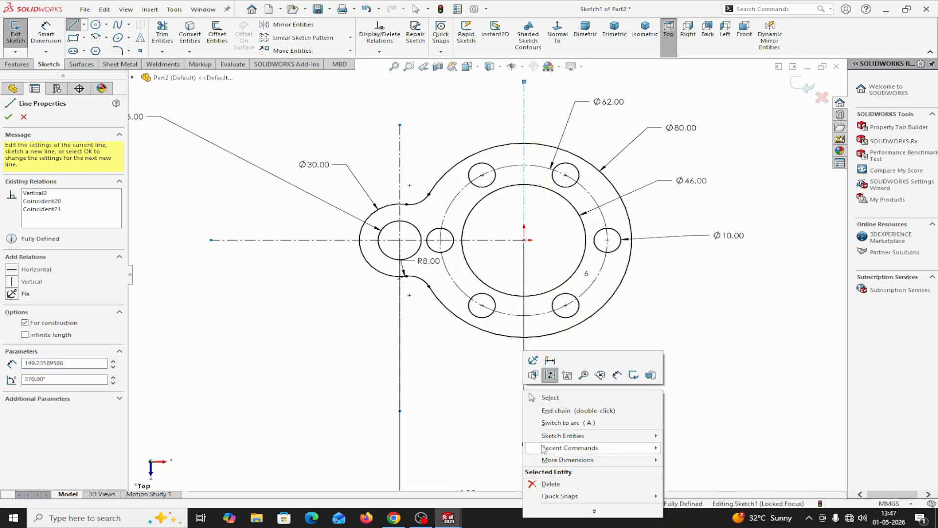
pyautogui.click(550, 397)
# Draw a horizontal centerline about 148 mm long above the flange, crossing the vertical centerline about 56 mm above the origin.
pyautogui.scroll(1, 556, 255)
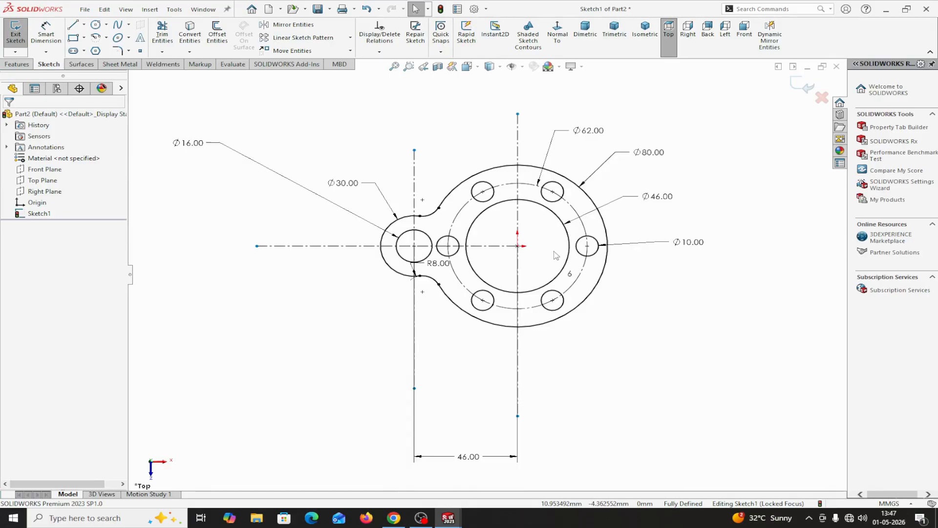
pyautogui.click(83, 25)
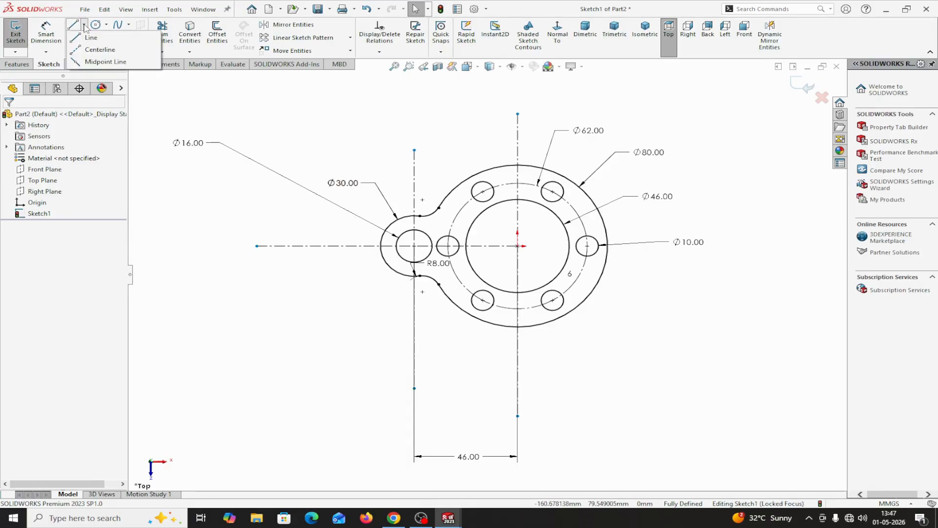
pyautogui.click(81, 51)
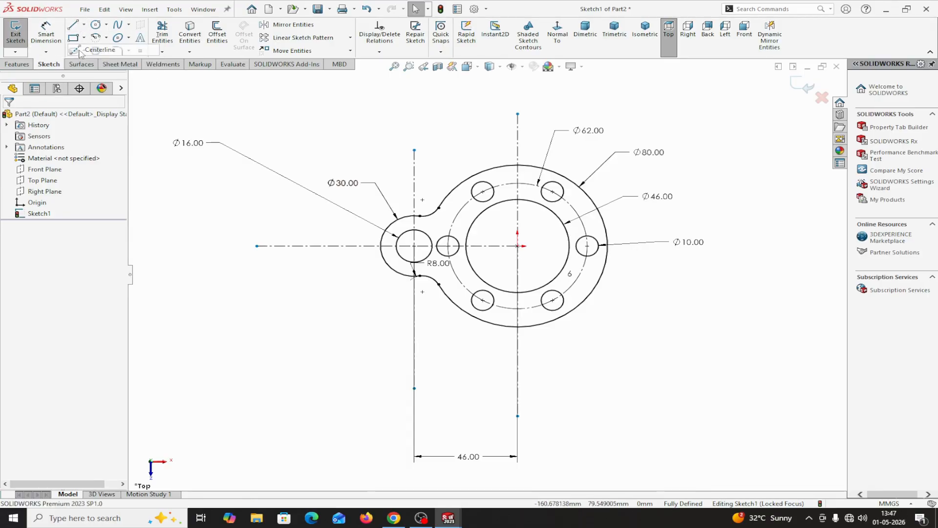
pyautogui.click(359, 131)
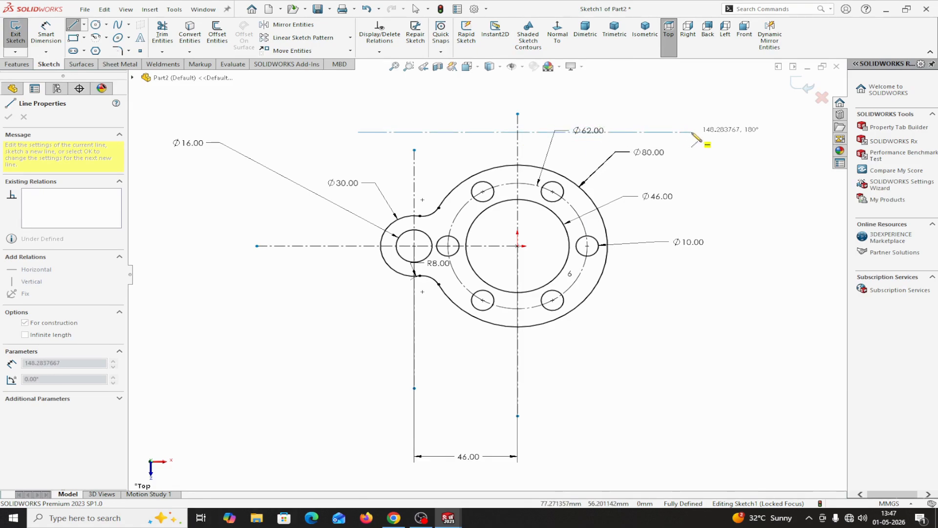
pyautogui.click(692, 132)
pyautogui.rightClick(692, 132)
pyautogui.click(718, 141)
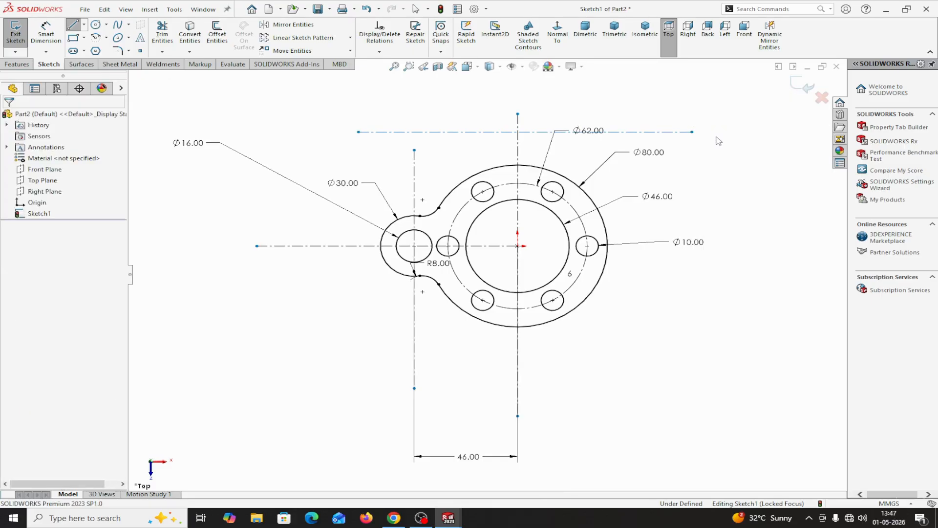
pyautogui.click(518, 156)
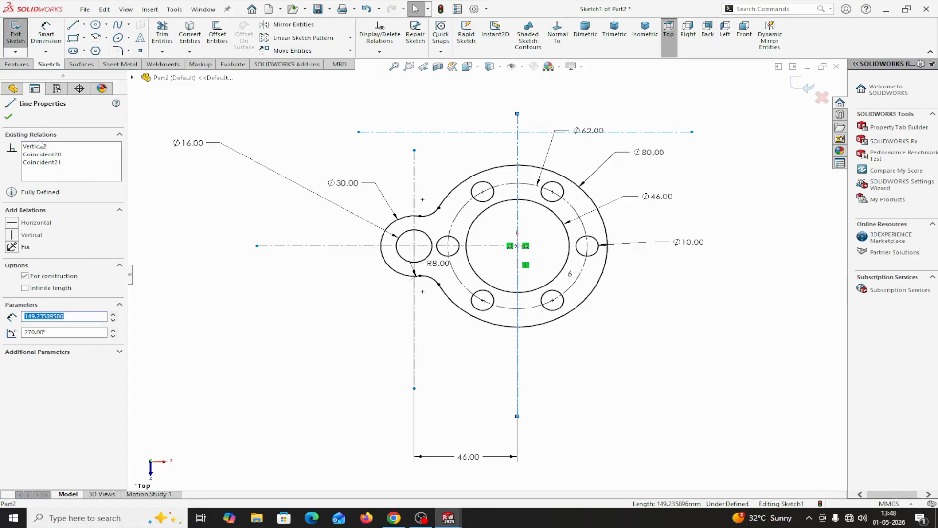
pyautogui.click(9, 117)
# Move the 62 mm bolt-circle dimension text away from the horizontal centerline, to the right of the flange.
pyautogui.scroll(2, 494, 230)
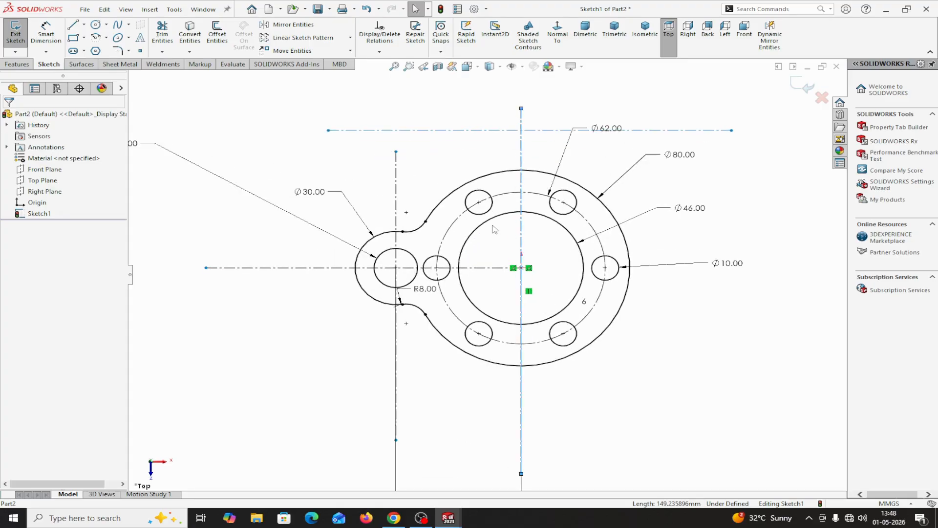
pyautogui.scroll(-3, 494, 228)
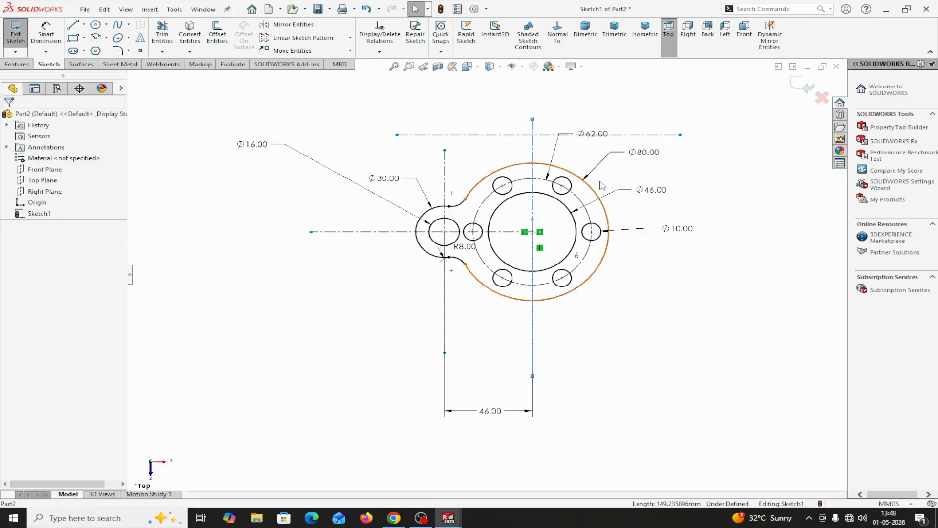
pyautogui.moveTo(604, 136); pyautogui.dragTo(696, 161)
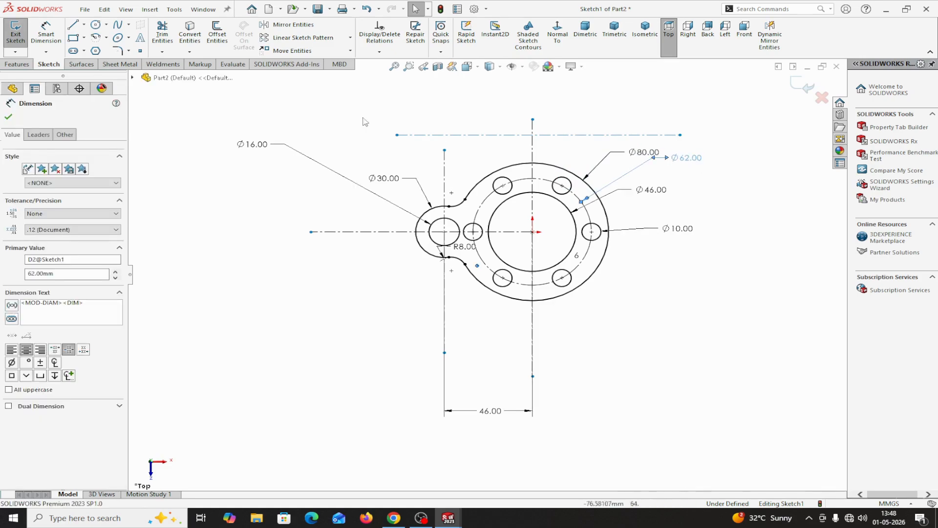
pyautogui.press('Escape')
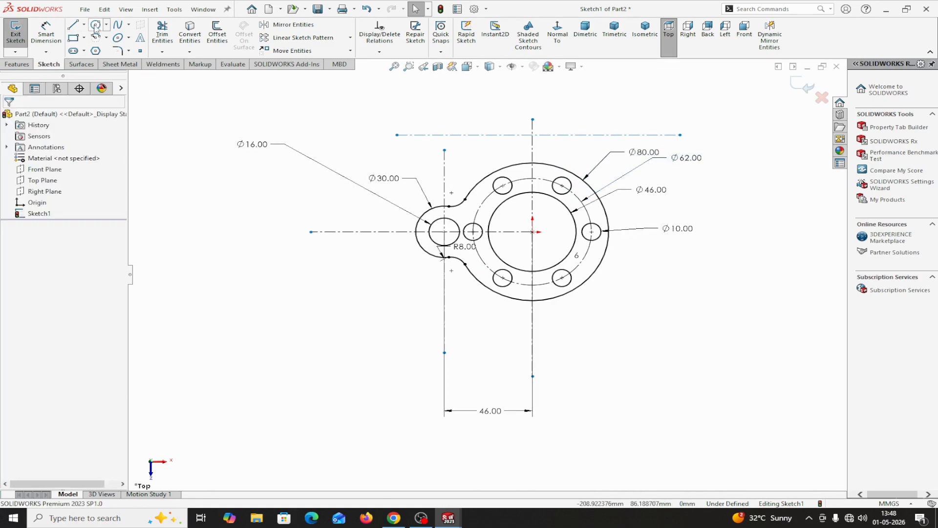
# Sketch two circles of about 6.6 mm and 11.2 mm radius centred where the upper horizontal and vertical centerlines cross.
pyautogui.click(96, 25)
pyautogui.scroll(-2, 535, 129)
pyautogui.scroll(-2, 541, 188)
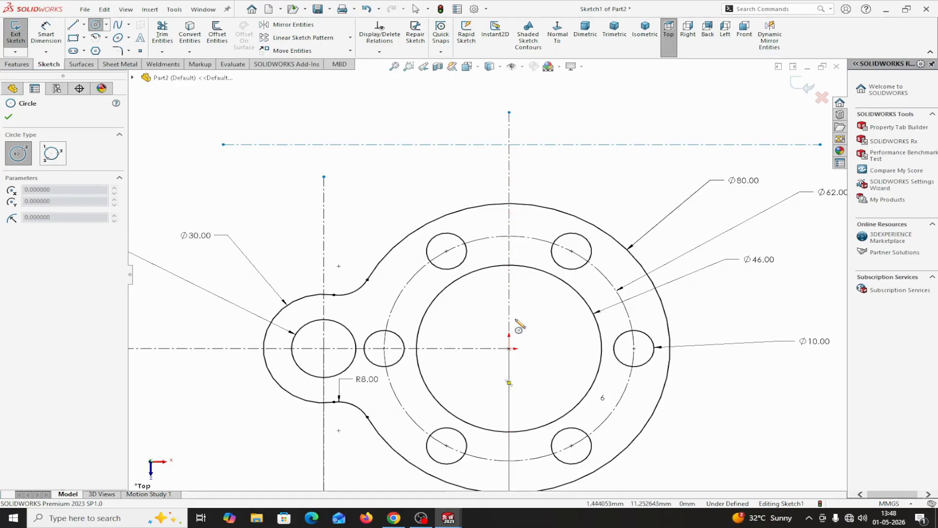
pyautogui.click(509, 144)
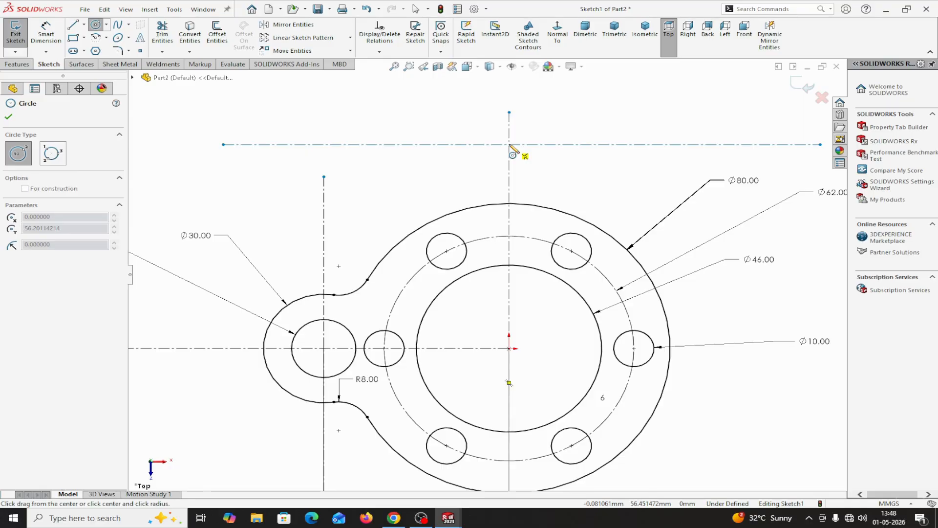
pyautogui.click(536, 143)
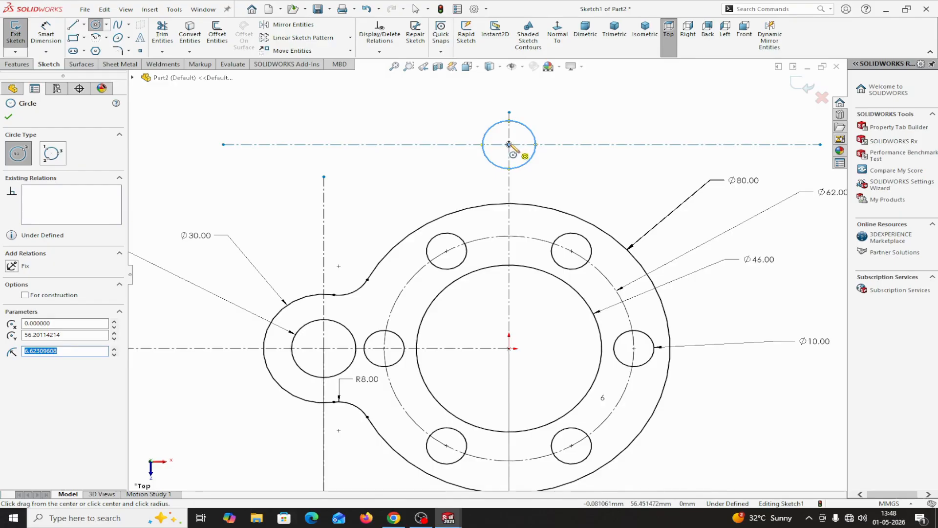
pyautogui.click(509, 144)
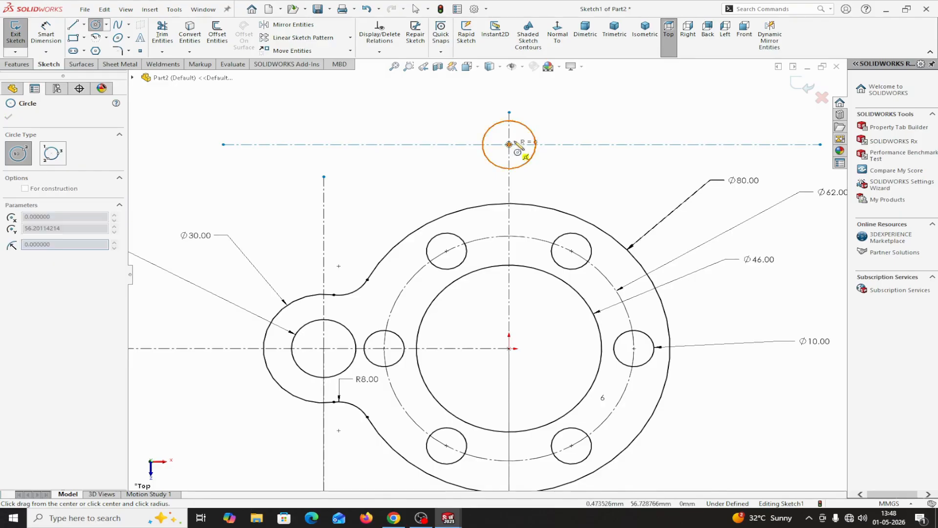
pyautogui.click(543, 119)
pyautogui.rightClick(543, 118)
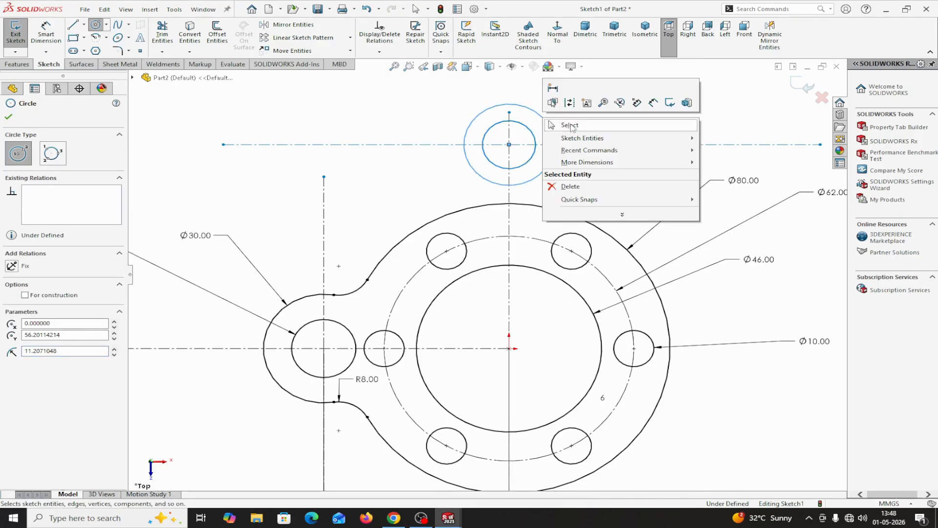
pyautogui.click(567, 124)
# Add a Concentric relation between the two circles above the flange.
pyautogui.click(536, 139)
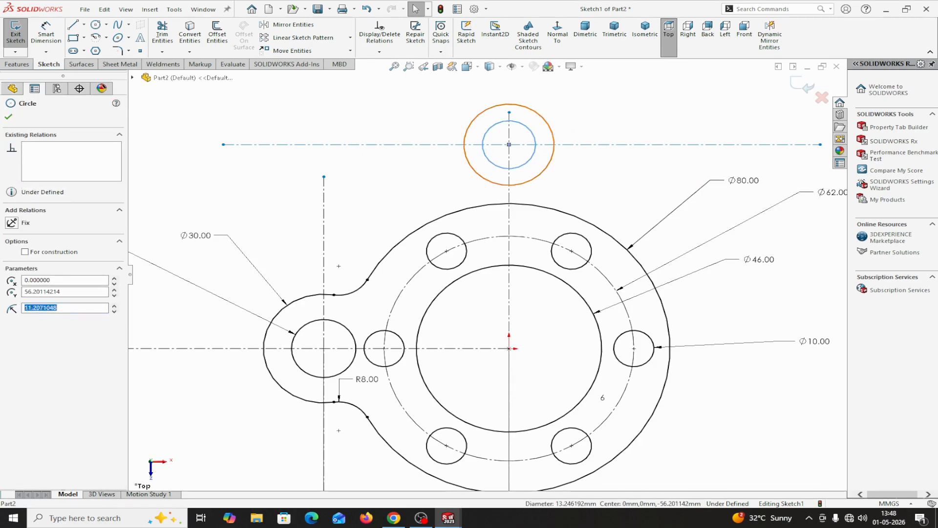
pyautogui.keyDown('ctrl'); pyautogui.click(550, 125); pyautogui.keyUp('ctrl')
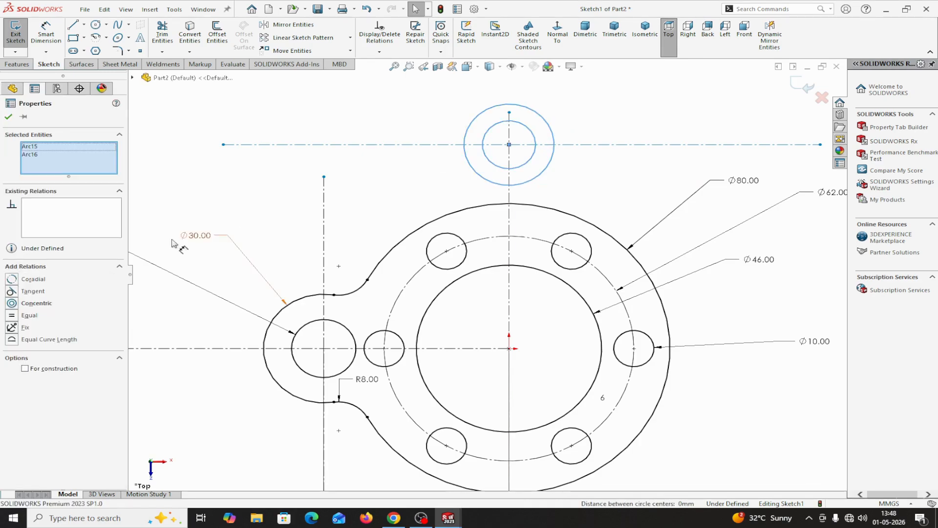
pyautogui.click(11, 306)
pyautogui.click(8, 118)
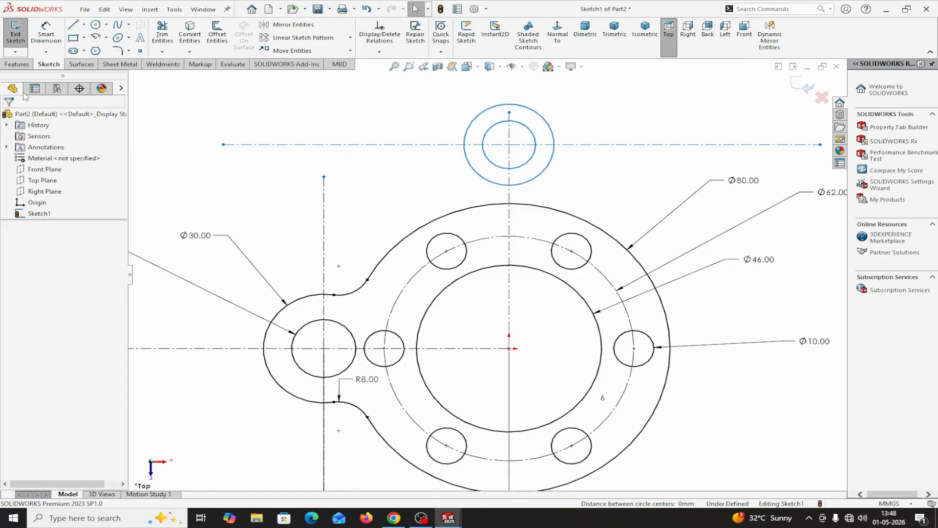
# Dimension the upper boss circles, setting the outer diameter to 36 mm and the inner diameter to 22 mm.
pyautogui.click(45, 34)
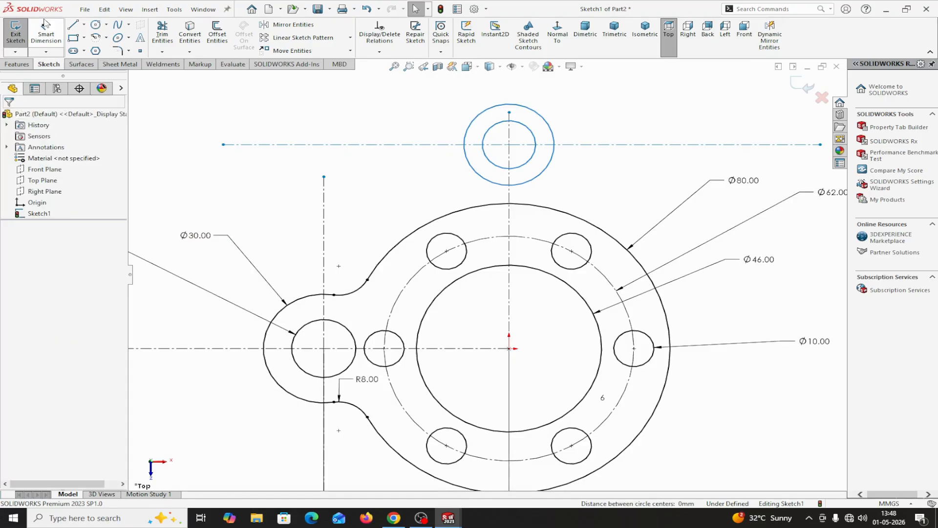
pyautogui.click(552, 129)
pyautogui.click(622, 94)
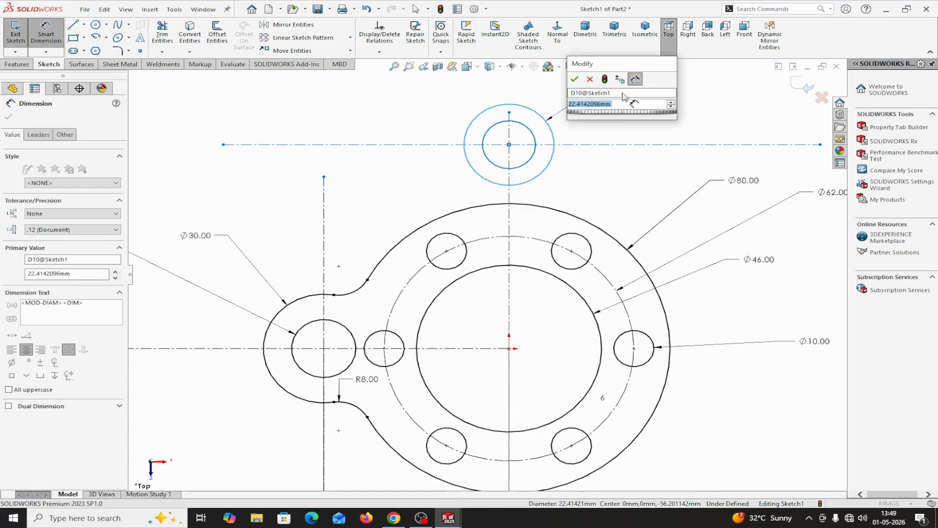
pyautogui.write('36')
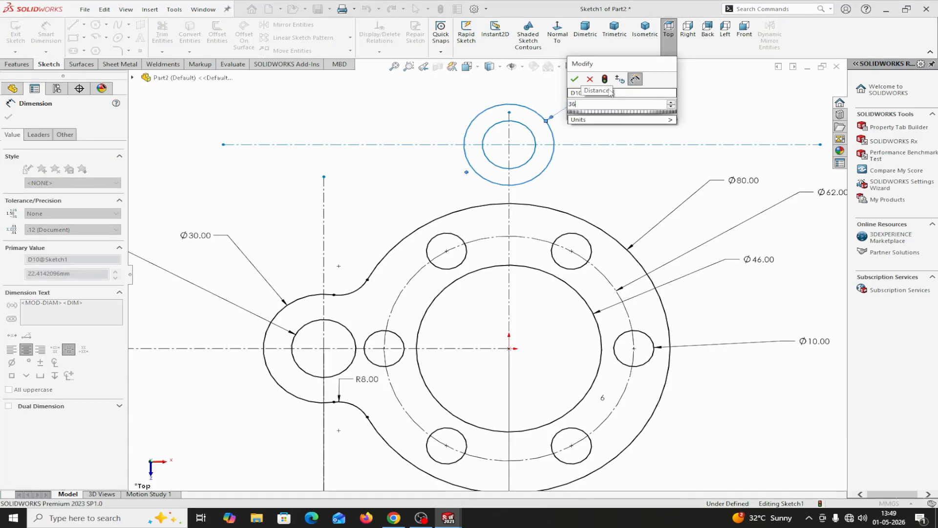
pyautogui.click(574, 79)
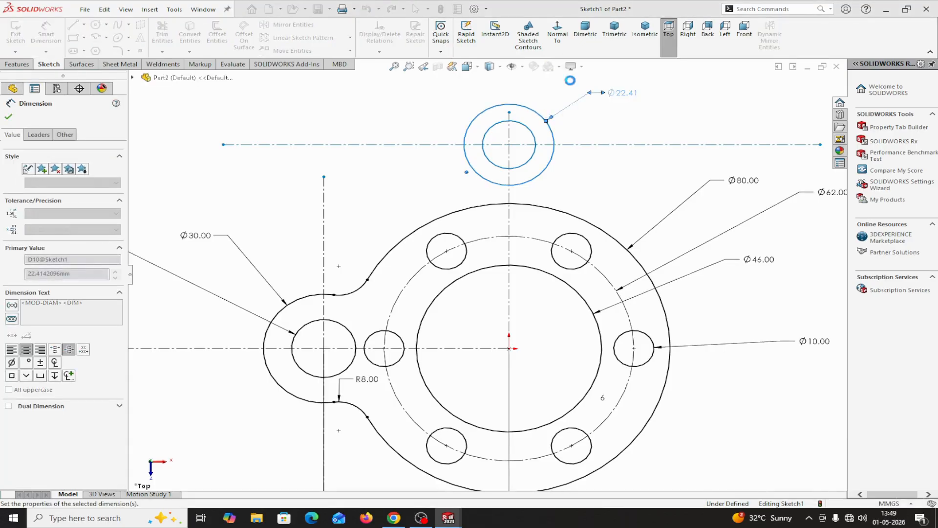
pyautogui.click(530, 128)
pyautogui.click(641, 120)
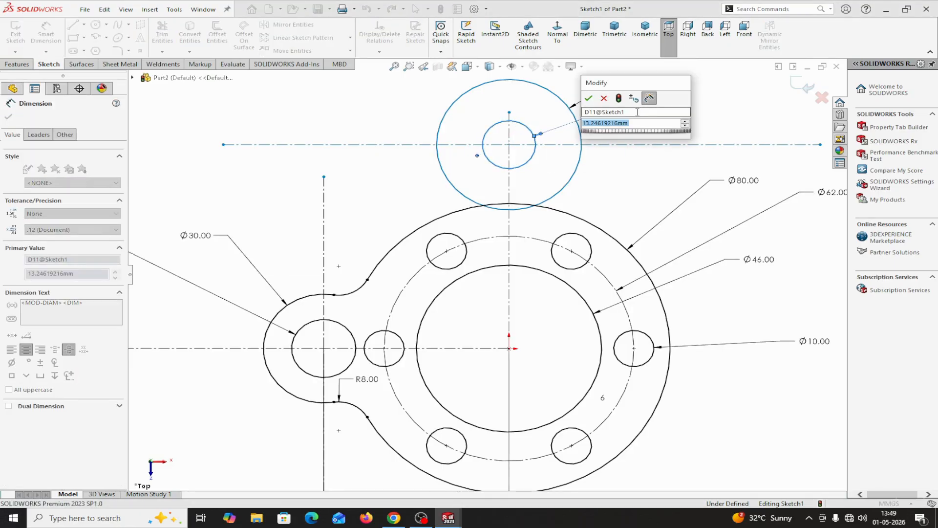
pyautogui.write('22')
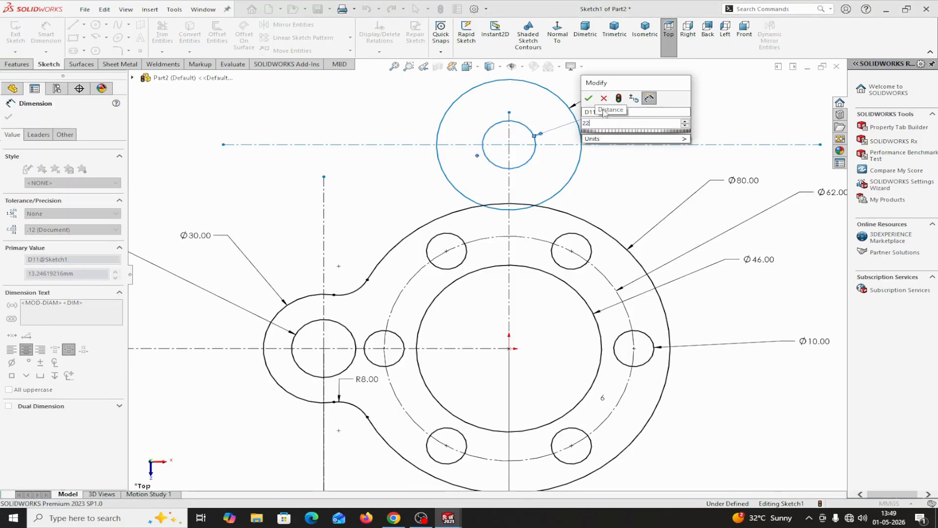
pyautogui.press('Return')
pyautogui.scroll(2, 577, 183)
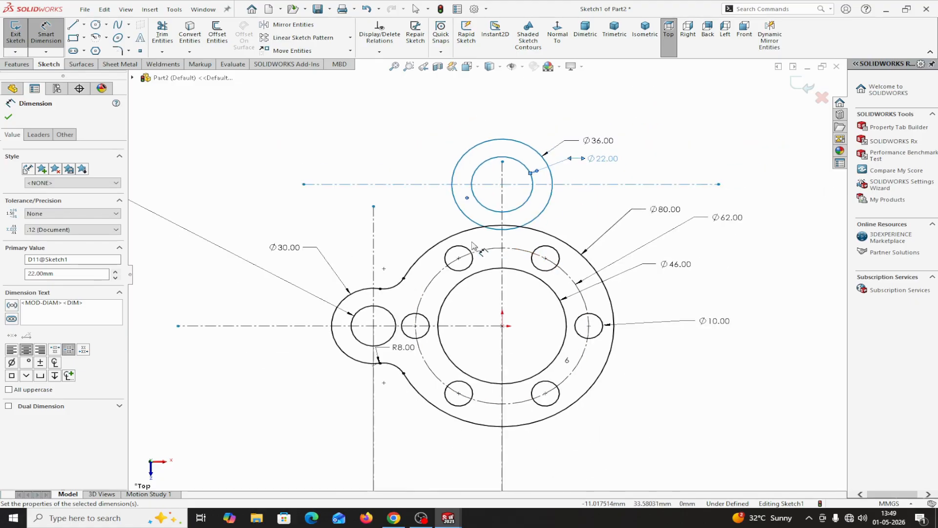
pyautogui.scroll(-3, 472, 246)
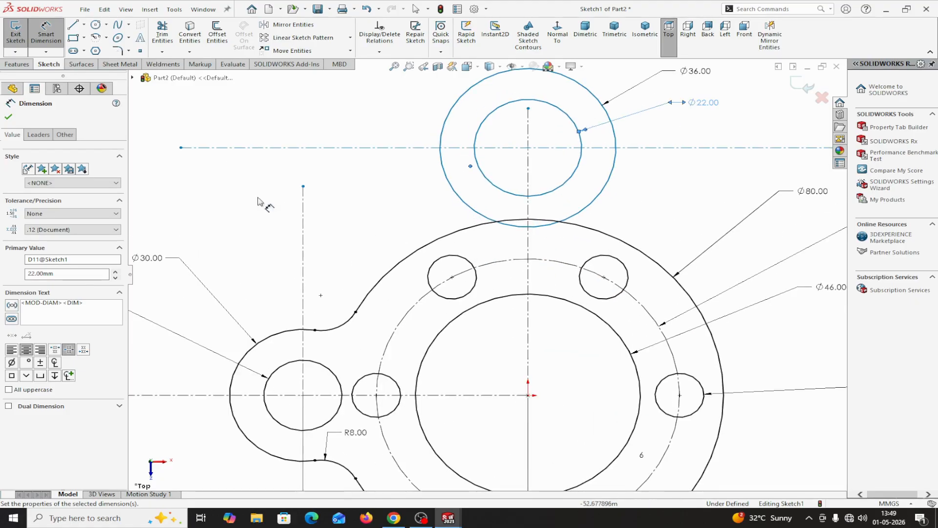
pyautogui.click(9, 118)
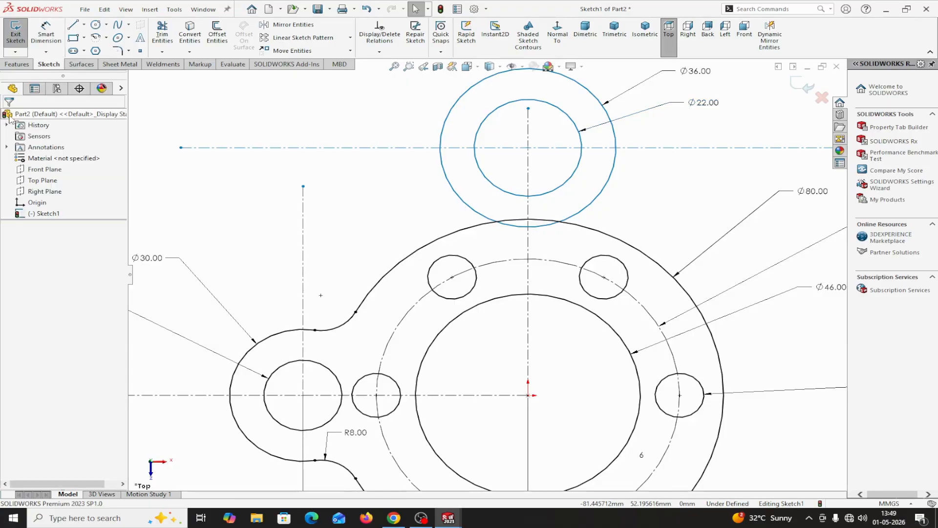
# Sketch a circle of about 7.9 mm radius in the gap between the upper boss and the flange, on the side-boss side.
pyautogui.press('f')
pyautogui.scroll(-2, 447, 326)
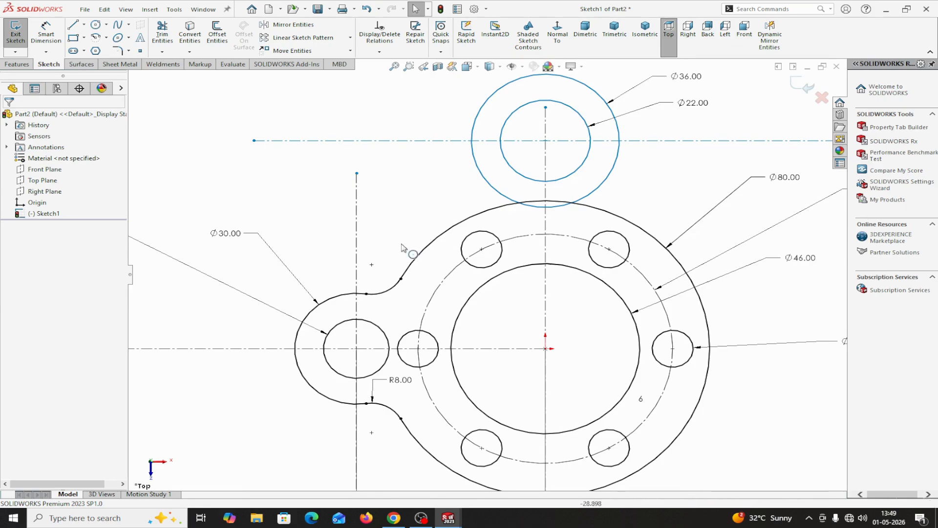
pyautogui.click(96, 26)
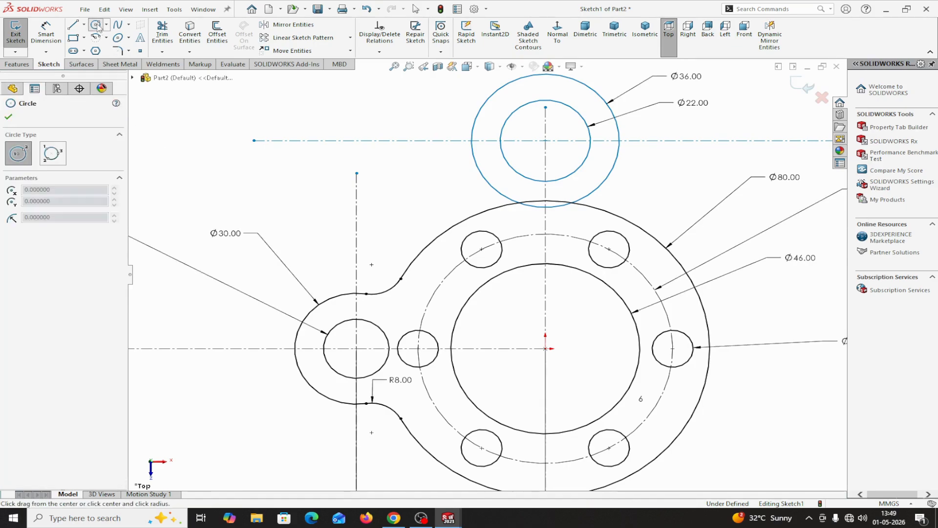
pyautogui.click(439, 193)
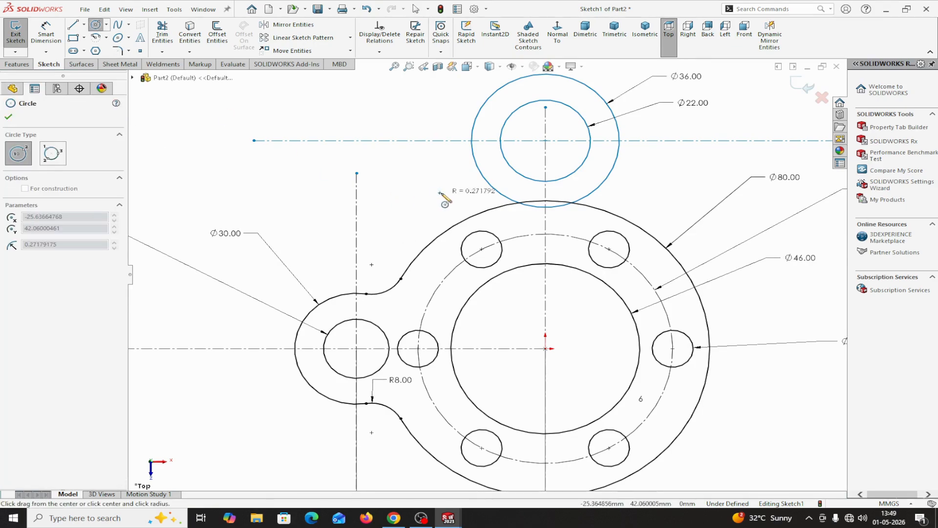
pyautogui.click(468, 186)
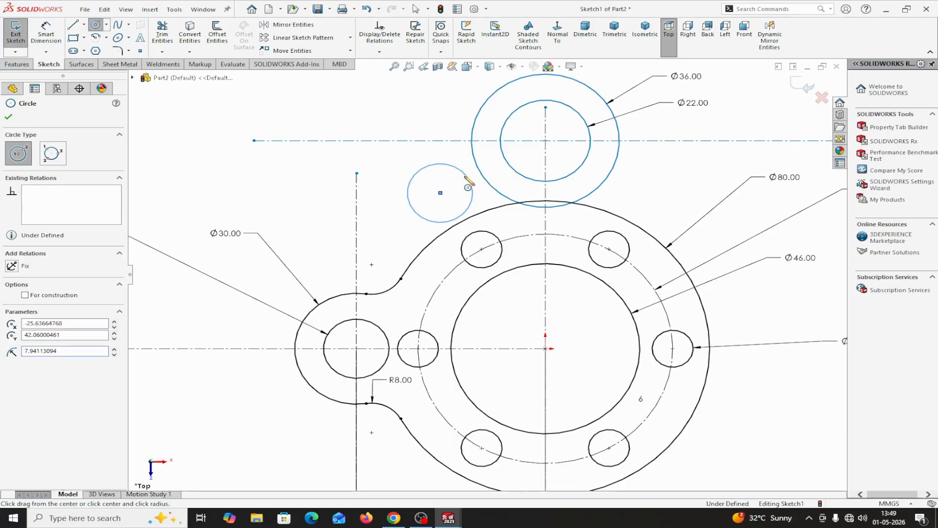
pyautogui.rightClick(467, 136)
pyautogui.click(496, 188)
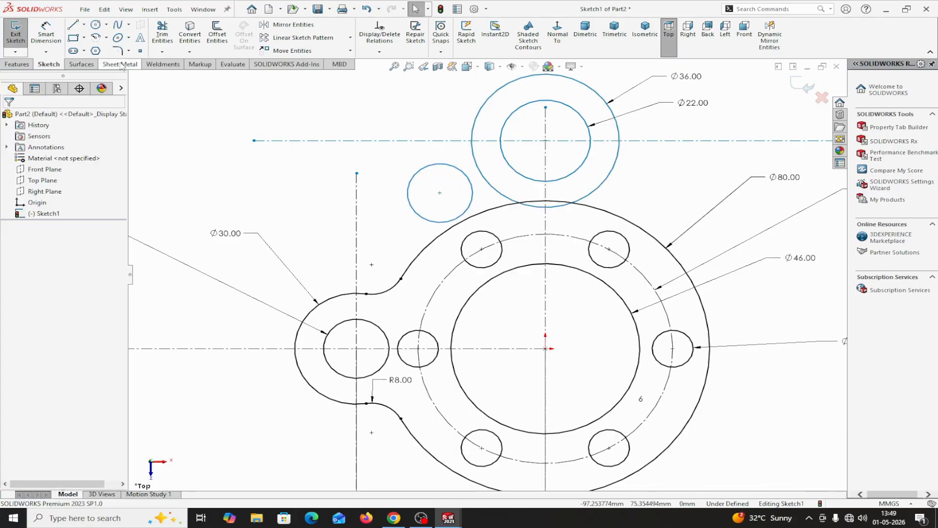
# Make the small circle tangent to both the upper boss's 36 mm circle and the flange's 80 mm outer arc.
pyautogui.click(473, 190)
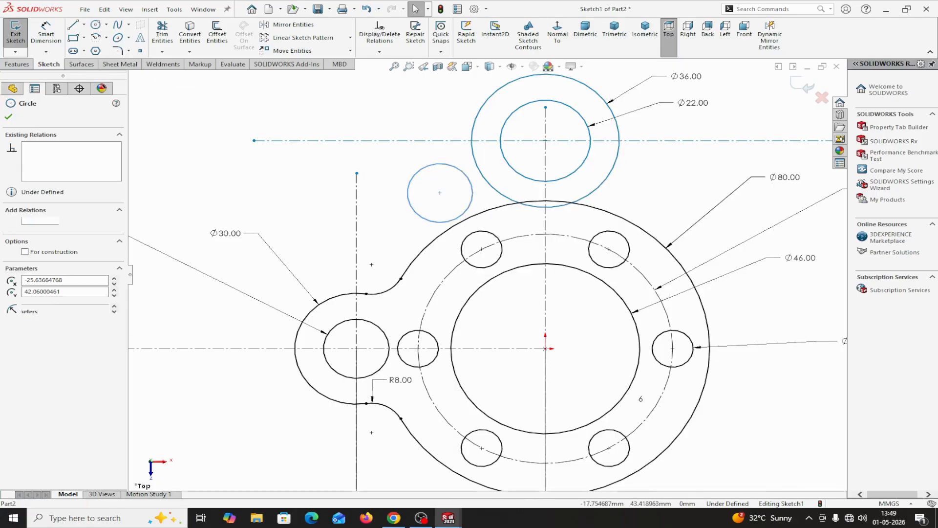
pyautogui.keyDown('ctrl'); pyautogui.click(486, 184); pyautogui.keyUp('ctrl')
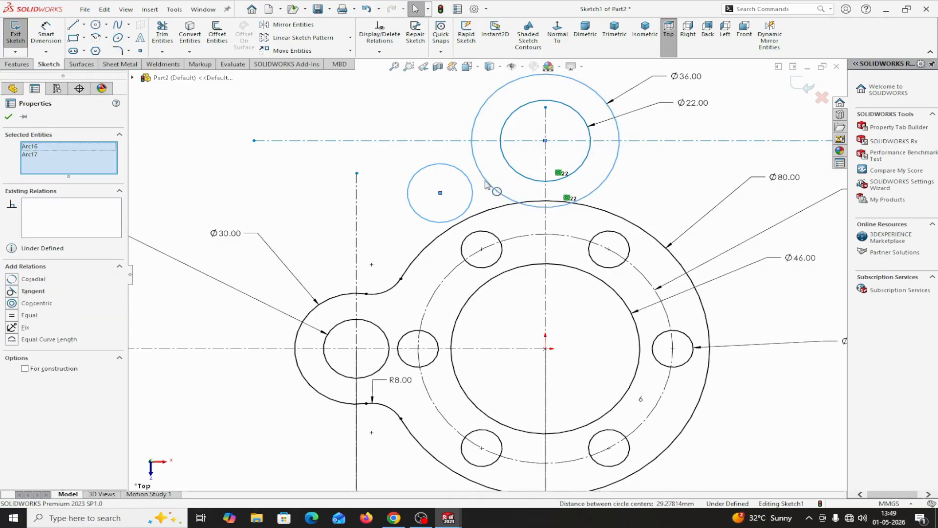
pyautogui.click(12, 292)
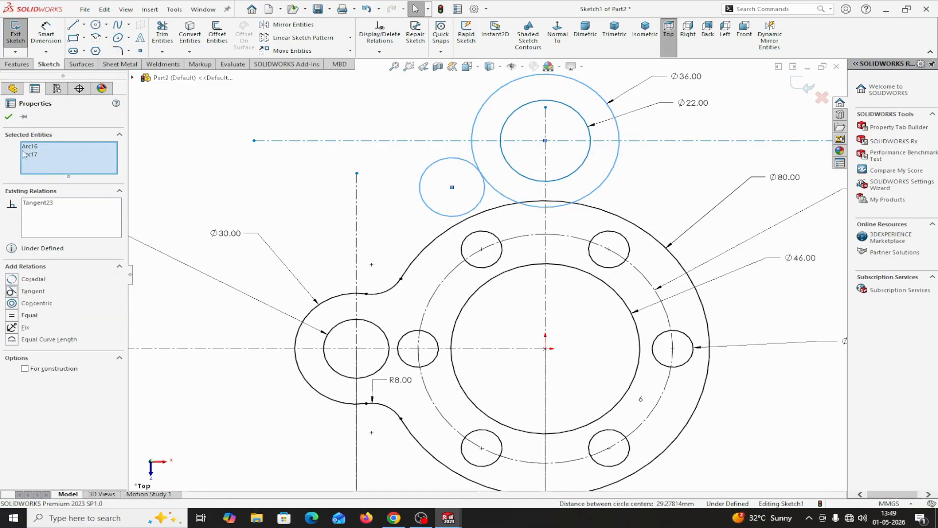
pyautogui.click(9, 116)
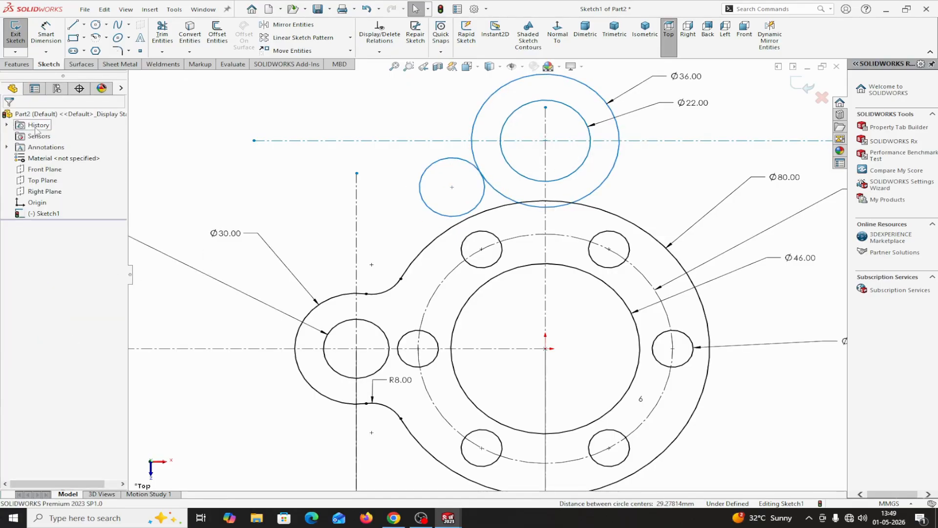
pyautogui.click(473, 210)
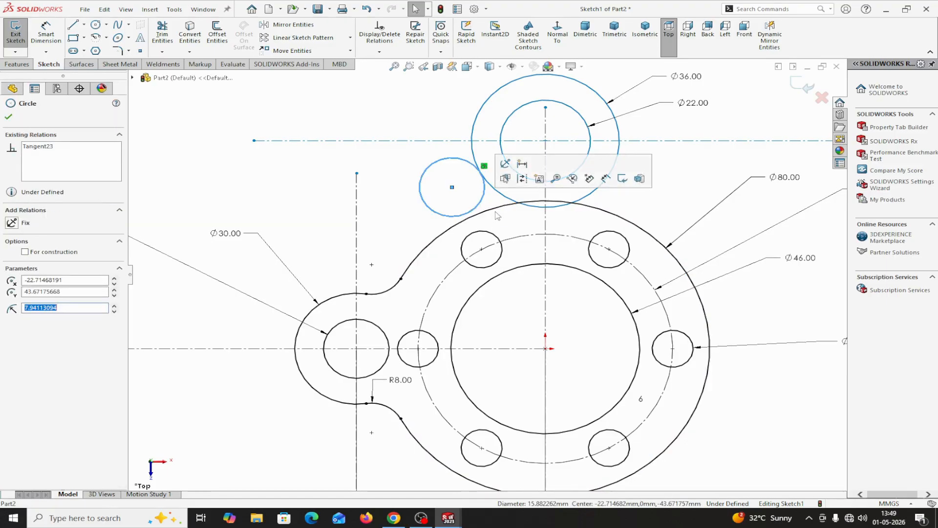
pyautogui.keyDown('ctrl'); pyautogui.click(492, 212); pyautogui.keyUp('ctrl')
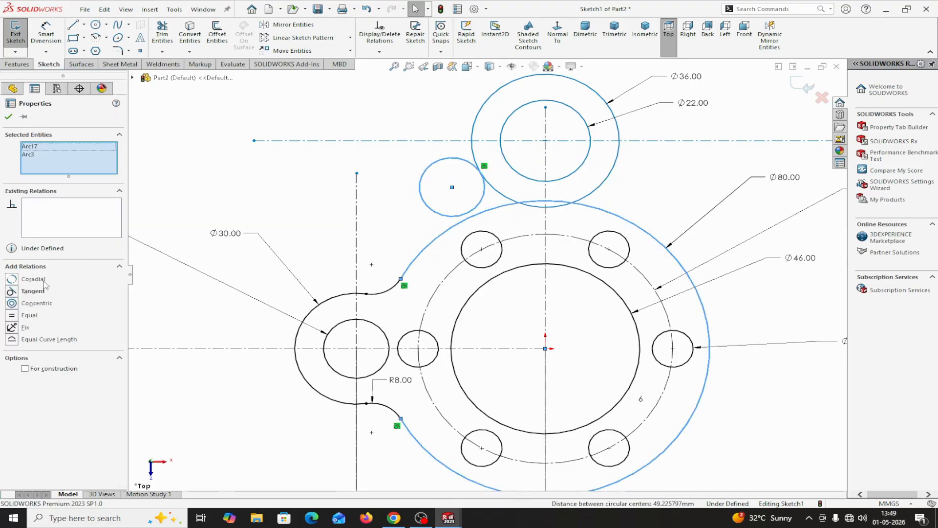
pyautogui.click(12, 292)
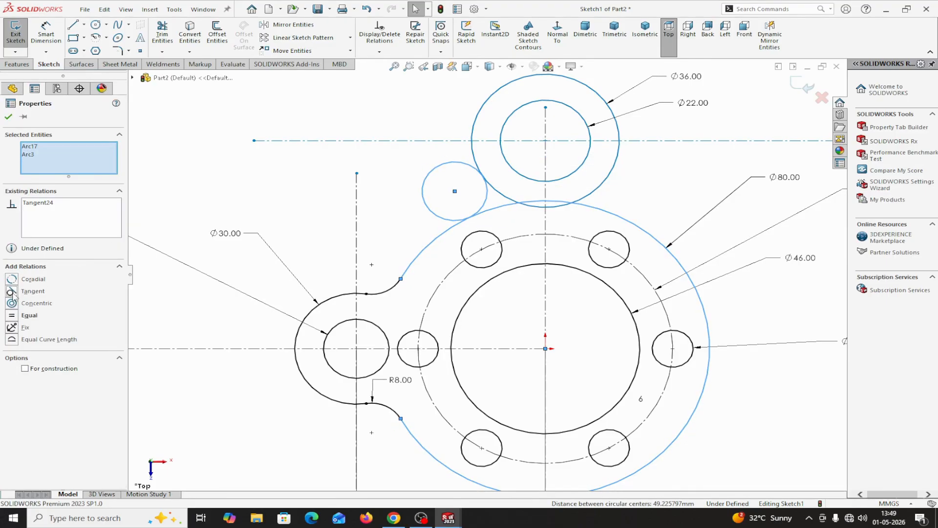
pyautogui.click(9, 117)
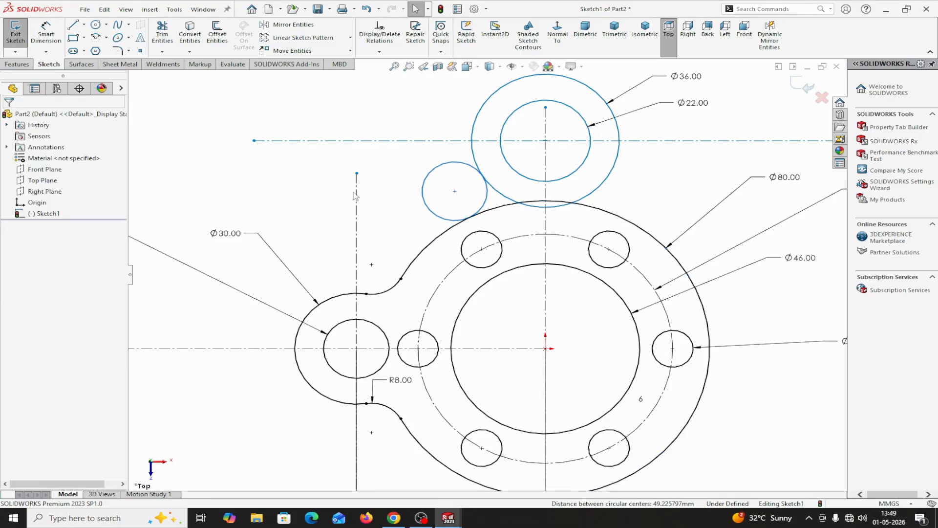
# Dimension the small tangent circle's diameter as 16 mm.
pyautogui.scroll(2, 382, 204)
pyautogui.click(46, 33)
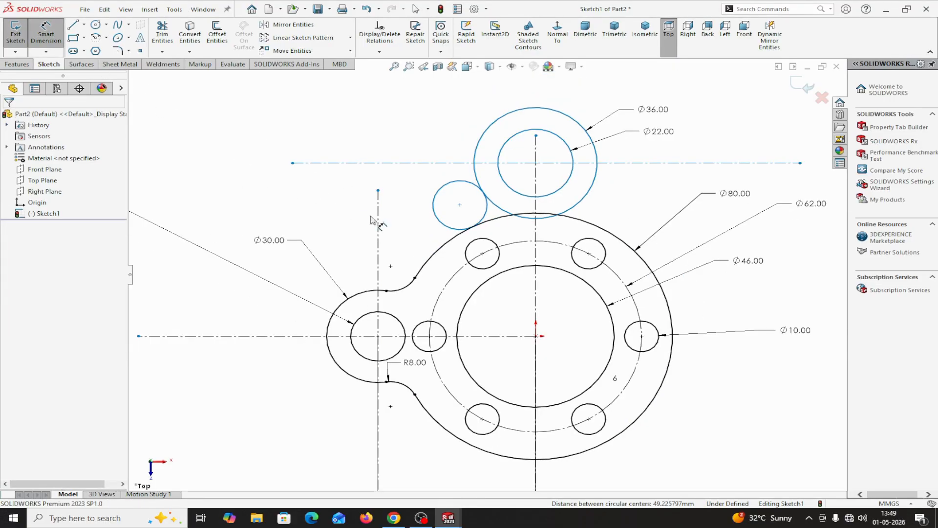
pyautogui.click(437, 213)
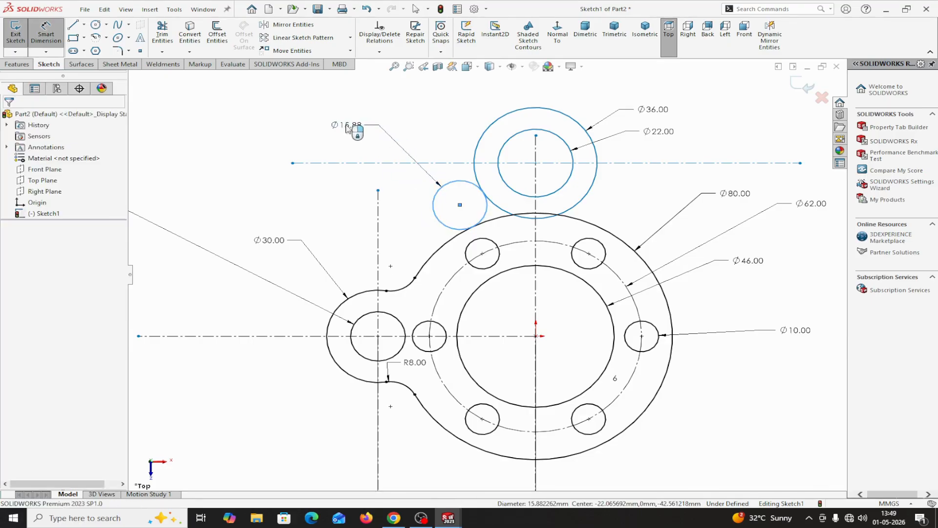
pyautogui.click(346, 126)
pyautogui.write('16')
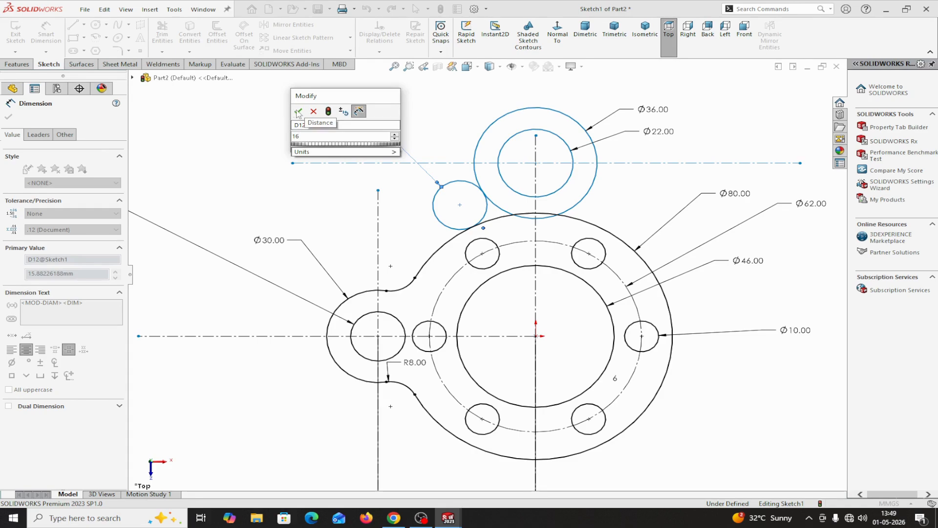
pyautogui.click(298, 113)
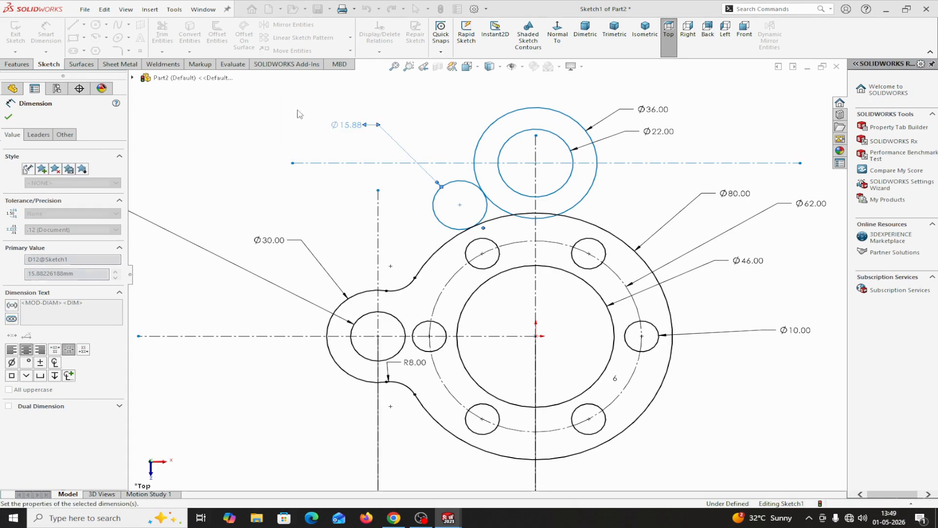
pyautogui.click(8, 117)
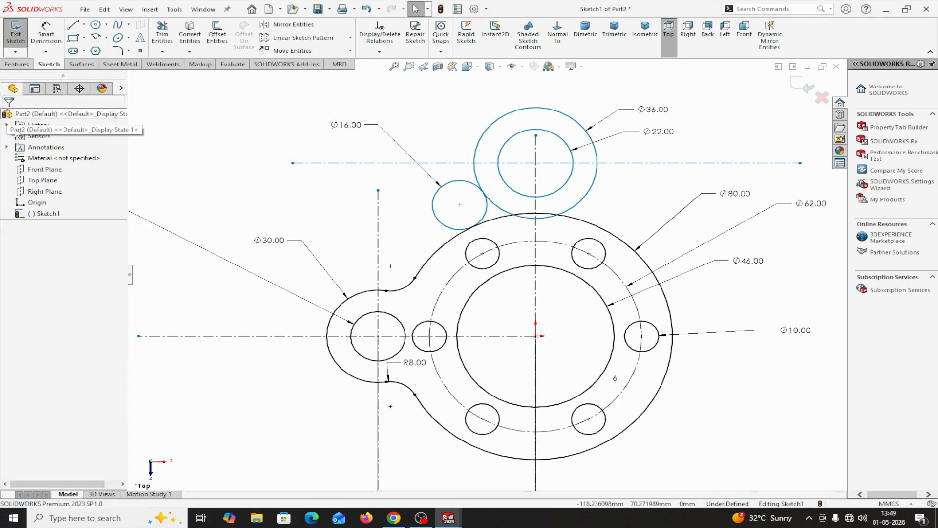
# Sketch a large circle of about 123 mm radius, centred on the horizontal centerline beyond the side boss and tangent to the 36 mm circle's far side.
pyautogui.press('f')
pyautogui.scroll(-2, 455, 380)
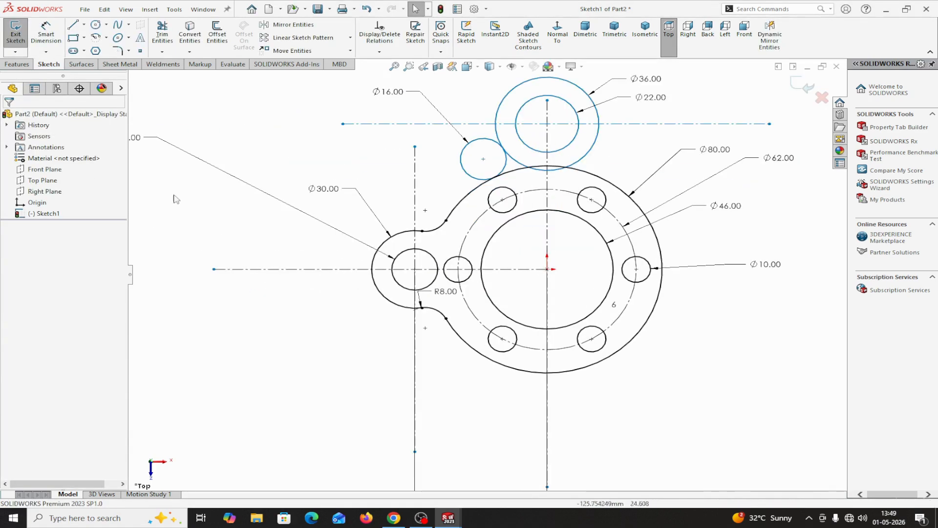
pyautogui.click(95, 25)
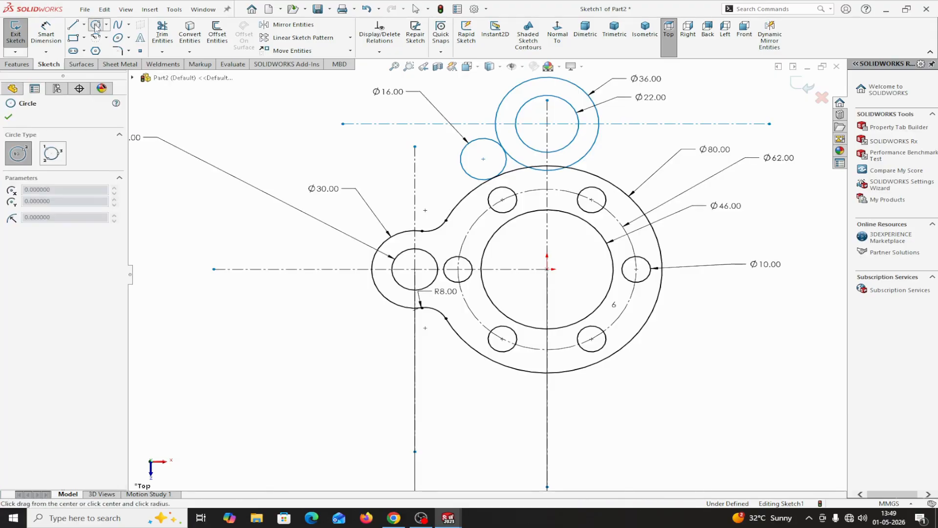
pyautogui.click(292, 269)
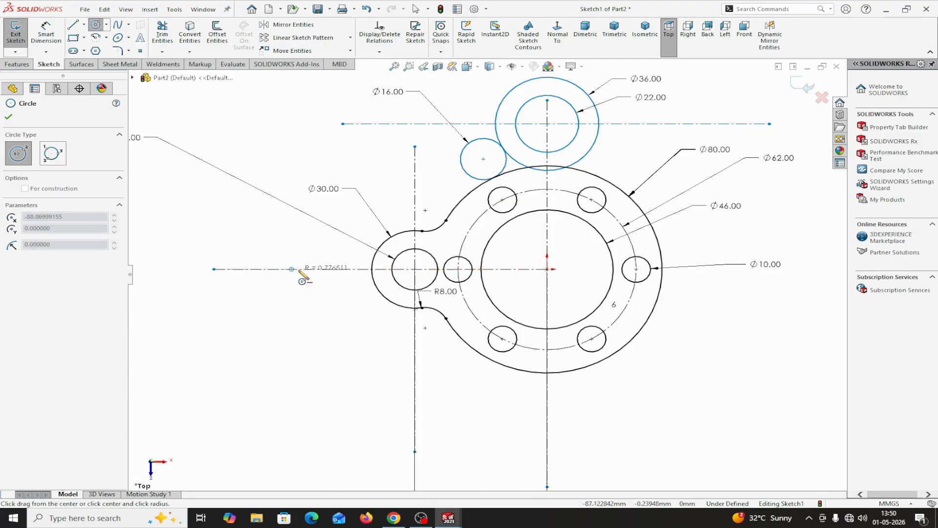
pyautogui.click(601, 126)
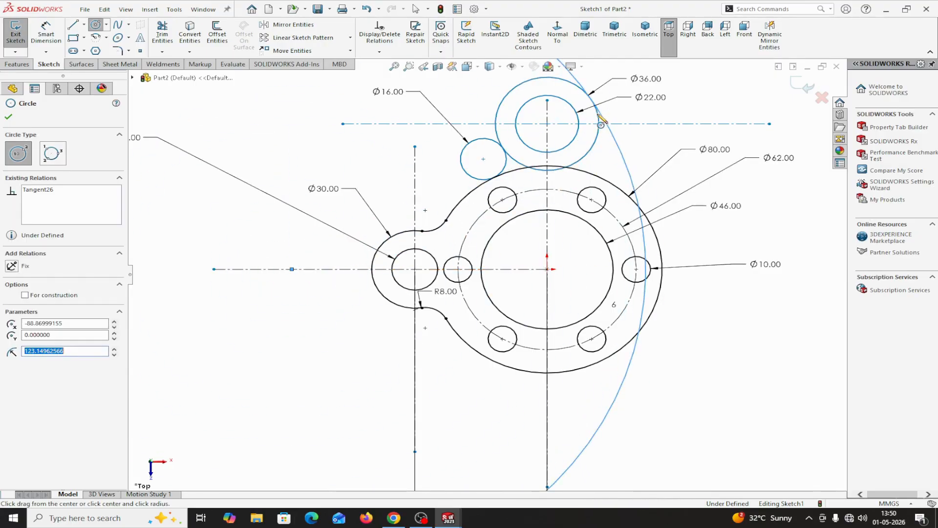
pyautogui.rightClick(599, 116)
pyautogui.click(624, 123)
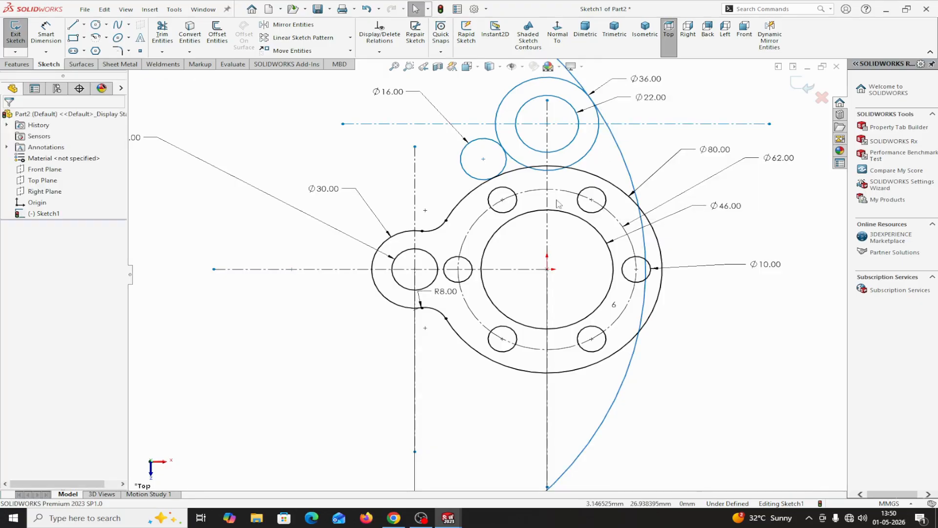
pyautogui.scroll(4, 552, 215)
pyautogui.scroll(-1, 546, 226)
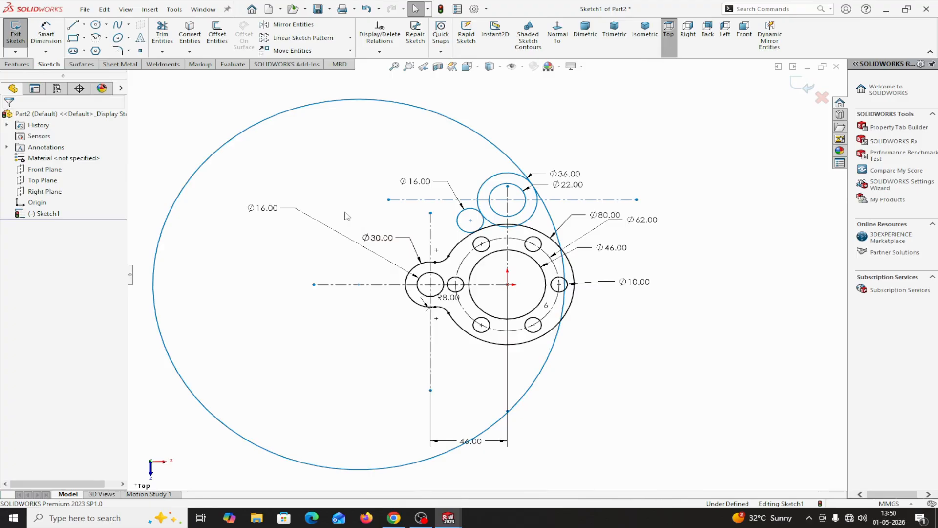
# Trim the tangent 16 mm circle to its fillet arc and remove the 36 mm circle's lower portion between that arc and the large circle.
pyautogui.click(163, 33)
pyautogui.scroll(-4, 459, 206)
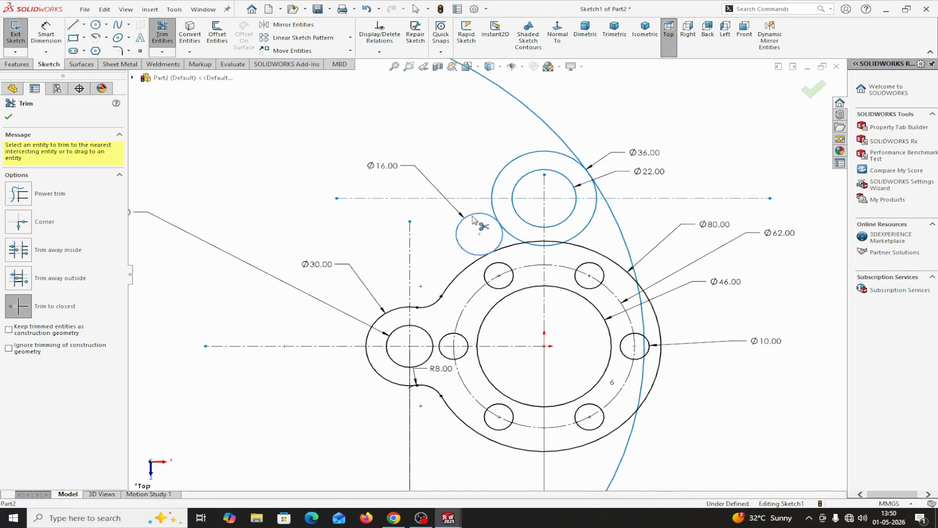
pyautogui.click(588, 227)
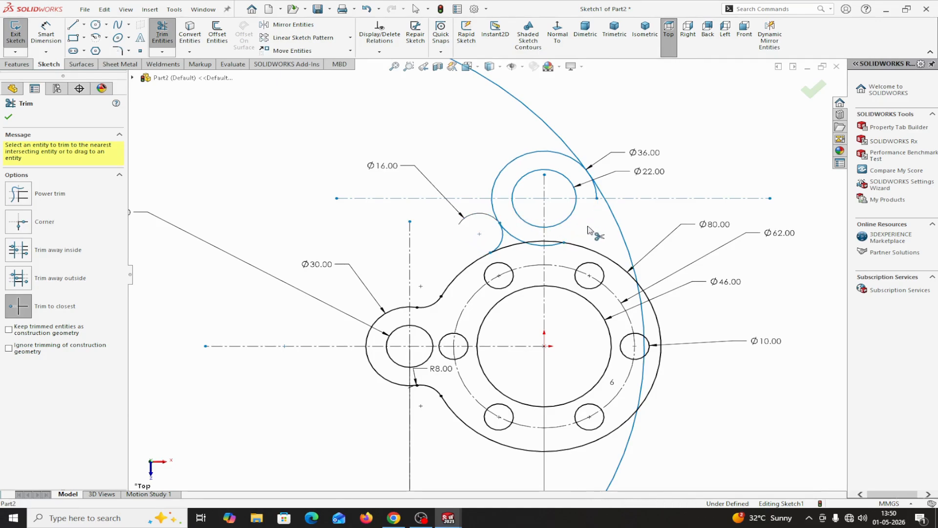
pyautogui.click(517, 240)
pyautogui.scroll(-3, 540, 253)
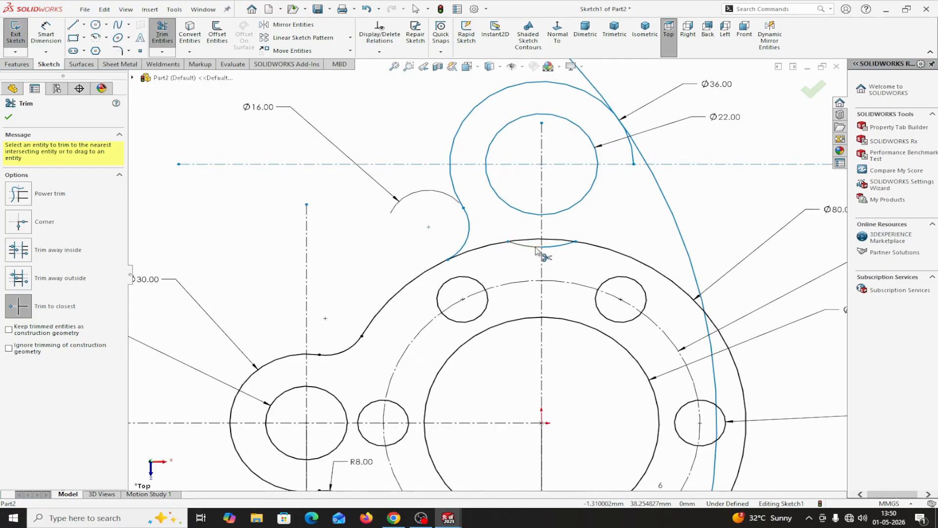
pyautogui.click(535, 248)
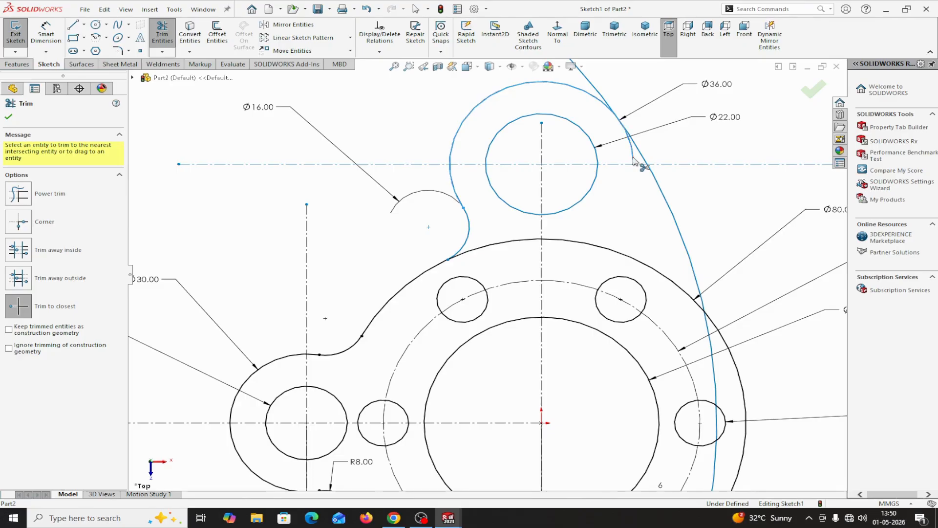
pyautogui.scroll(2, 625, 198)
pyautogui.scroll(-4, 535, 195)
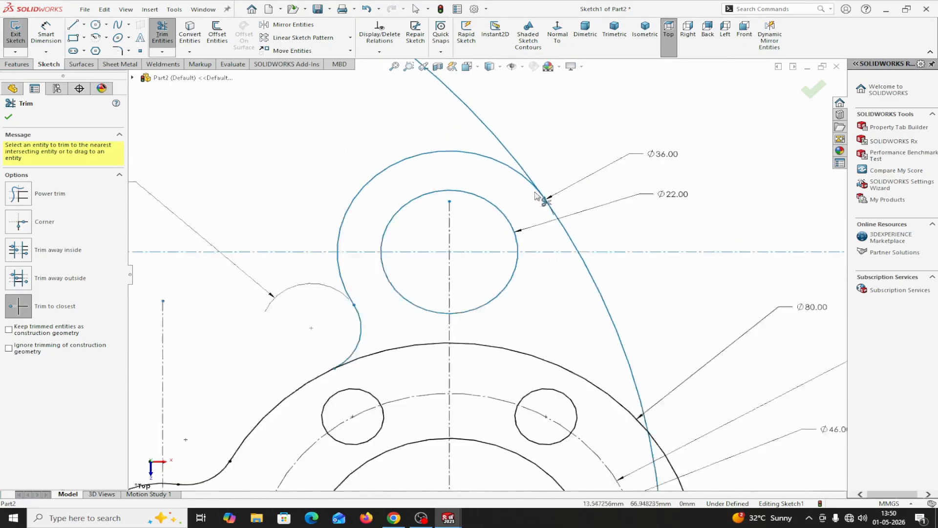
pyautogui.scroll(-3, 535, 196)
pyautogui.scroll(3, 559, 264)
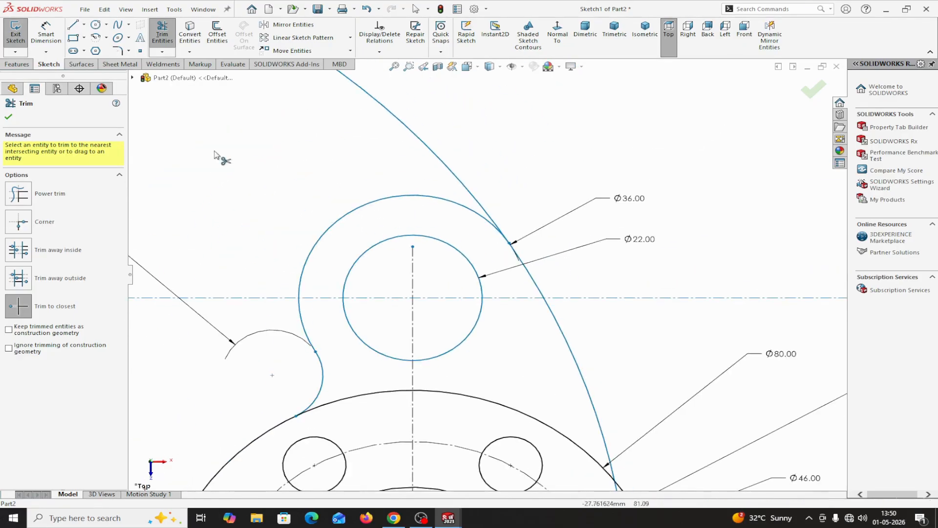
pyautogui.click(8, 117)
# Mirror the upper boss's 22 mm circle, 36 mm arc, fillet arc and horizontal construction line about the flange's horizontal centerline.
pyautogui.scroll(5, 423, 368)
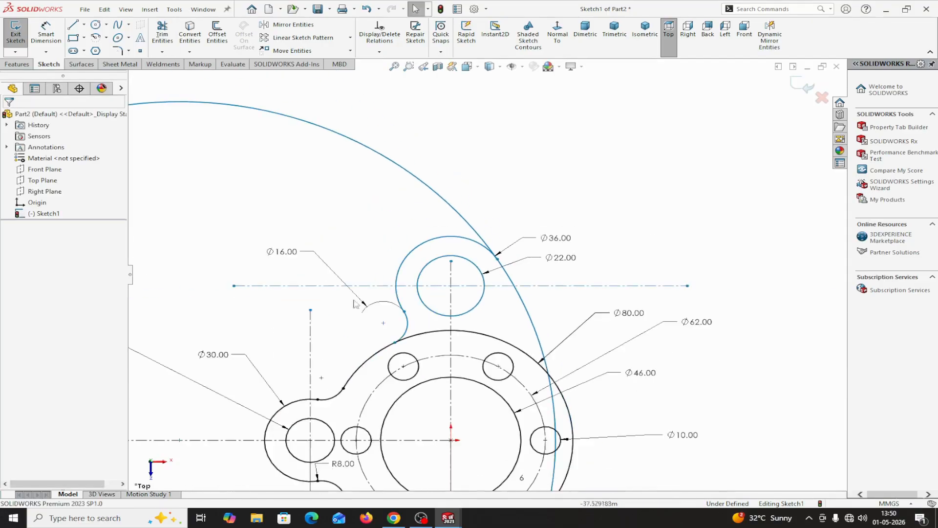
pyautogui.scroll(-2, 423, 368)
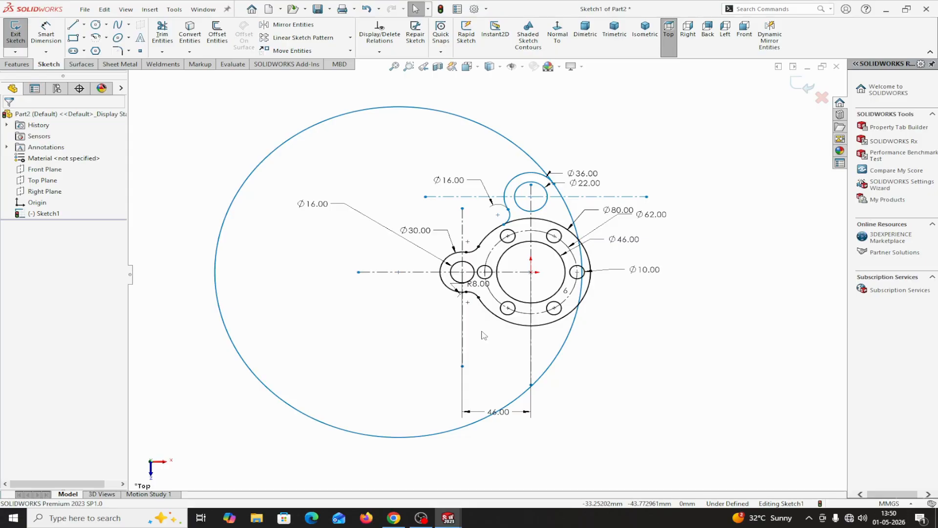
pyautogui.scroll(-2, 497, 336)
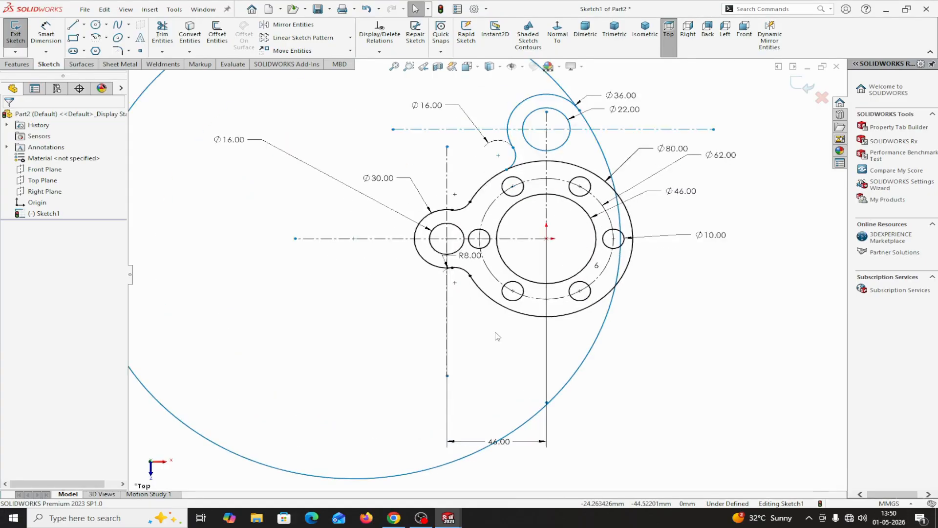
pyautogui.scroll(2, 498, 337)
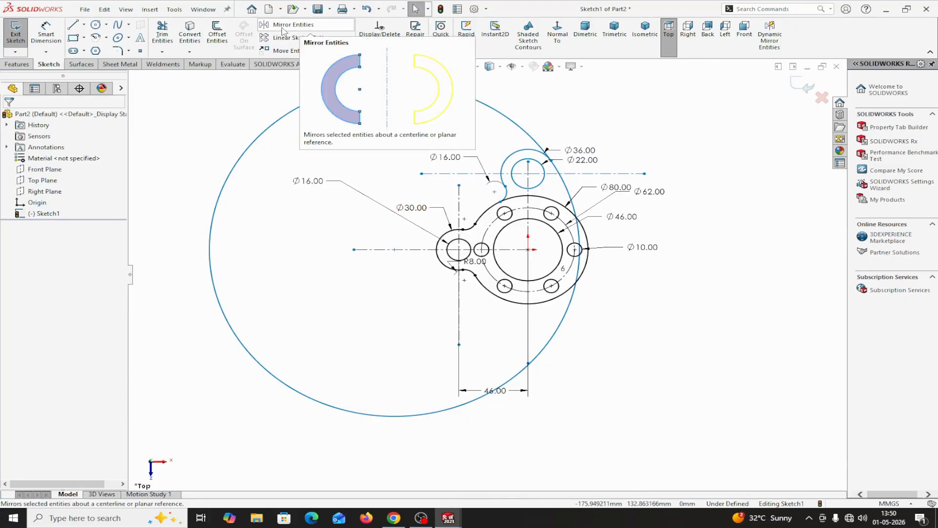
pyautogui.click(287, 24)
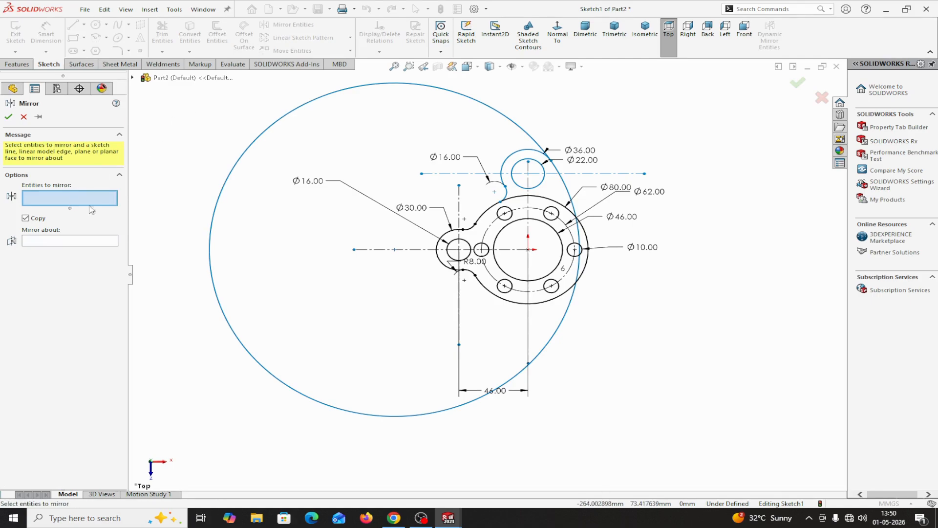
pyautogui.scroll(-3, 528, 200)
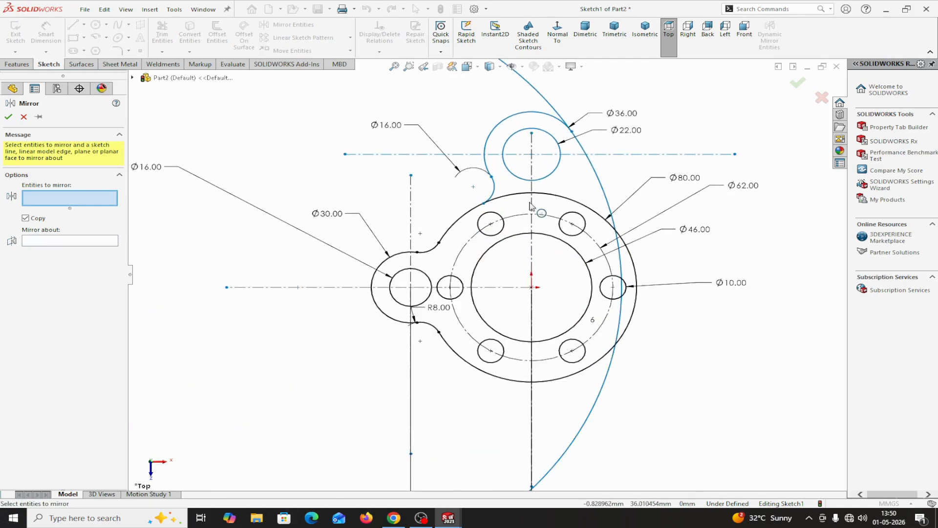
pyautogui.click(503, 164)
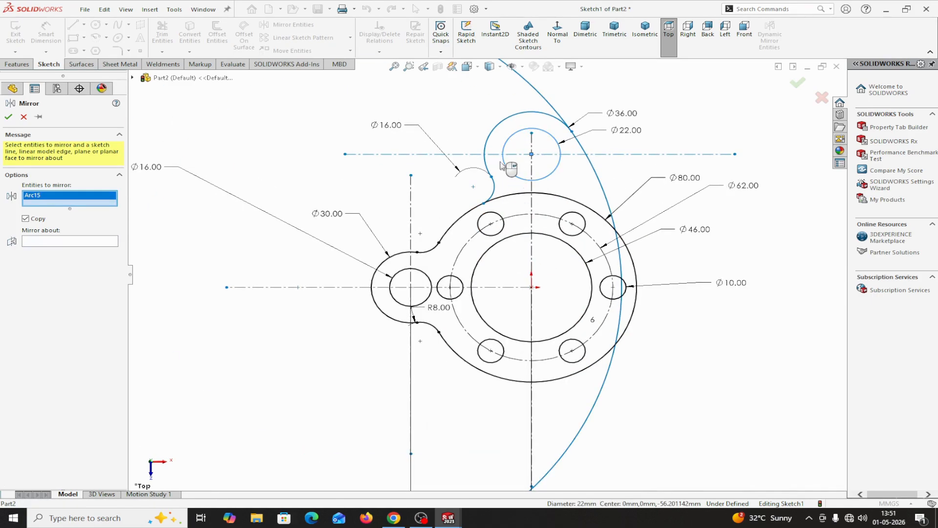
pyautogui.click(487, 149)
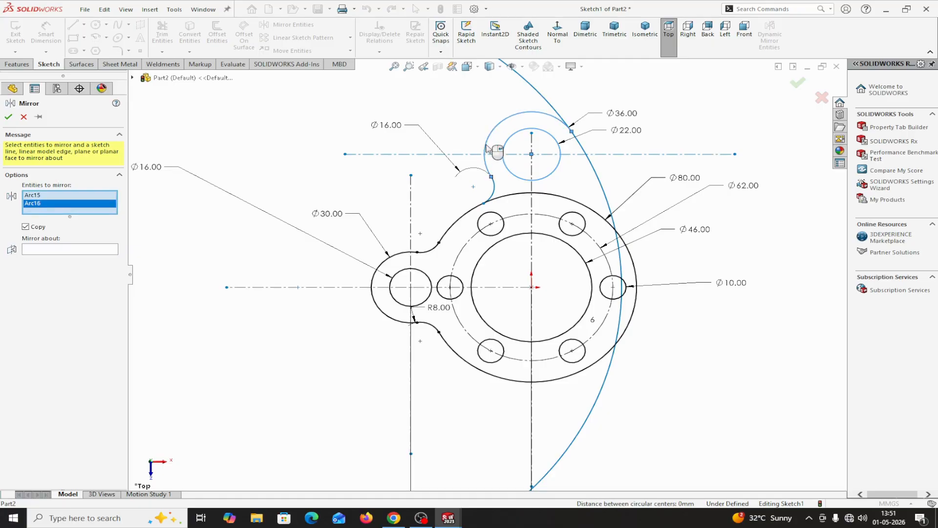
pyautogui.click(495, 188)
pyautogui.click(469, 154)
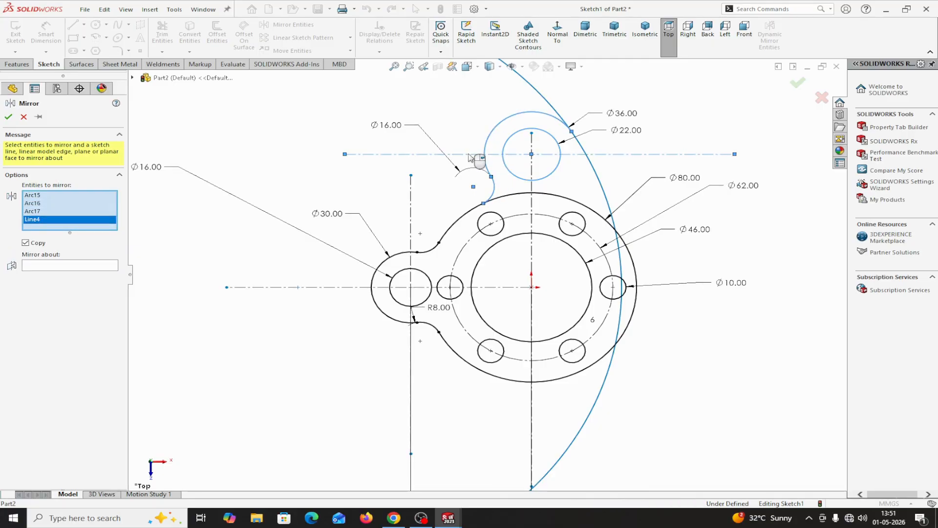
pyautogui.click(69, 267)
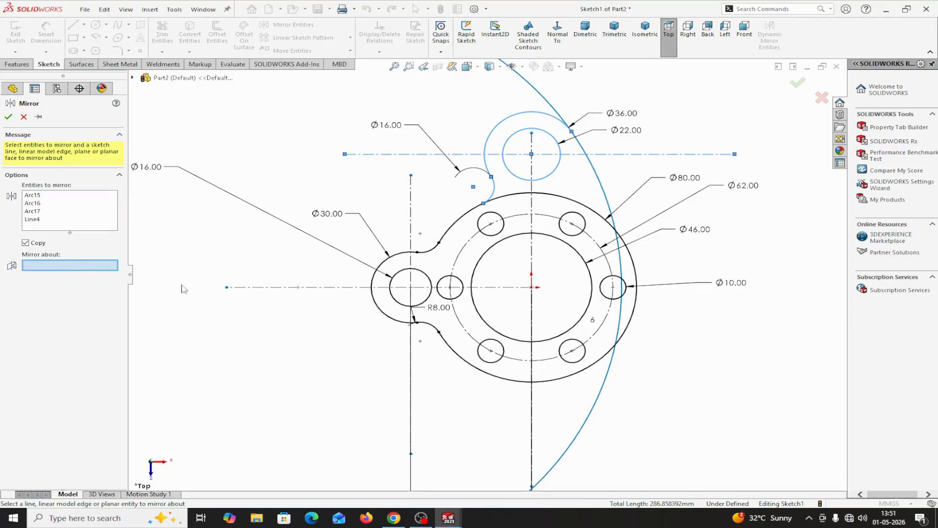
pyautogui.click(506, 292)
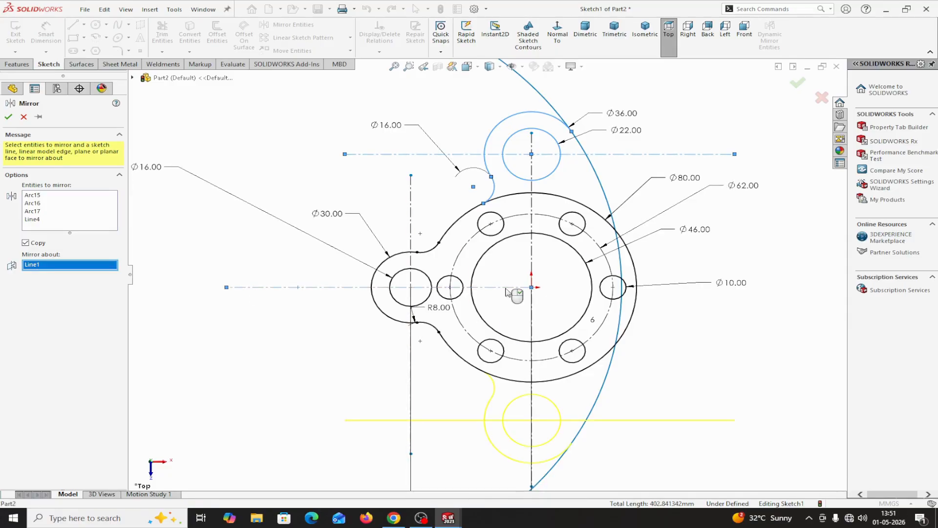
pyautogui.click(8, 117)
pyautogui.press('f')
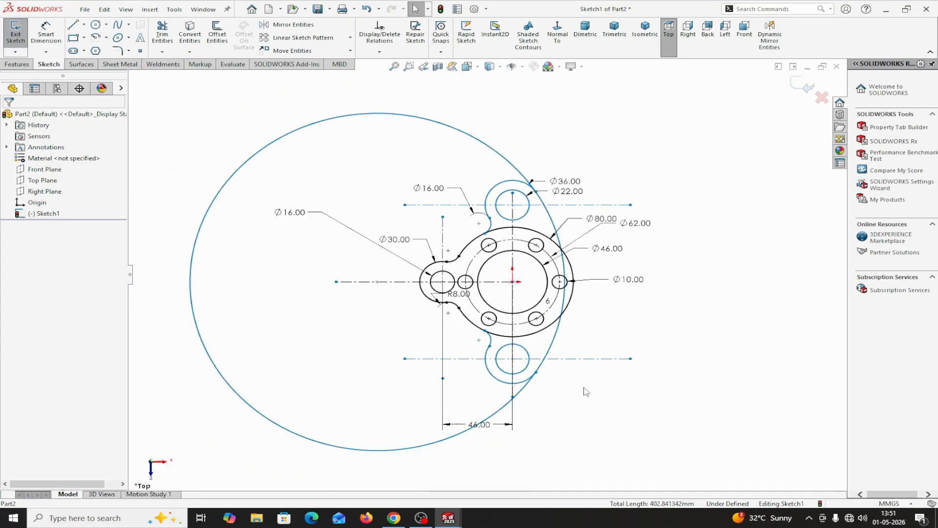
# Dimension the large tangent circle's diameter as 200 mm.
pyautogui.scroll(-2, 540, 360)
pyautogui.press('f')
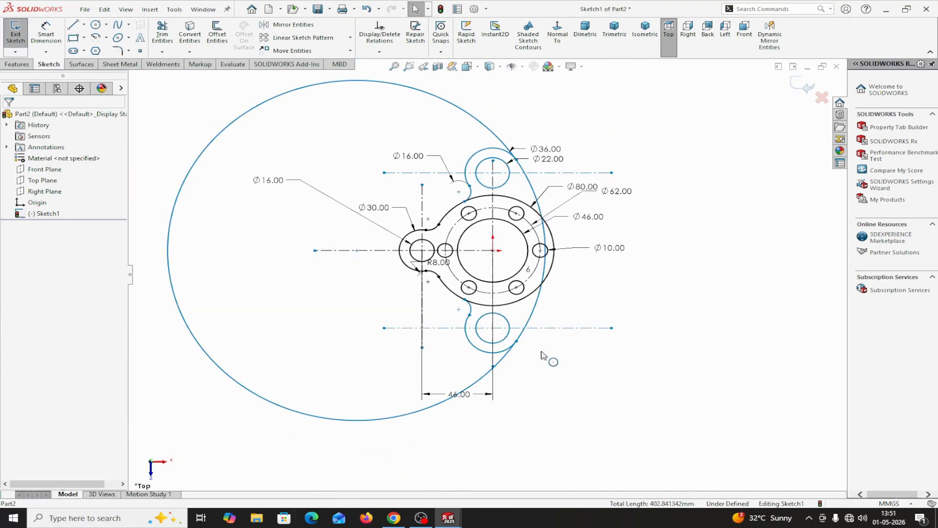
pyautogui.scroll(-4, 542, 356)
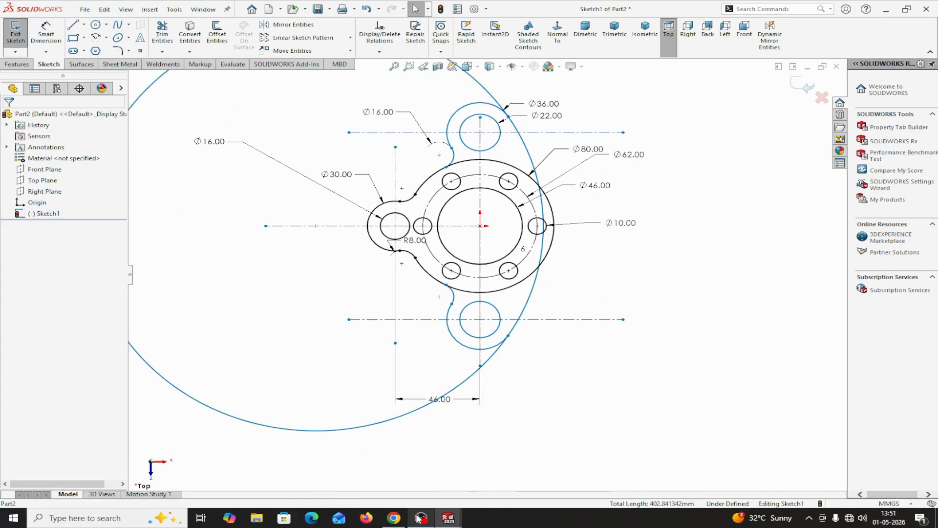
pyautogui.moveTo(448, 517)
pyautogui.moveTo(361, 486)
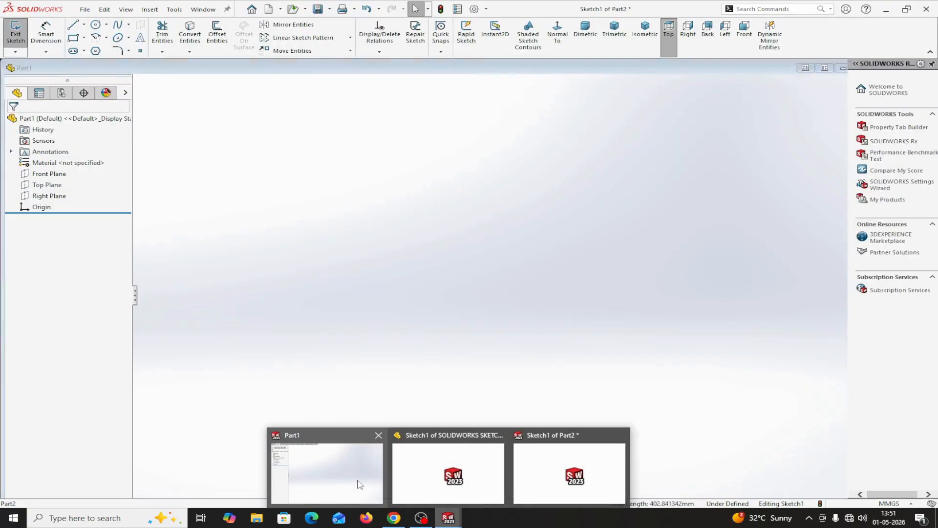
pyautogui.moveTo(424, 480)
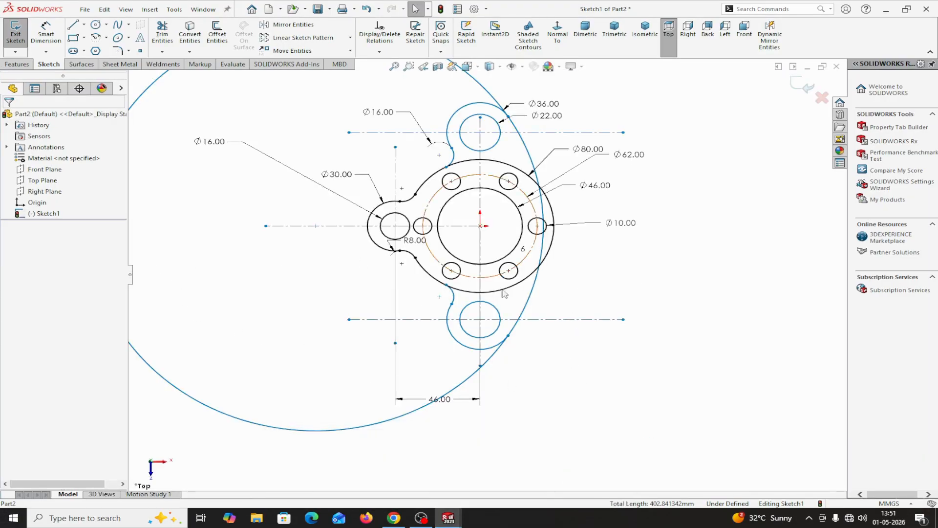
pyautogui.scroll(2, 591, 348)
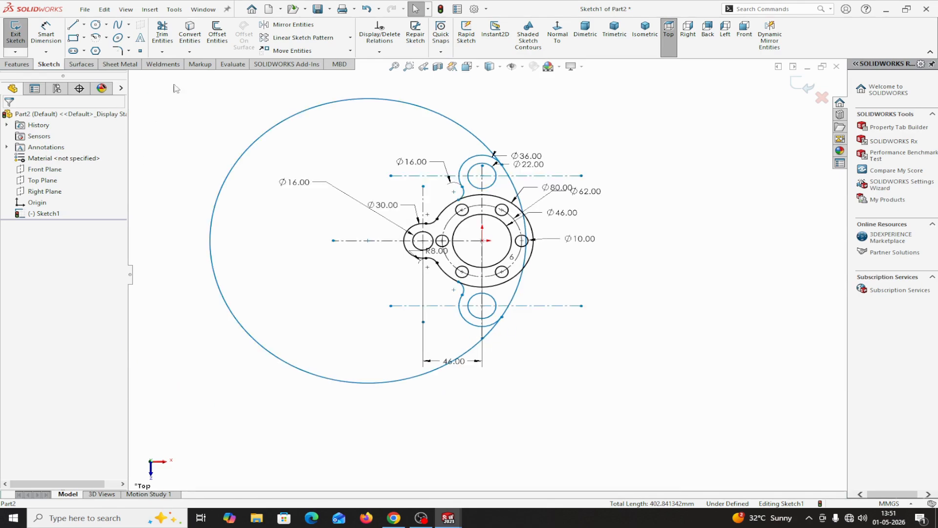
pyautogui.click(53, 43)
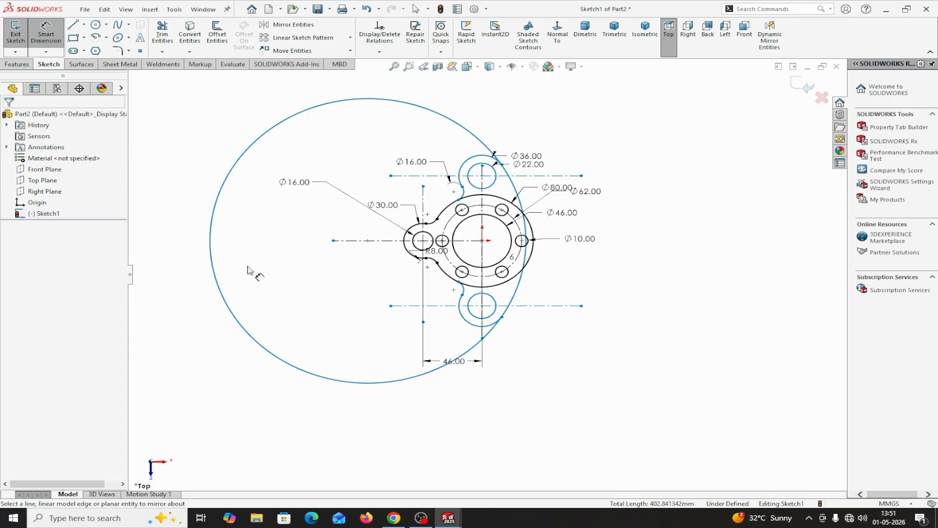
pyautogui.click(244, 331)
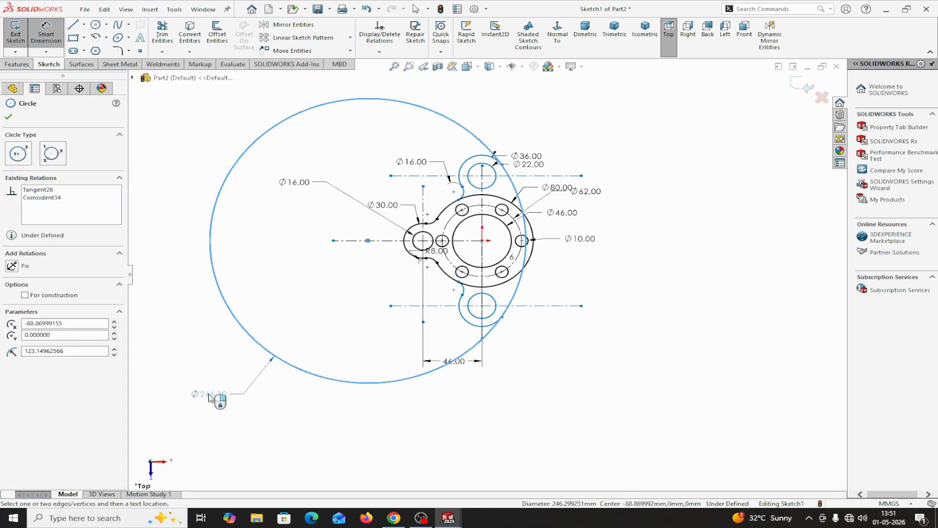
pyautogui.click(210, 394)
pyautogui.write('200')
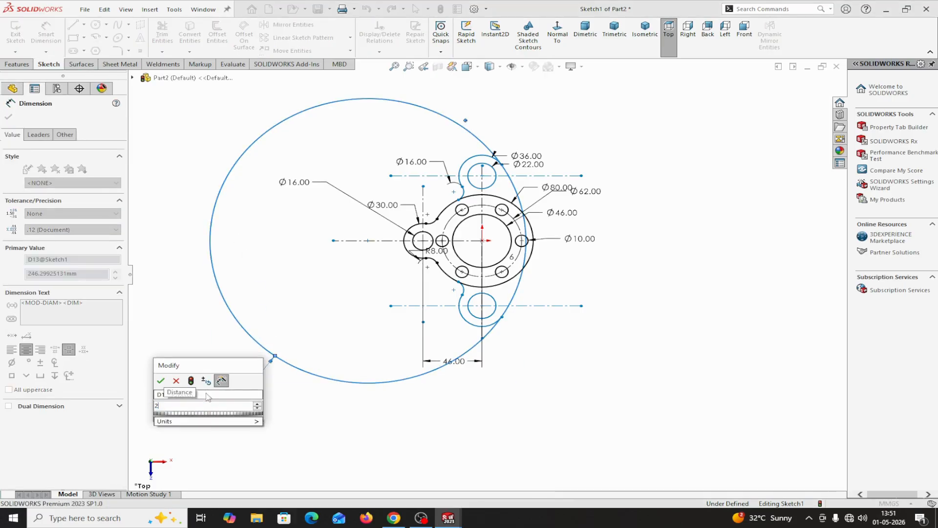
pyautogui.click(162, 381)
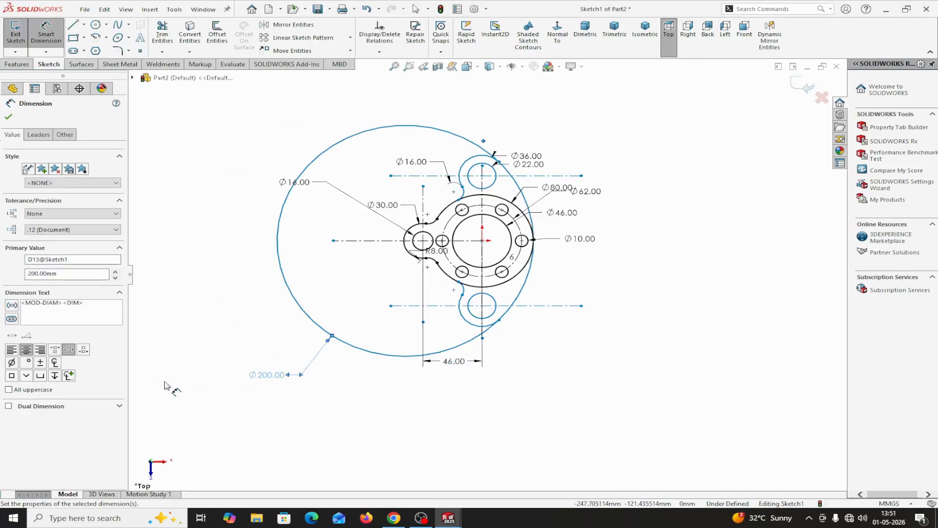
pyautogui.click(8, 116)
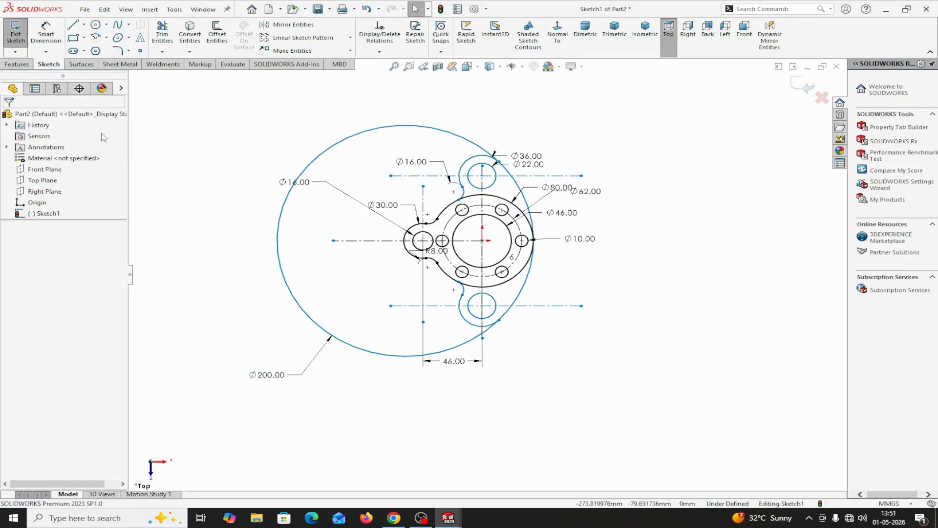
# Compare with the reference sketch in SOLIDWORKS SKETCH EXERCISE-2, examining its outer arc and boss dimensions, and return to the Part2 sketch.
pyautogui.scroll(-3, 410, 197)
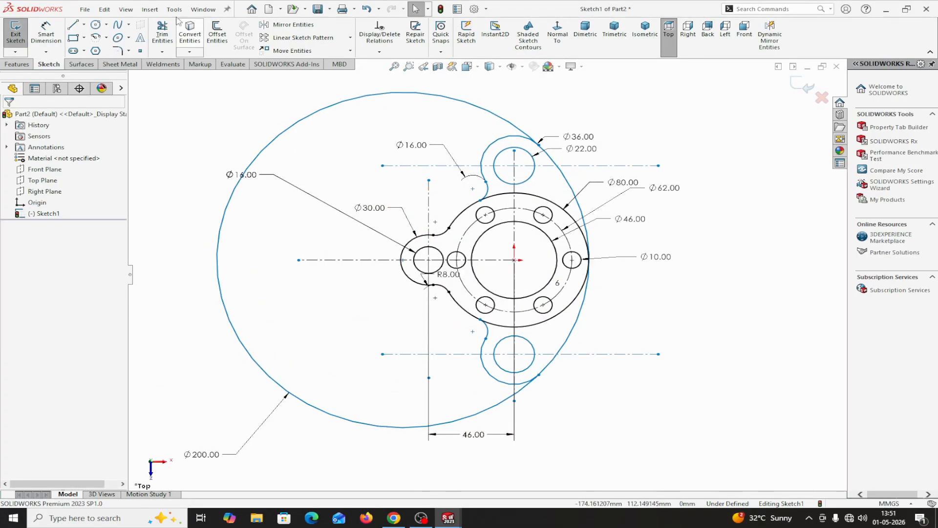
pyautogui.click(203, 9)
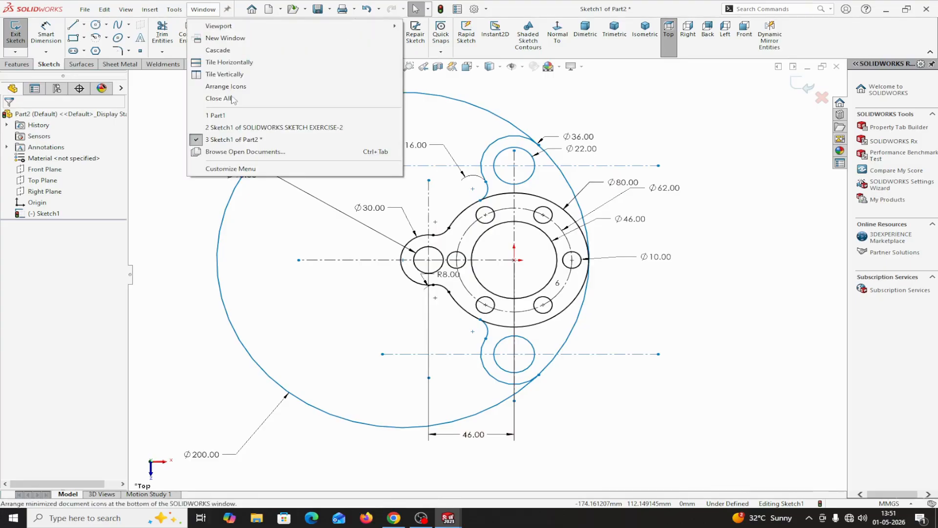
pyautogui.click(238, 128)
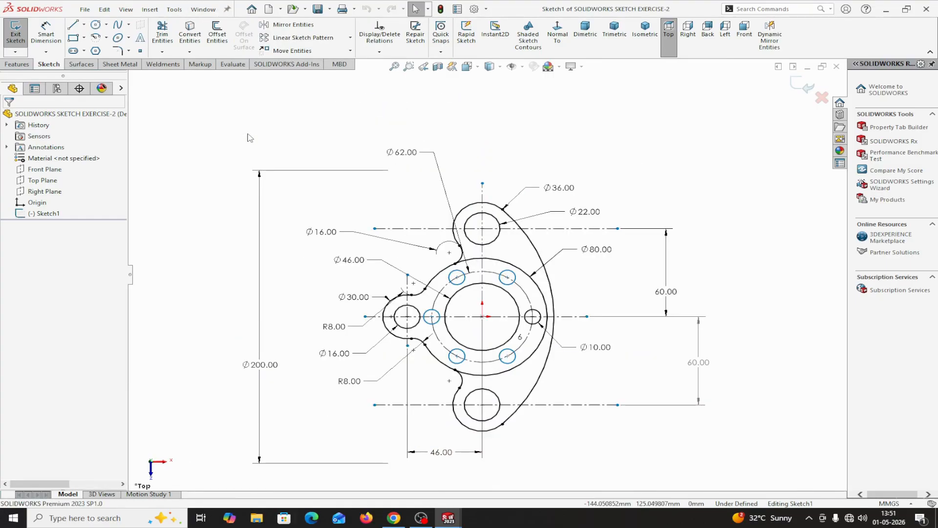
pyautogui.scroll(-3, 484, 358)
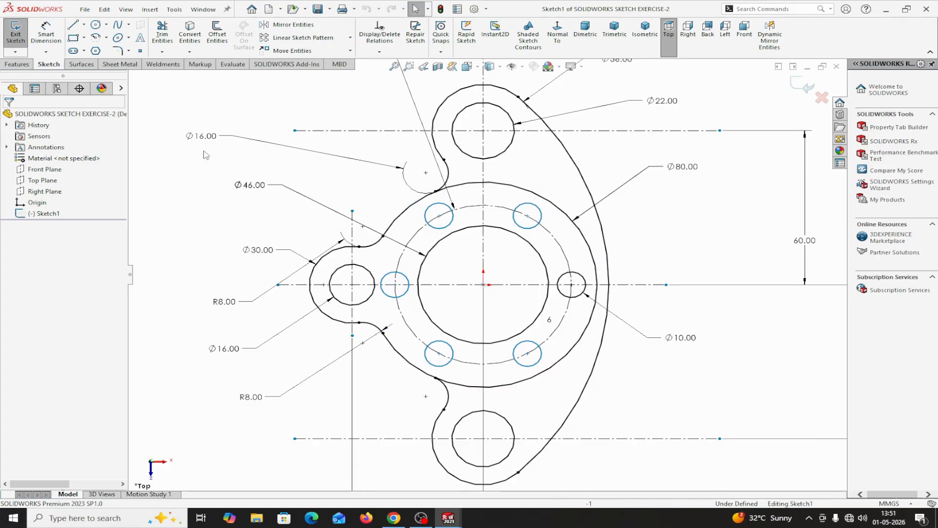
pyautogui.click(195, 12)
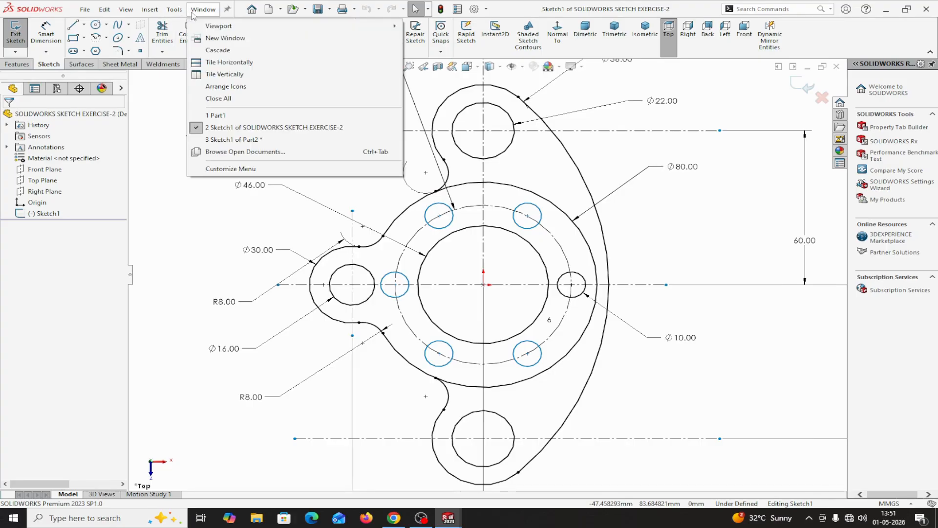
pyautogui.click(235, 139)
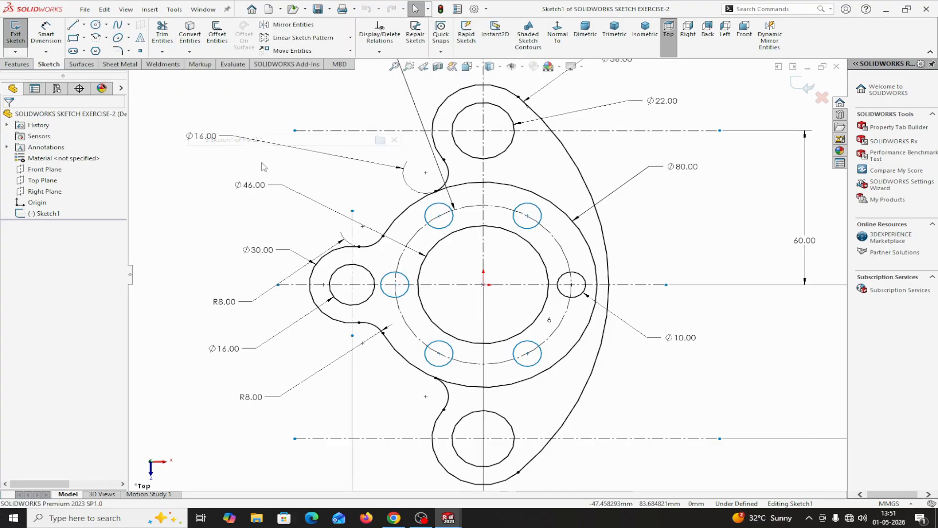
# Trim the 200 mm circle to the outer arc joining the upper and lower bosses.
pyautogui.scroll(3, 392, 304)
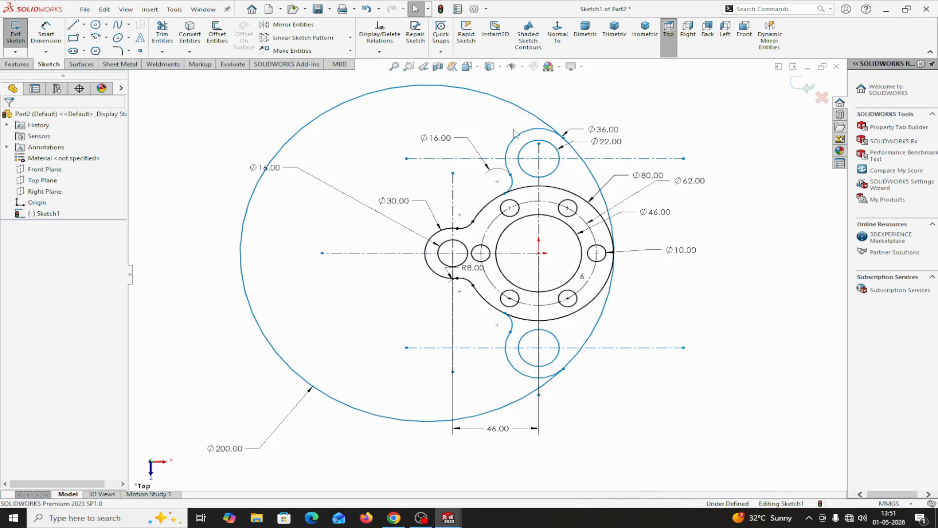
pyautogui.click(163, 32)
pyautogui.click(504, 102)
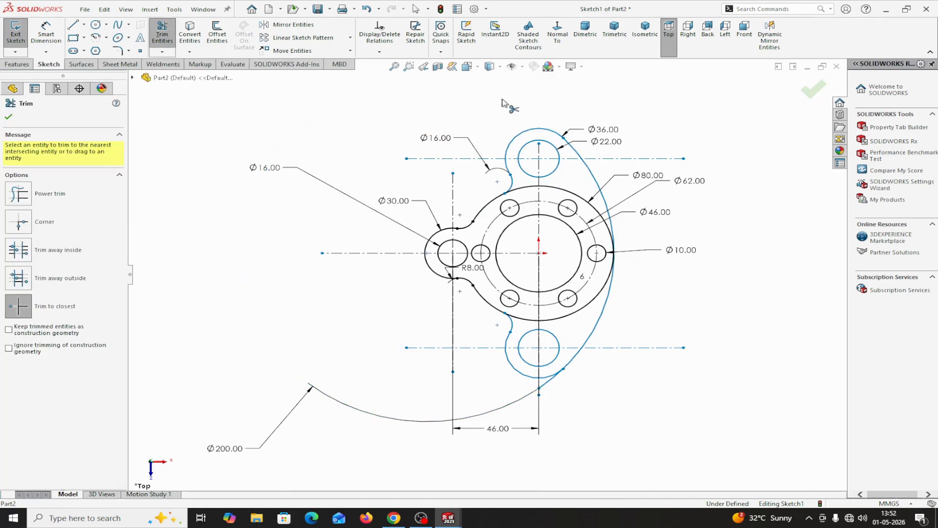
pyautogui.scroll(-3, 552, 391)
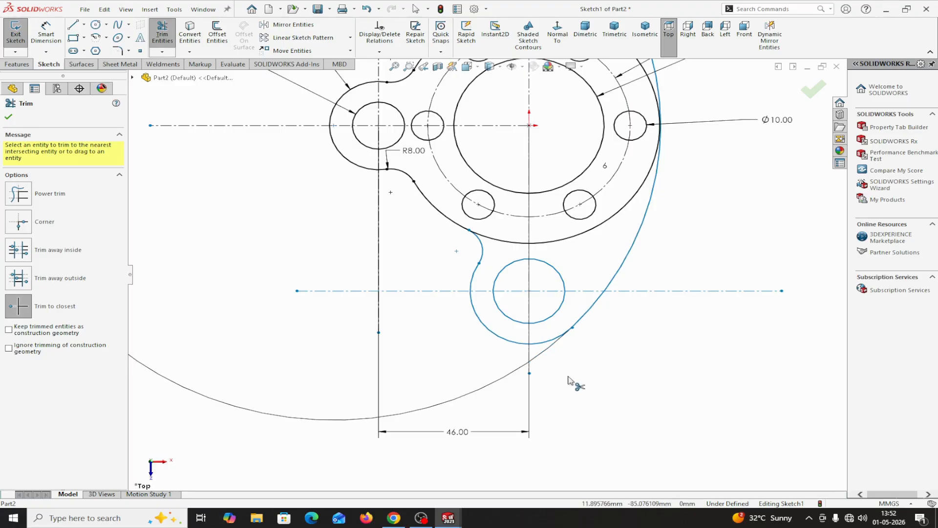
pyautogui.click(9, 117)
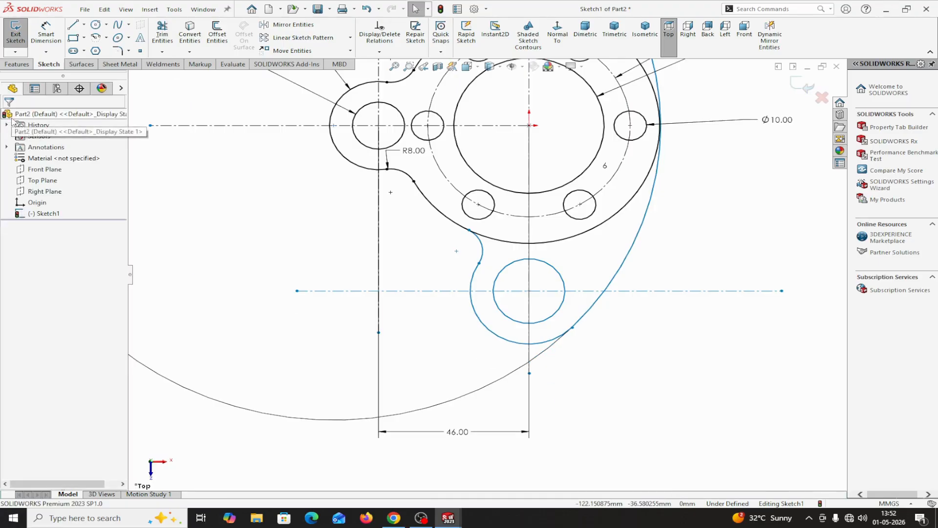
# Dimension the vertical distance from the origin to the upper boss's horizontal centerline as 60 mm.
pyautogui.scroll(2, 469, 310)
pyautogui.scroll(4, 434, 315)
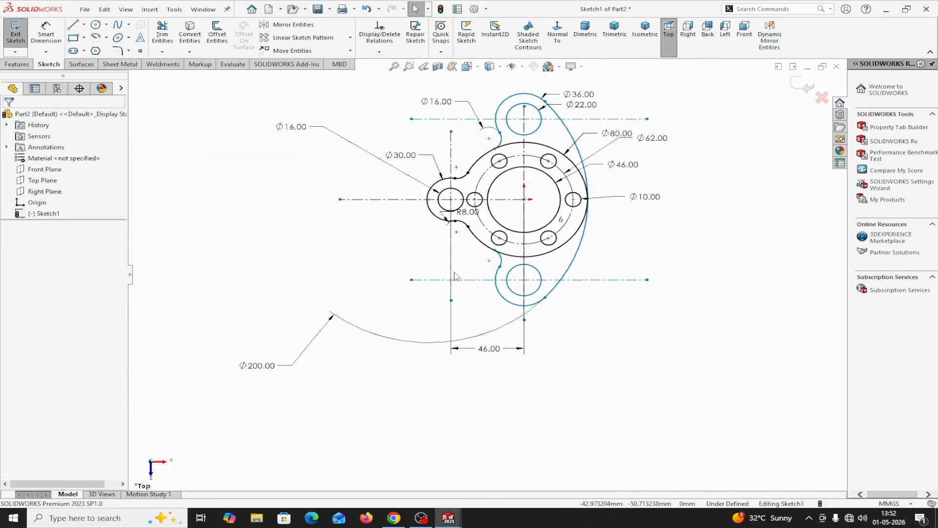
pyautogui.click(46, 32)
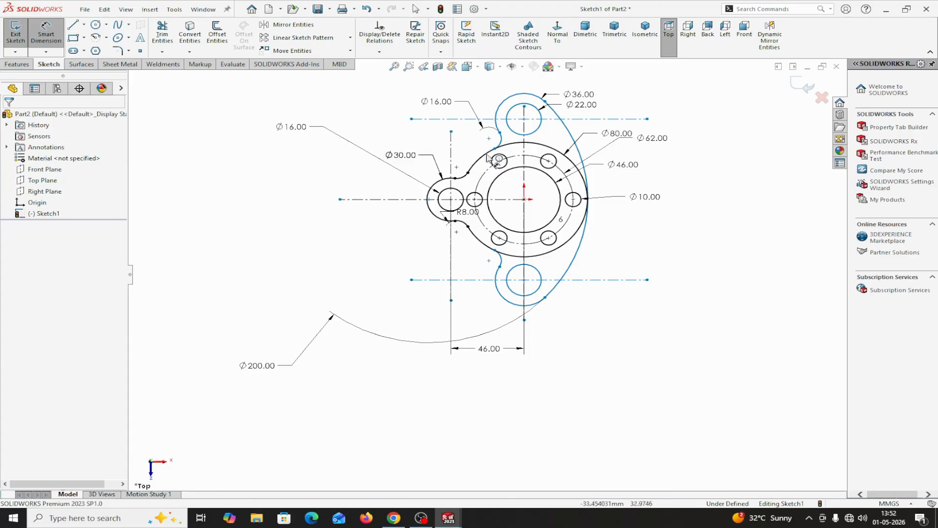
pyautogui.click(622, 119)
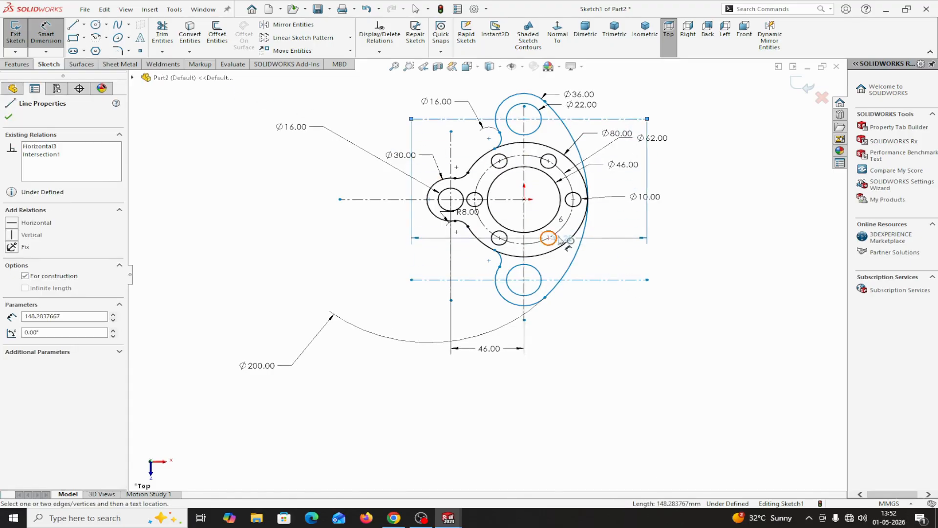
pyautogui.click(524, 199)
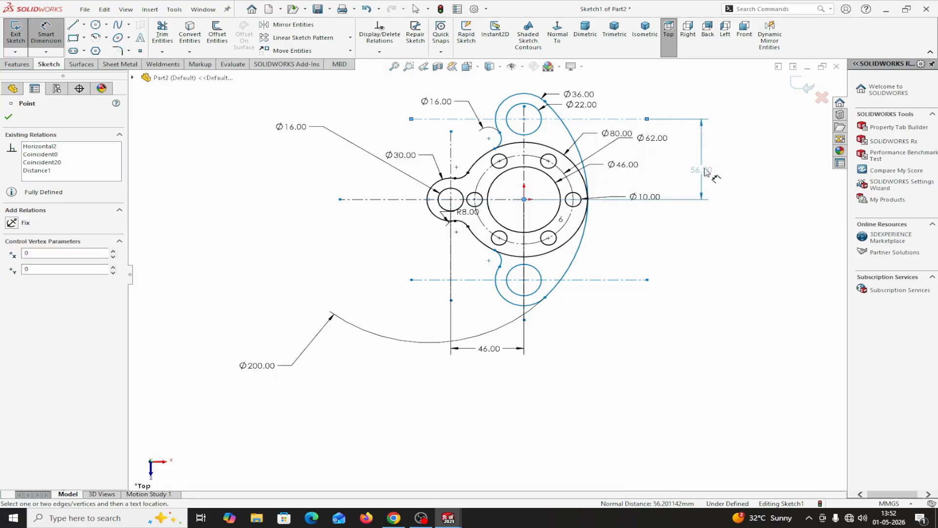
pyautogui.click(717, 171)
pyautogui.write('6')
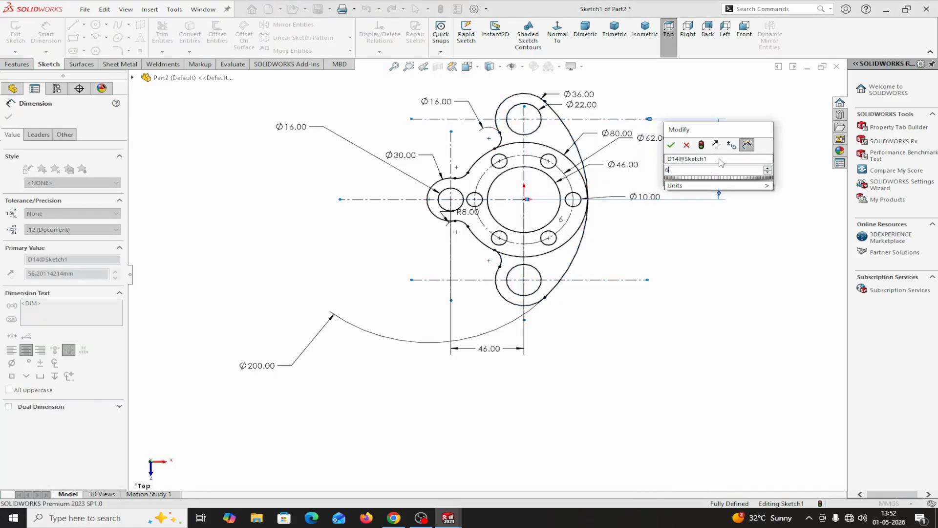
pyautogui.write('0')
pyautogui.click(673, 145)
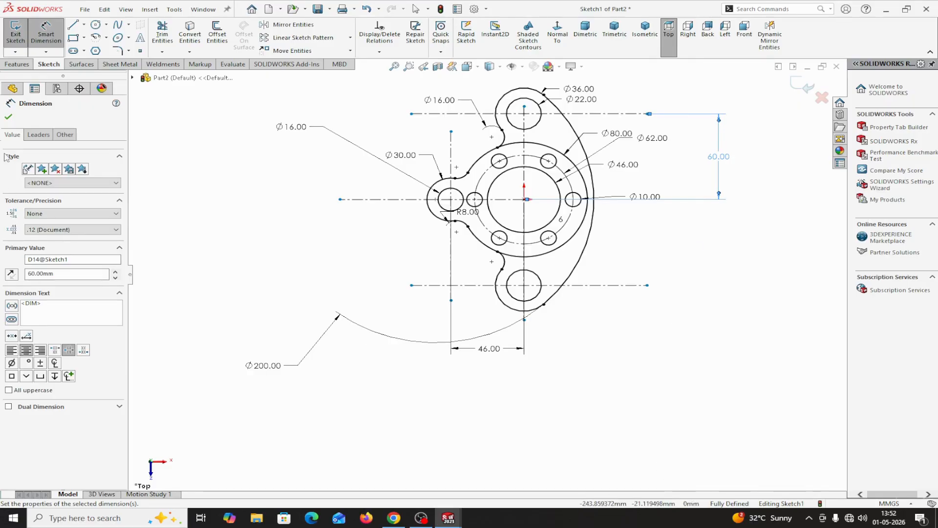
pyautogui.click(8, 116)
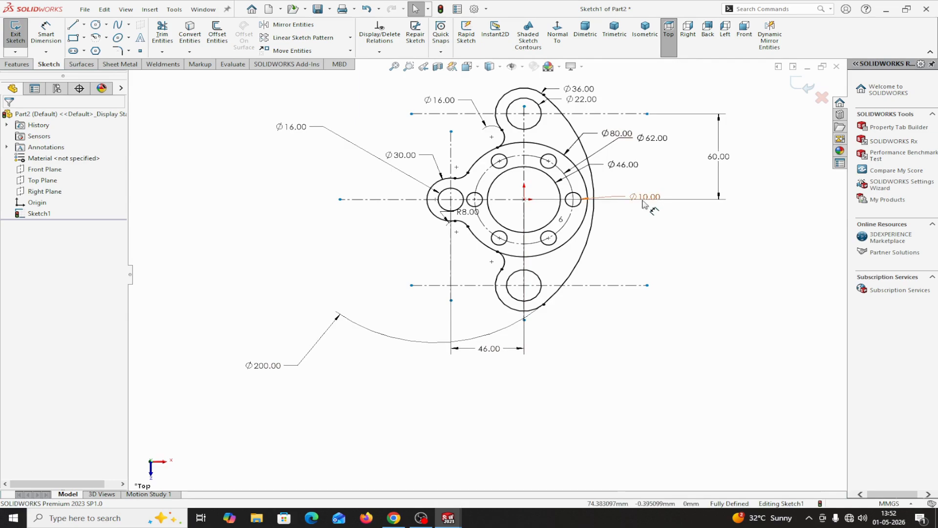
pyautogui.scroll(-1, 583, 163)
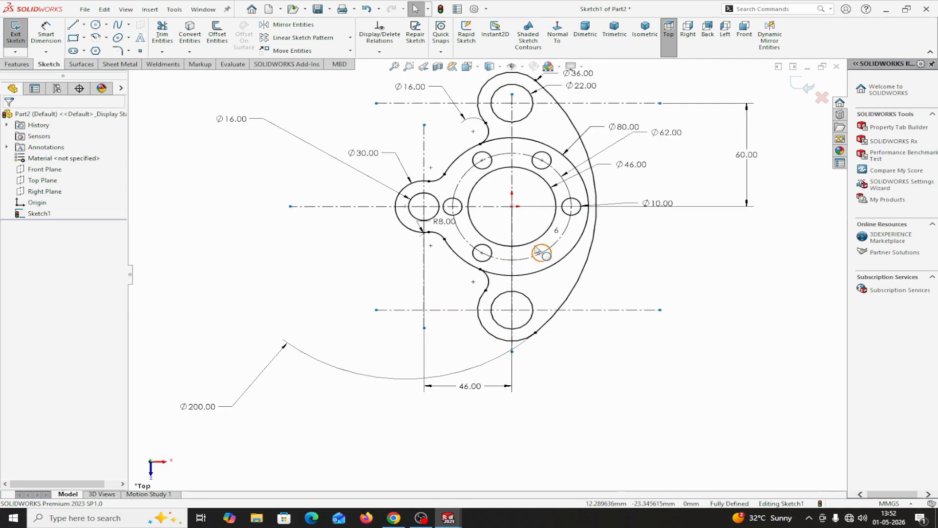